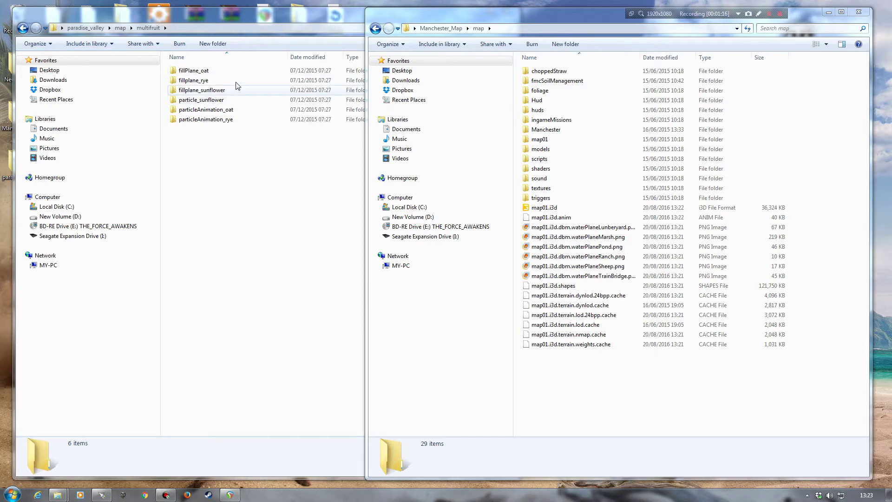
# Create a new folder named multifruit inside the Manchester_Map map folder
pyautogui.click(242, 200)
pyautogui.press('BackSpace')
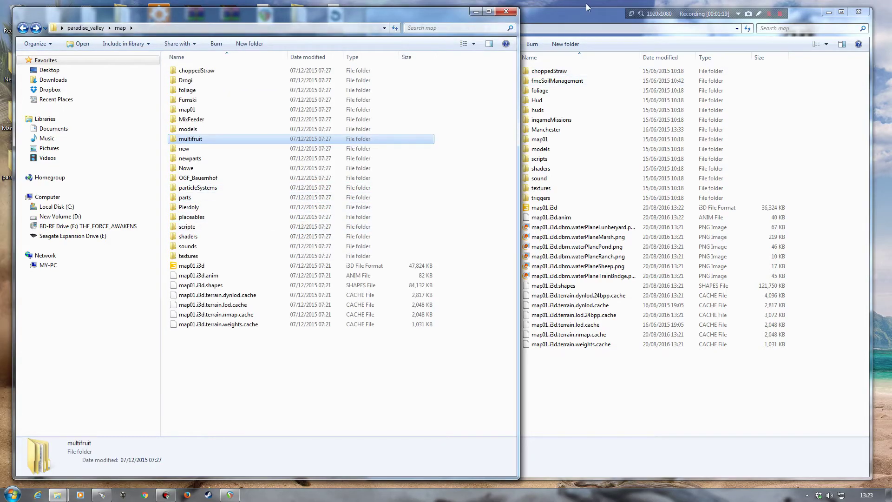
pyautogui.click(578, 19)
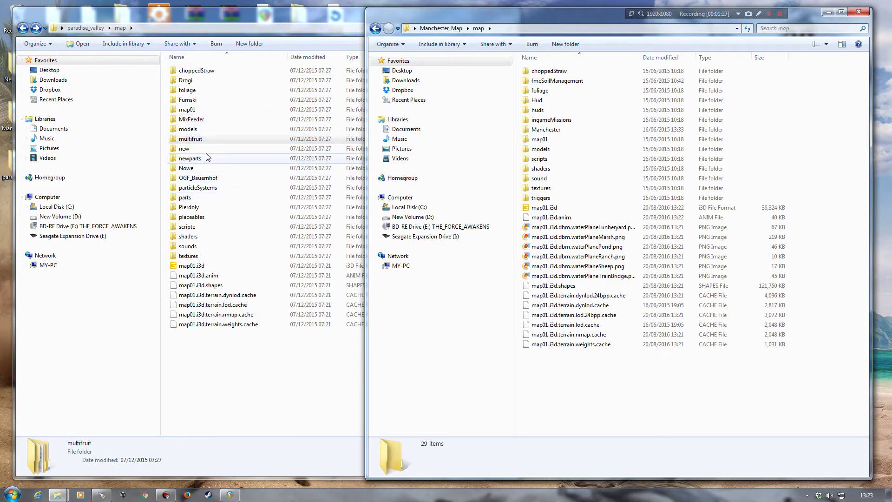
pyautogui.click(193, 139)
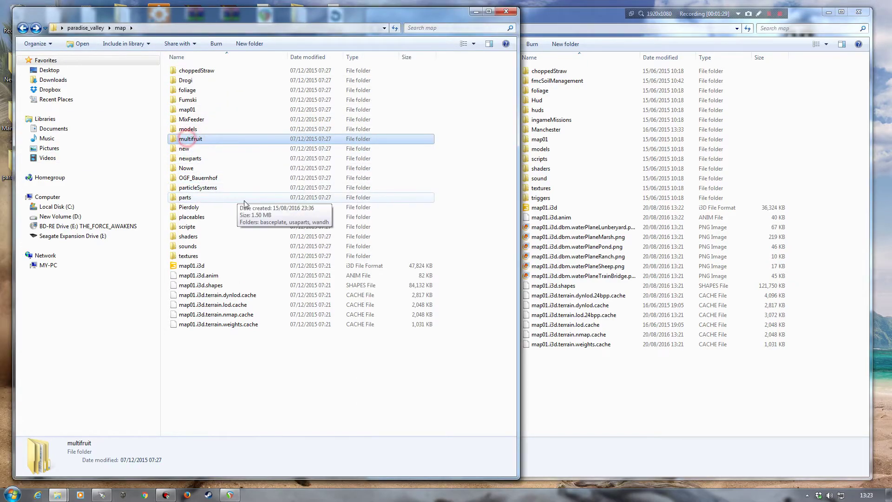
pyautogui.click(558, 18)
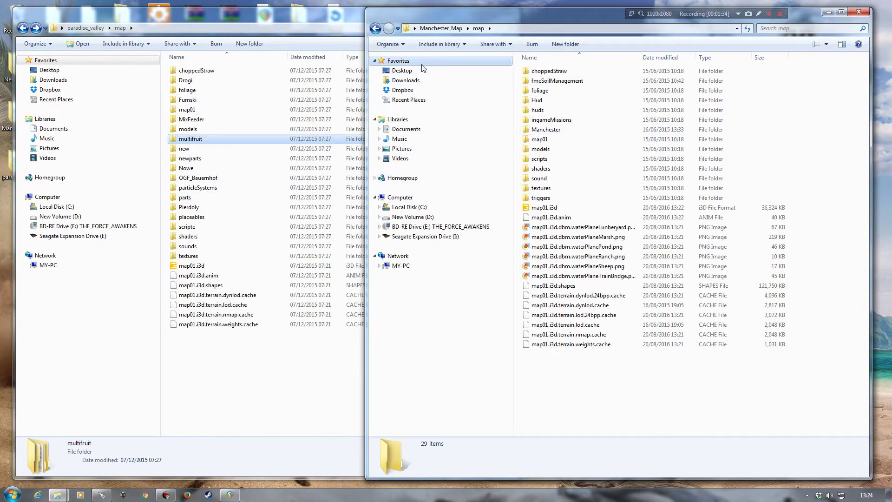
pyautogui.click(572, 45)
pyautogui.write('multifruit')
pyautogui.press('Return')
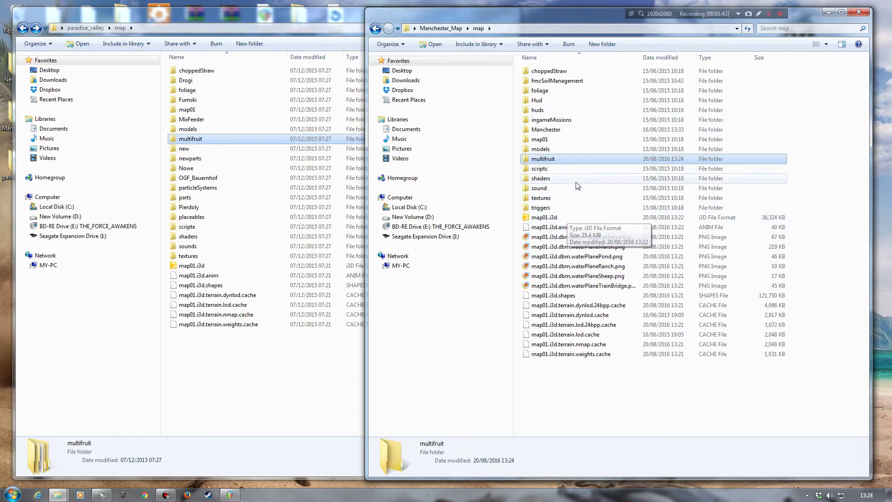
# Copy the fillplane_sunflower and particle_sunflower folders from paradise_valley's multifruit folder into Manchester_Map's new multifruit folder
pyautogui.doubleClick(541, 159)
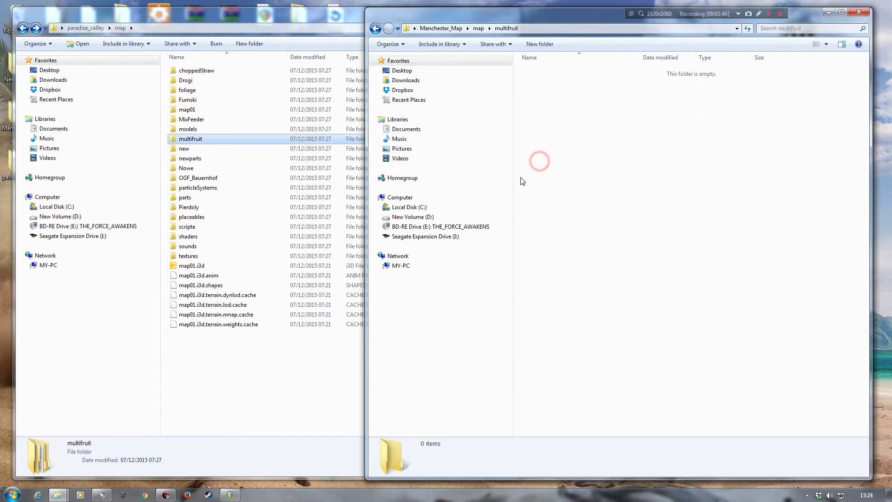
pyautogui.doubleClick(193, 142)
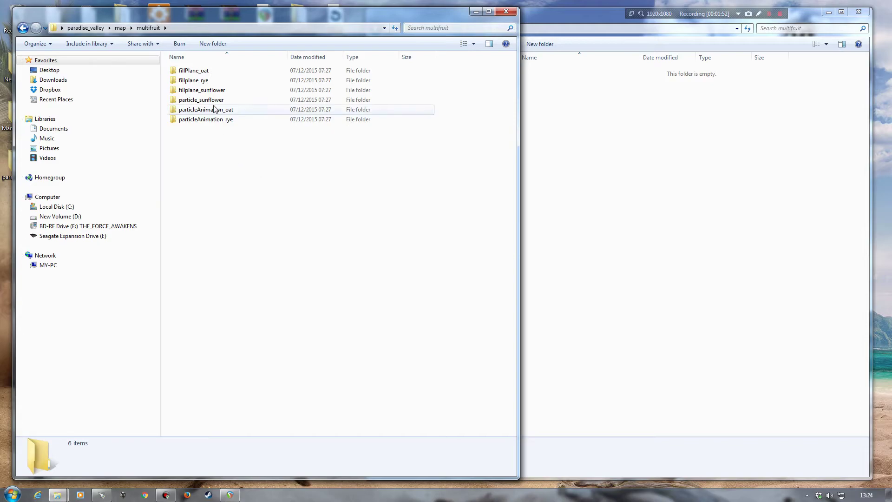
pyautogui.click(201, 90)
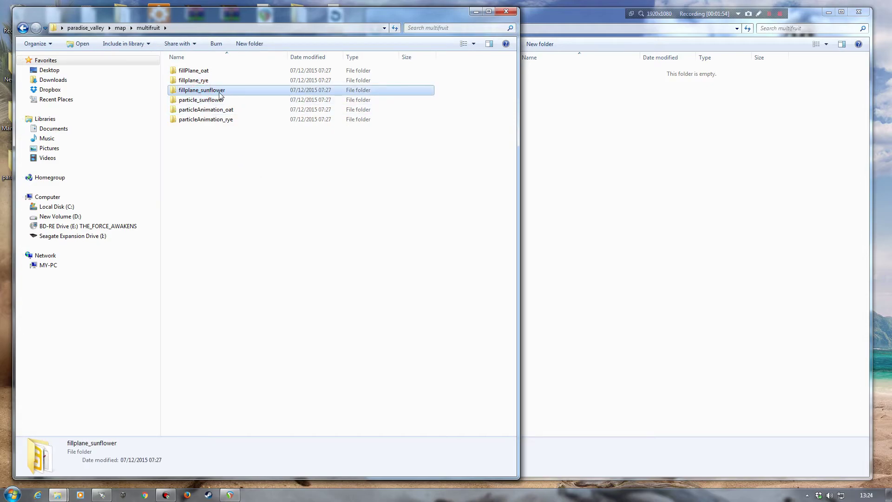
pyautogui.keyDown('ctrl'); pyautogui.click(204, 100); pyautogui.keyUp('ctrl')
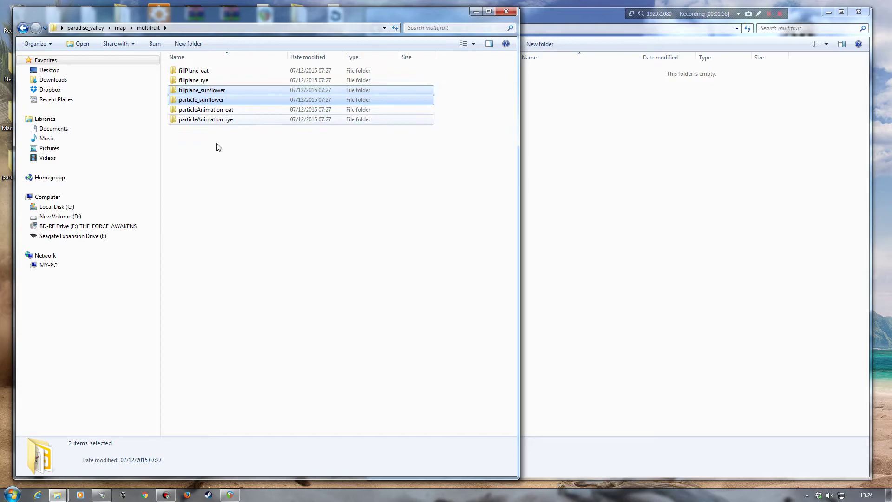
pyautogui.moveTo(218, 100); pyautogui.dragTo(639, 187, button='right')
pyautogui.click(660, 194)
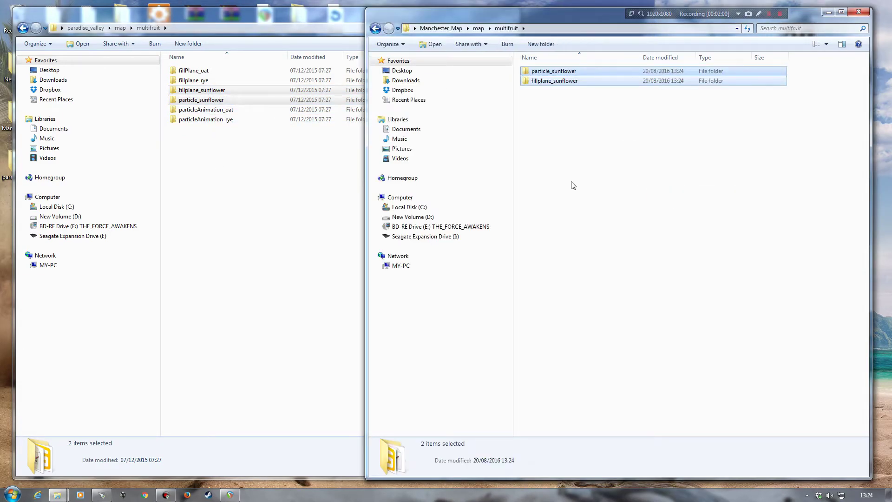
# Close the paradise_valley window and return the remaining window to the Manchester_Map map folder
pyautogui.click(266, 188)
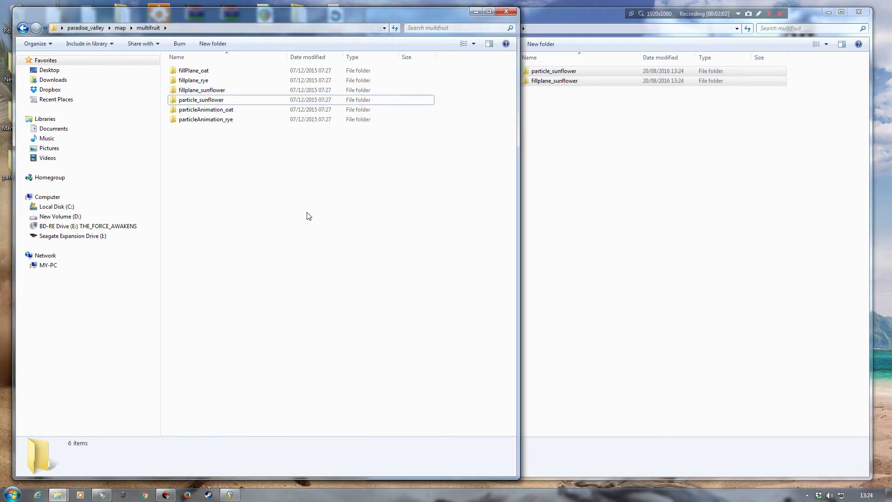
pyautogui.click(505, 12)
pyautogui.moveTo(527, 18); pyautogui.dragTo(331, 16)
pyautogui.press('BackSpace')
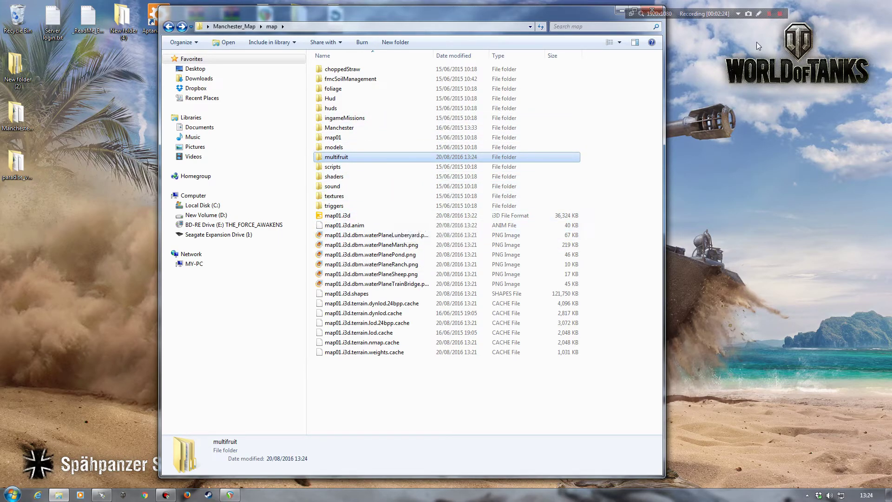
pyautogui.click(769, 14)
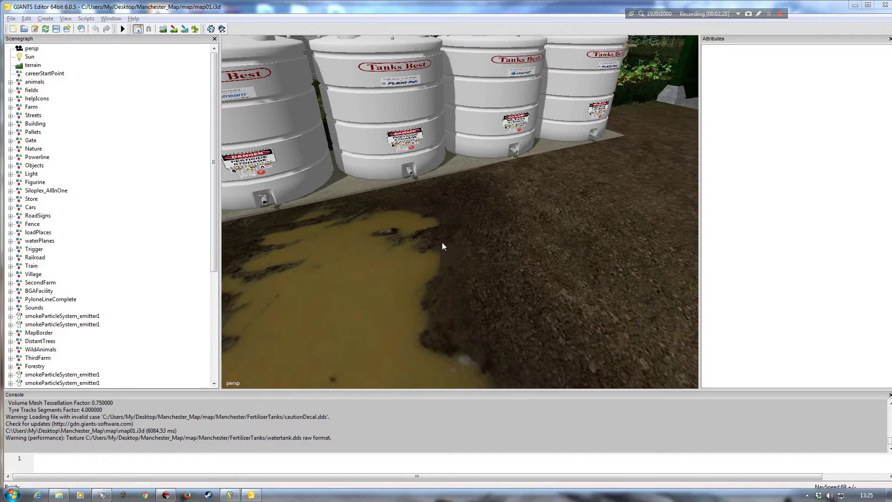
# In GIANTS Editor, widen the 3D viewport of map01.i3d by narrowing the Scenegraph and Attributes areas
pyautogui.scroll(-5, 435, 223)
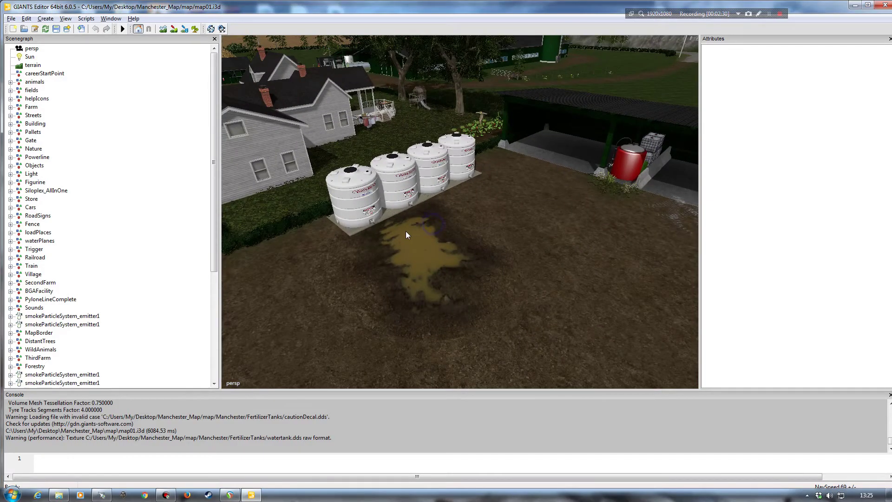
pyautogui.moveTo(219, 219); pyautogui.dragTo(115, 234)
pyautogui.keyDown('alt'); pyautogui.moveTo(374, 273); pyautogui.dragTo(374, 272); pyautogui.keyUp('alt')
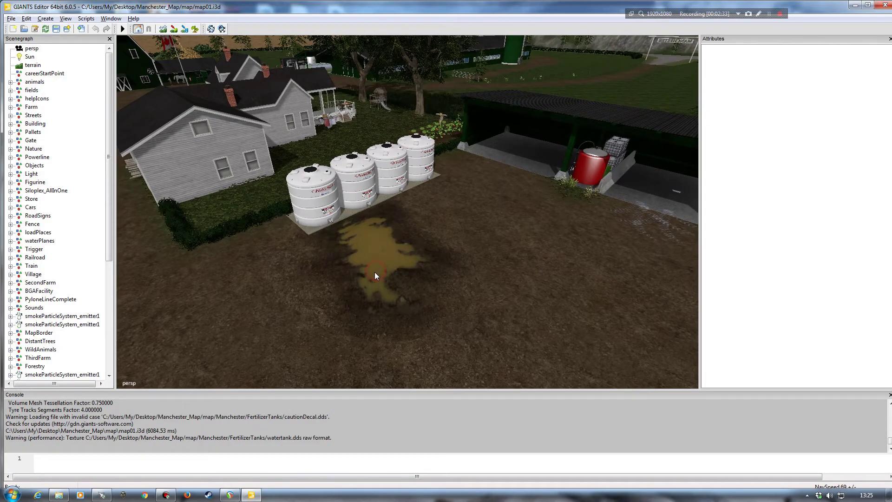
pyautogui.click(698, 259)
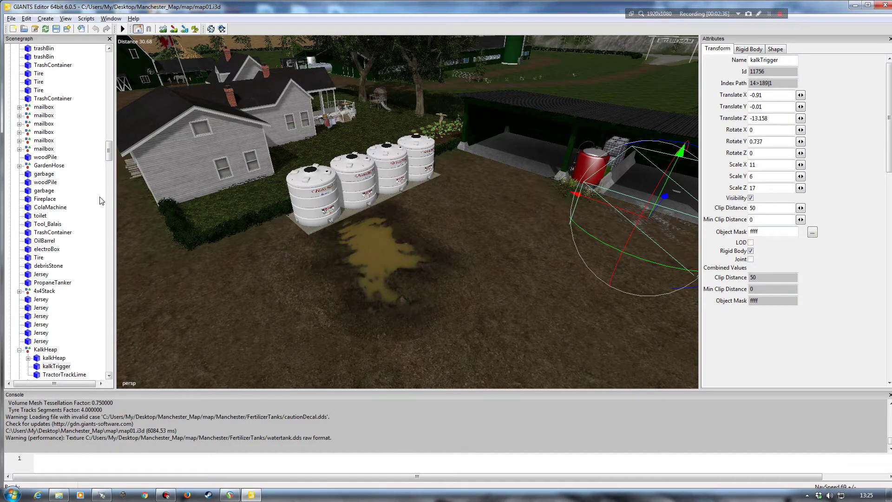
pyautogui.click(80, 196)
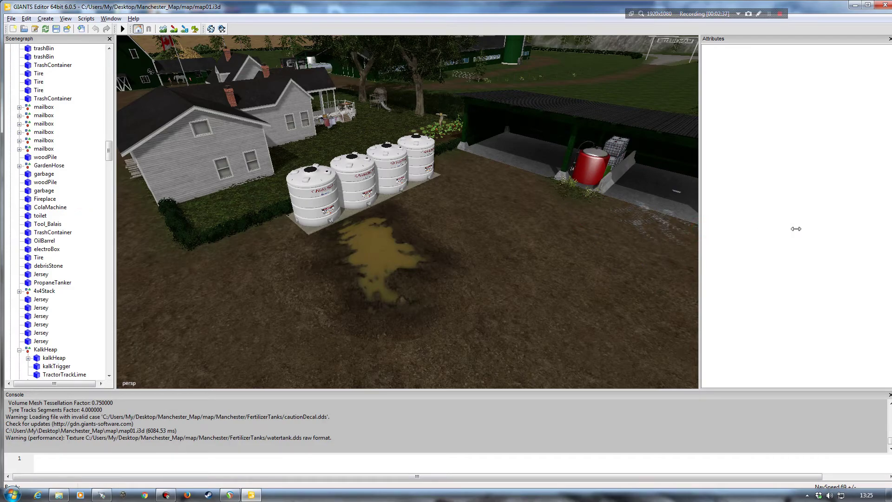
pyautogui.moveTo(699, 228); pyautogui.dragTo(795, 229)
# Examine the farm and the large field across the road, both from a distance and close to the ground
pyautogui.scroll(-8, 568, 230)
pyautogui.keyDown('alt'); pyautogui.moveTo(478, 216); pyautogui.dragTo(494, 238); pyautogui.keyUp('alt')
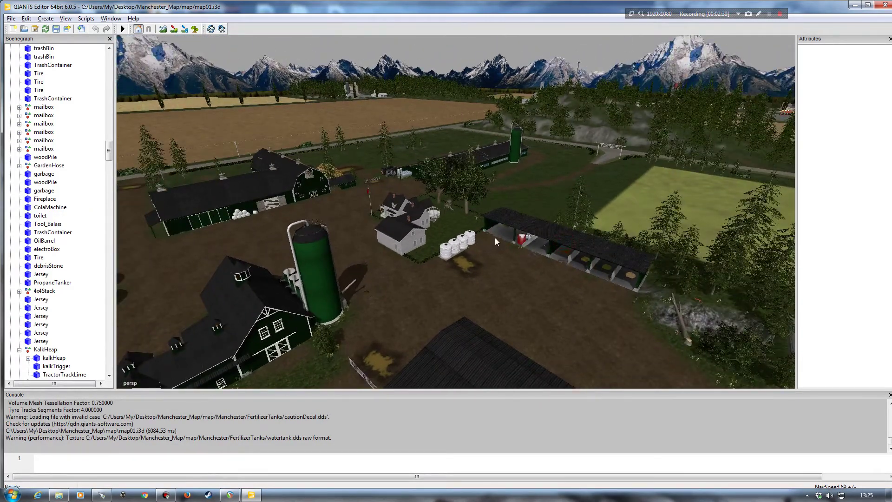
pyautogui.keyDown('alt'); pyautogui.moveTo(509, 268); pyautogui.dragTo(455, 294); pyautogui.keyUp('alt')
pyautogui.keyDown('alt'); pyautogui.moveTo(455, 295); pyautogui.dragTo(550, 290, button='right'); pyautogui.keyUp('alt')
pyautogui.keyDown('alt'); pyautogui.moveTo(550, 287); pyautogui.dragTo(567, 281); pyautogui.keyUp('alt')
pyautogui.keyDown('alt'); pyautogui.moveTo(575, 280); pyautogui.dragTo(446, 280, button='right'); pyautogui.keyUp('alt')
pyautogui.keyDown('alt'); pyautogui.moveTo(489, 280); pyautogui.dragTo(502, 184); pyautogui.keyUp('alt')
pyautogui.keyDown('alt'); pyautogui.moveTo(504, 185); pyautogui.dragTo(432, 230, button='right'); pyautogui.keyUp('alt')
pyautogui.keyDown('alt'); pyautogui.moveTo(432, 227); pyautogui.dragTo(473, 234); pyautogui.keyUp('alt')
pyautogui.keyDown('alt'); pyautogui.moveTo(473, 234); pyautogui.dragTo(441, 246, button='right'); pyautogui.keyUp('alt')
pyautogui.keyDown('alt'); pyautogui.moveTo(440, 247); pyautogui.dragTo(449, 272); pyautogui.keyUp('alt')
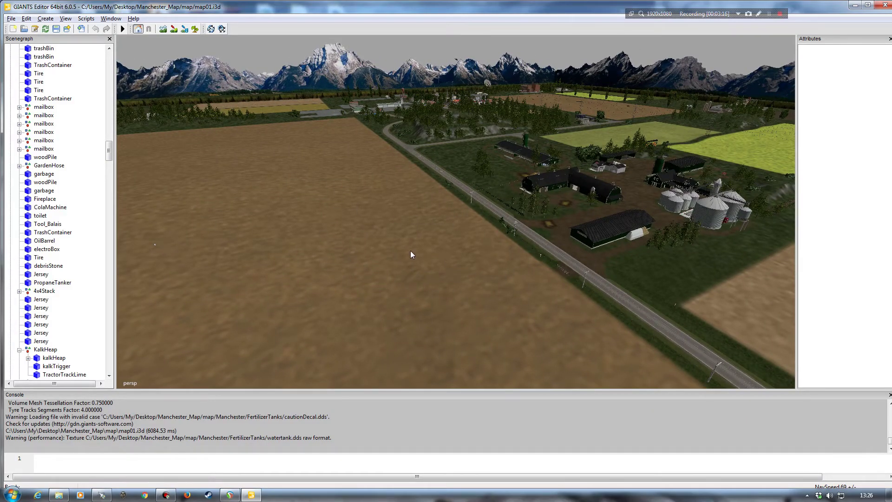
pyautogui.keyDown('alt'); pyautogui.moveTo(430, 245); pyautogui.dragTo(399, 225); pyautogui.keyUp('alt')
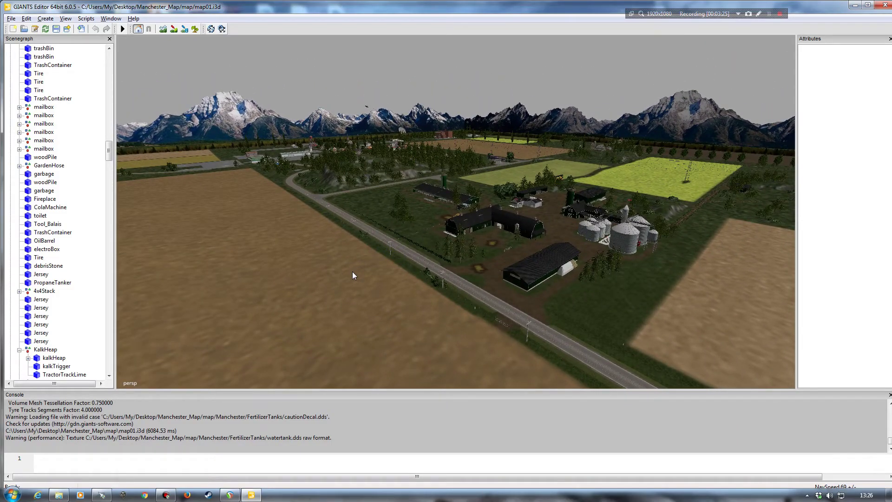
pyautogui.keyDown('alt'); pyautogui.moveTo(336, 287); pyautogui.dragTo(391, 299); pyautogui.keyUp('alt')
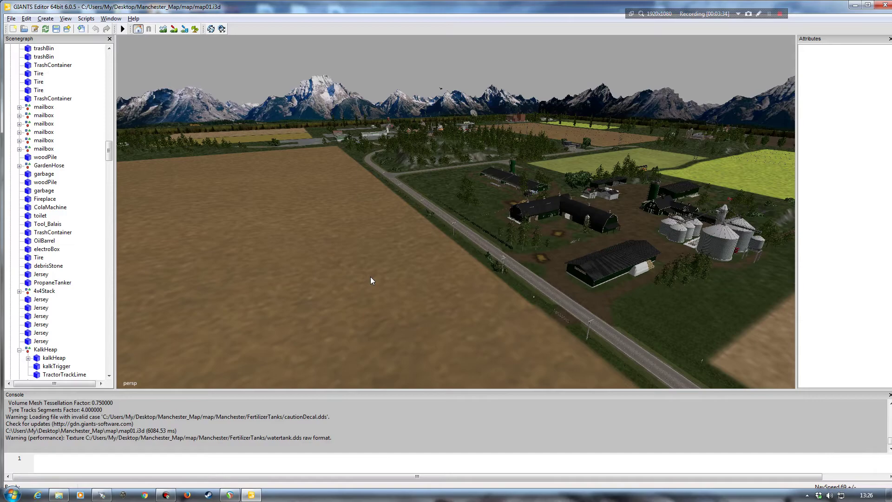
pyautogui.moveTo(367, 263)
pyautogui.mouseDown(button='right')
pyautogui.moveTo(440, 257)
pyautogui.moveTo(327, 263)
pyautogui.moveTo(415, 266)
pyautogui.moveTo(395, 265)
pyautogui.moveTo(439, 260)
pyautogui.moveTo(366, 263)
pyautogui.moveTo(350, 254)
pyautogui.moveTo(442, 258)
pyautogui.moveTo(422, 261)
pyautogui.moveTo(412, 247)
pyautogui.moveTo(455, 241)
pyautogui.moveTo(347, 243)
pyautogui.moveTo(425, 243)
pyautogui.moveTo(413, 245)
pyautogui.moveTo(409, 264)
pyautogui.moveTo(392, 263)
pyautogui.mouseUp(button='right')
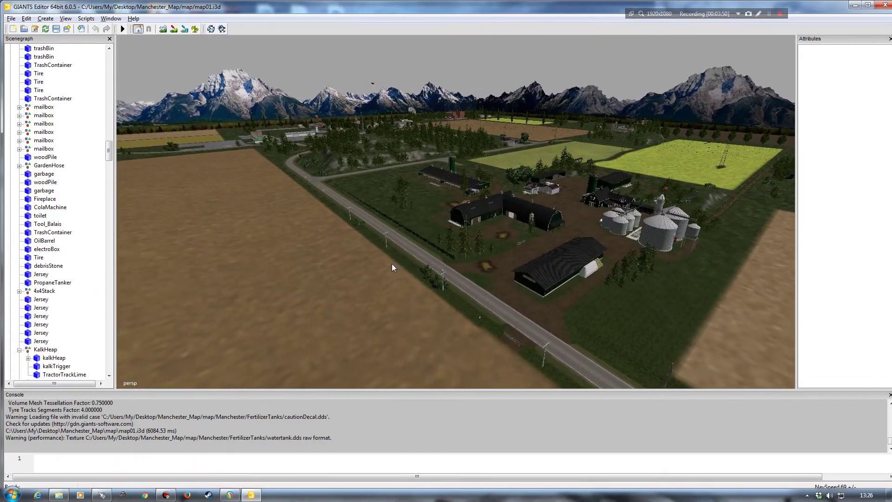
pyautogui.moveTo(348, 276); pyautogui.dragTo(383, 272, button='right')
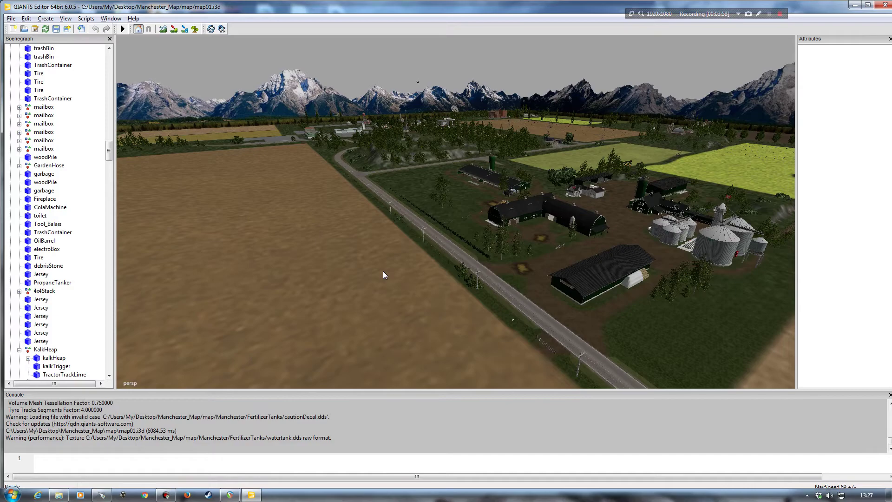
pyautogui.moveTo(383, 271); pyautogui.dragTo(413, 271, button='right')
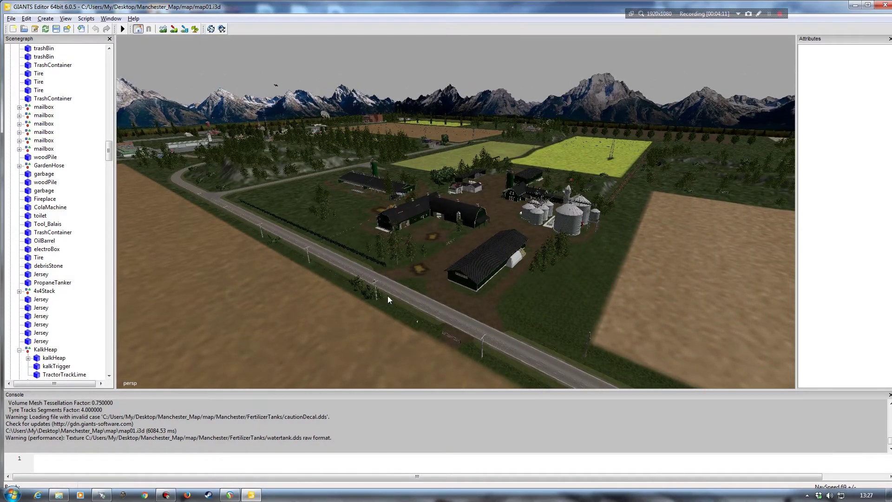
pyautogui.moveTo(441, 278)
pyautogui.mouseDown(button='right')
pyautogui.moveTo(343, 277)
pyautogui.moveTo(439, 277)
pyautogui.moveTo(305, 290)
pyautogui.moveTo(410, 295)
pyautogui.moveTo(276, 299)
pyautogui.moveTo(396, 316)
pyautogui.moveTo(430, 311)
pyautogui.moveTo(427, 295)
pyautogui.moveTo(400, 294)
pyautogui.moveTo(449, 291)
pyautogui.moveTo(346, 303)
pyautogui.moveTo(427, 315)
pyautogui.moveTo(374, 272)
pyautogui.moveTo(328, 295)
pyautogui.moveTo(458, 291)
pyautogui.moveTo(320, 279)
pyautogui.moveTo(398, 278)
pyautogui.moveTo(256, 278)
pyautogui.moveTo(383, 274)
pyautogui.moveTo(379, 283)
pyautogui.moveTo(395, 277)
pyautogui.moveTo(363, 274)
pyautogui.moveTo(385, 288)
pyautogui.moveTo(451, 290)
pyautogui.mouseUp(button='right')
pyautogui.scroll(10, 434, 291)
pyautogui.scroll(10, 428, 253)
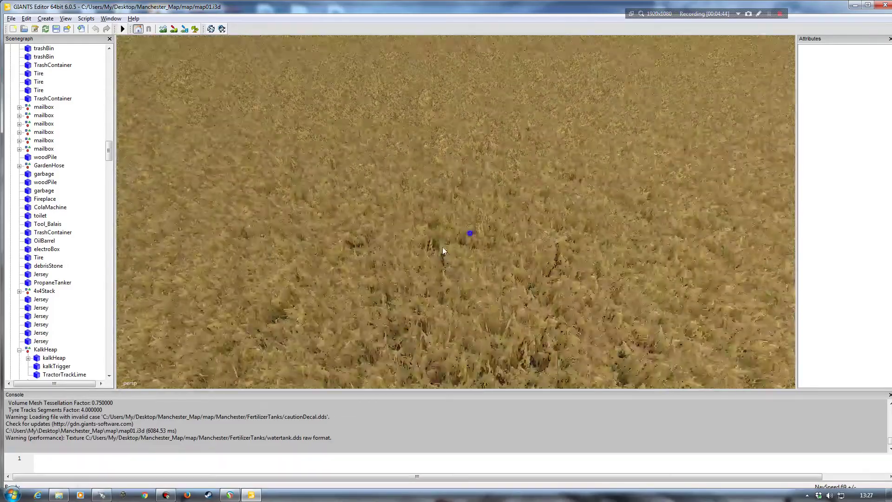
pyautogui.scroll(-10, 443, 249)
pyautogui.keyDown('alt'); pyautogui.moveTo(344, 250); pyautogui.dragTo(458, 218); pyautogui.keyUp('alt')
pyautogui.scroll(2, 441, 218)
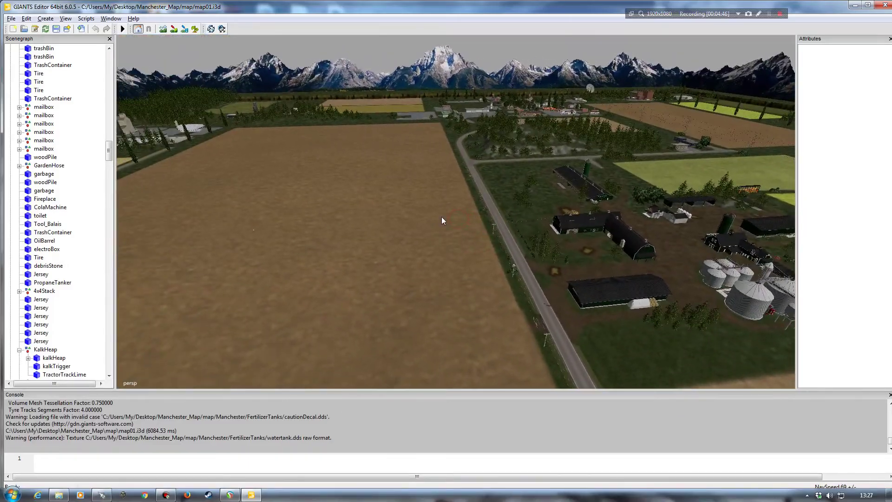
pyautogui.scroll(8, 442, 217)
pyautogui.keyDown('alt'); pyautogui.moveTo(375, 179); pyautogui.dragTo(222, 153); pyautogui.keyUp('alt')
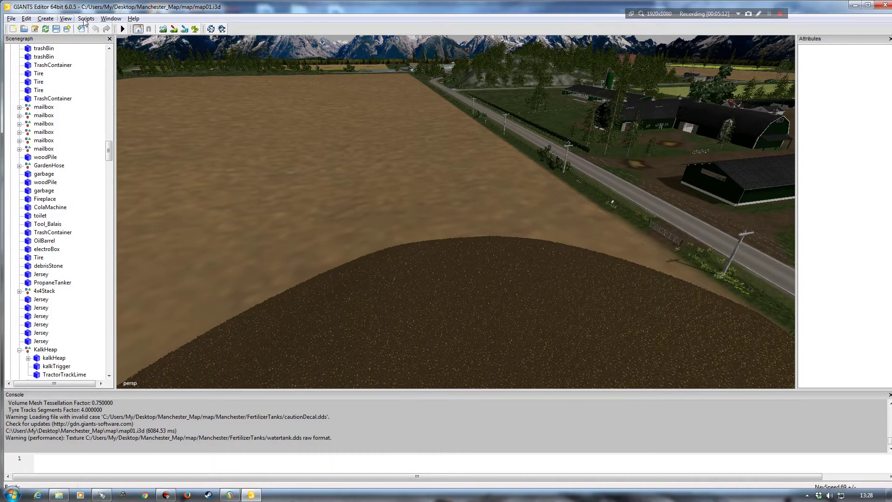
# Show the Terrain Editing tools, widen them, and choose sunflower as the foliage layer to paint
pyautogui.click(112, 20)
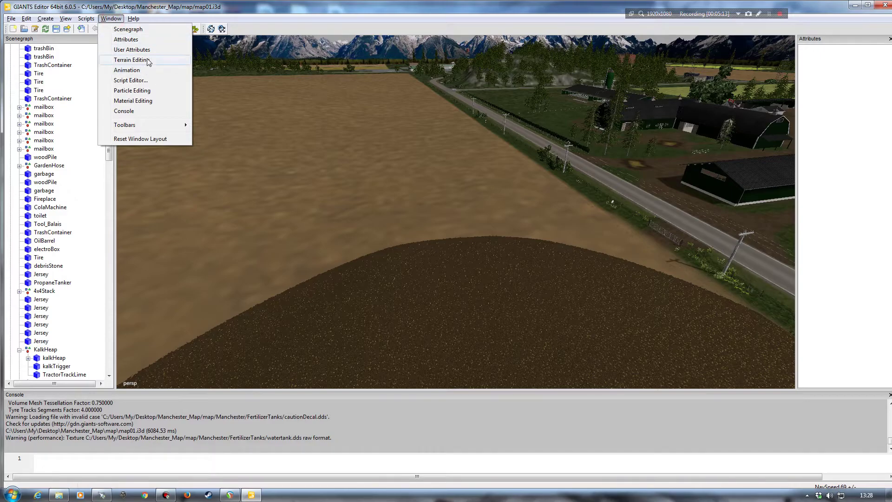
pyautogui.click(132, 61)
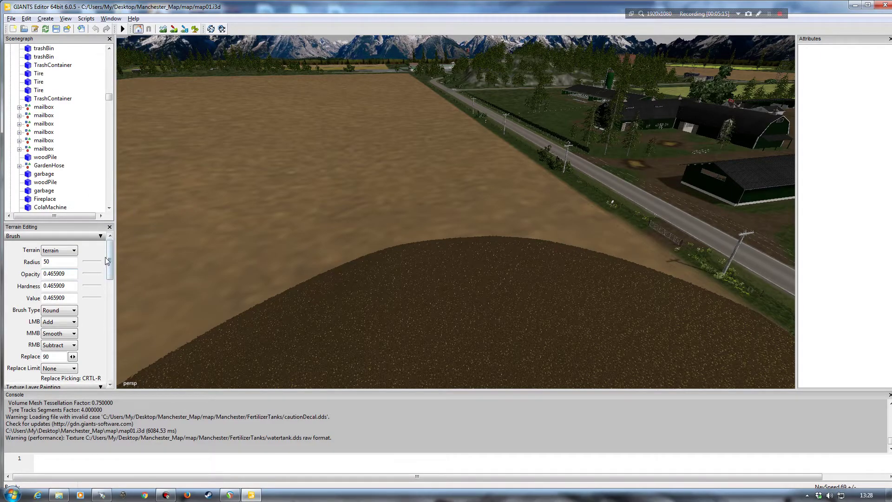
pyautogui.moveTo(115, 233)
pyautogui.mouseDown()
pyautogui.moveTo(147, 269)
pyautogui.moveTo(146, 300)
pyautogui.moveTo(93, 310)
pyautogui.mouseUp()
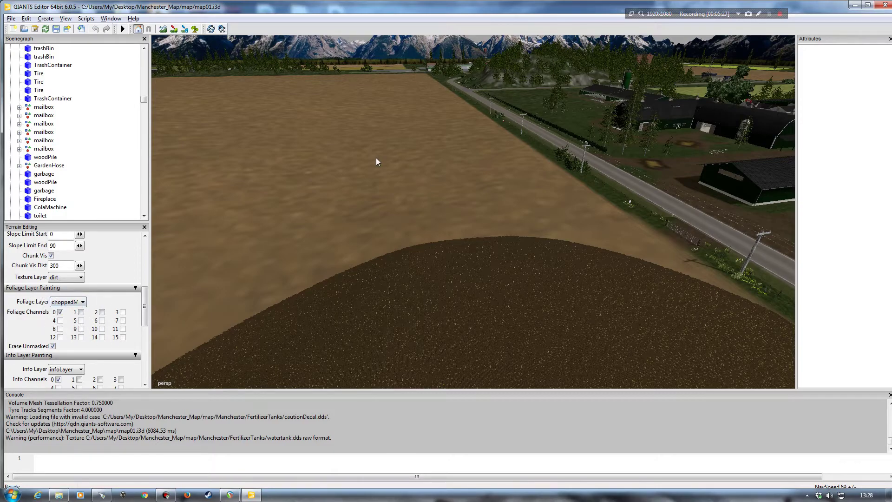
pyautogui.keyDown('alt'); pyautogui.moveTo(392, 272); pyautogui.dragTo(302, 309); pyautogui.keyUp('alt')
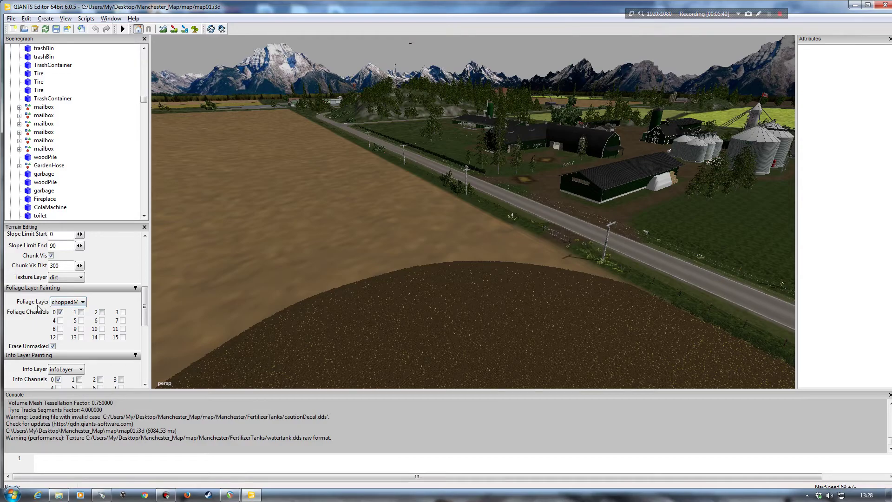
pyautogui.click(65, 303)
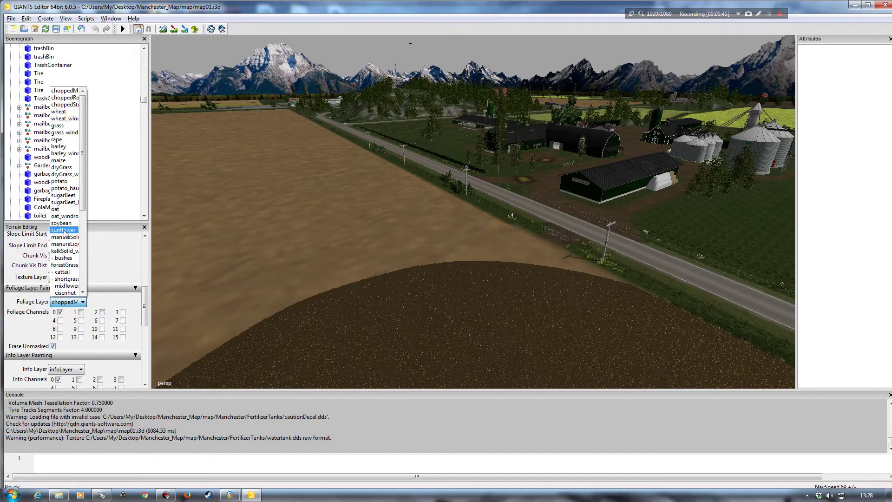
pyautogui.click(65, 230)
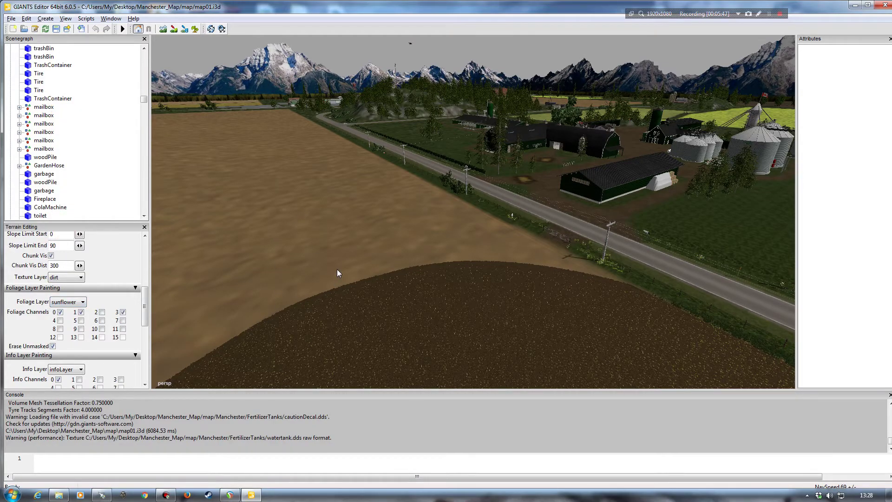
pyautogui.keyDown('alt'); pyautogui.moveTo(312, 272); pyautogui.dragTo(414, 281); pyautogui.keyUp('alt')
pyautogui.keyDown('alt'); pyautogui.moveTo(414, 281); pyautogui.dragTo(419, 242, button='right'); pyautogui.keyUp('alt')
pyautogui.keyDown('alt'); pyautogui.moveTo(419, 247); pyautogui.dragTo(328, 221); pyautogui.keyUp('alt')
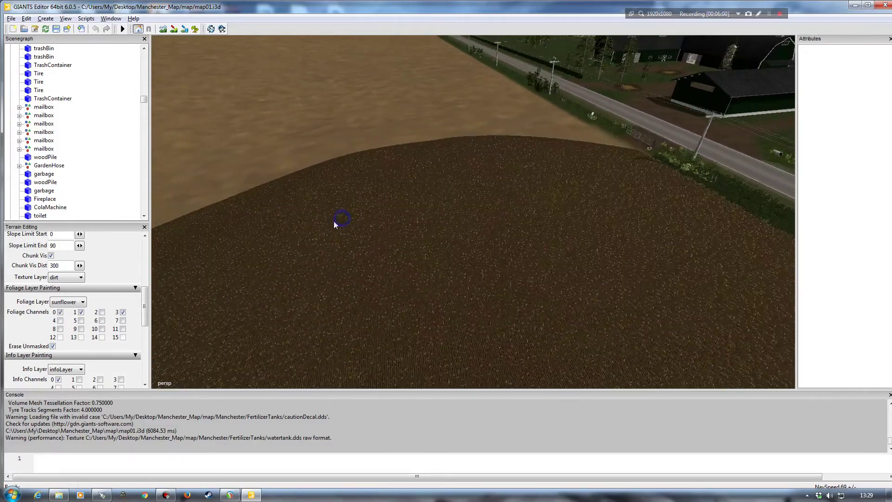
pyautogui.keyDown('alt'); pyautogui.moveTo(438, 240); pyautogui.dragTo(240, 304); pyautogui.keyUp('alt')
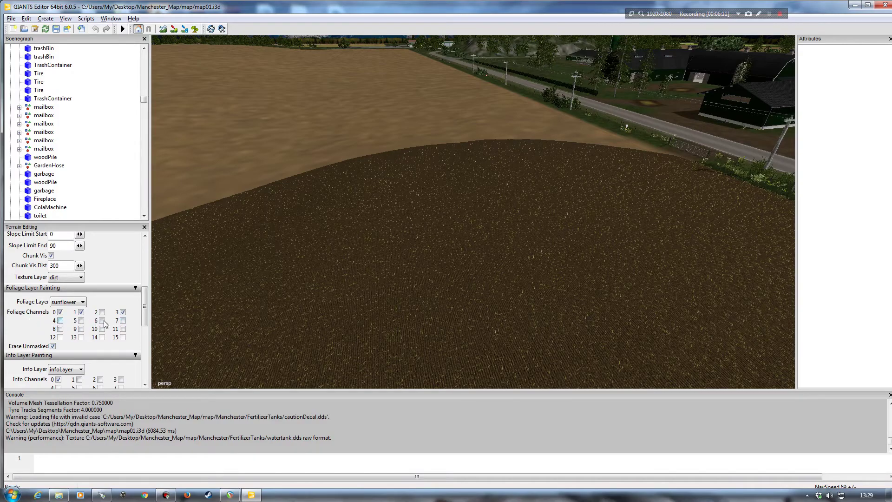
# Turn on foliage painting mode and reduce the round brush radius to about 3.03
pyautogui.keyDown('alt'); pyautogui.moveTo(337, 265); pyautogui.dragTo(398, 264); pyautogui.keyUp('alt')
pyautogui.keyDown('alt'); pyautogui.moveTo(398, 264); pyautogui.dragTo(333, 235, button='right'); pyautogui.keyUp('alt')
pyautogui.keyDown('alt'); pyautogui.moveTo(333, 235); pyautogui.dragTo(313, 239); pyautogui.keyUp('alt')
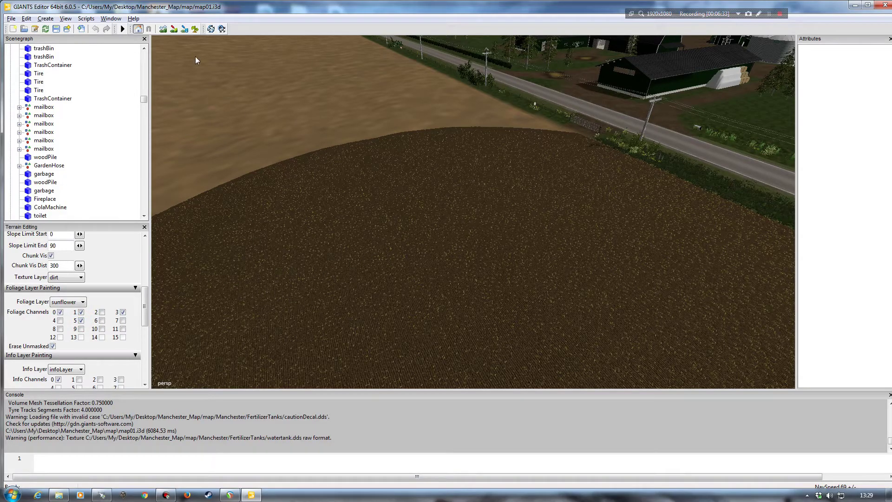
pyautogui.click(195, 29)
pyautogui.scroll(6, 111, 274)
pyautogui.moveTo(89, 263); pyautogui.dragTo(87, 264)
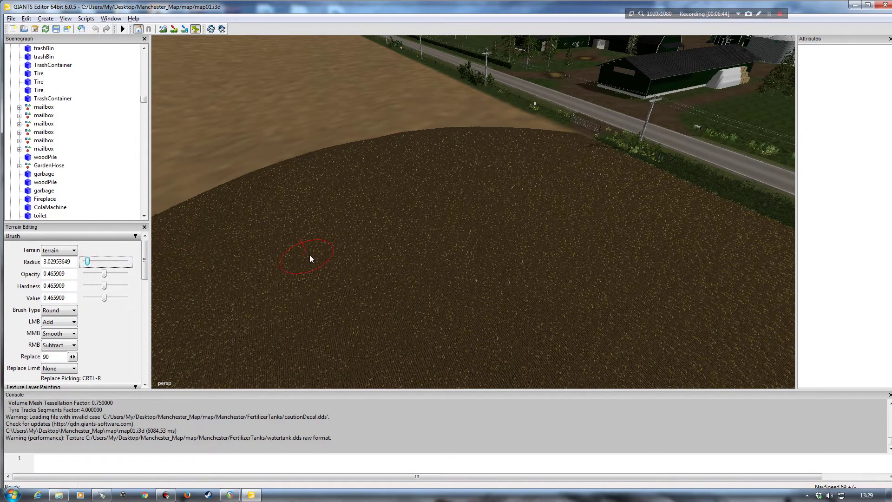
# Paint a patch of young sunflowers in the dark corner of the field using foliage channels 0, 1, 3 and 5
pyautogui.moveTo(421, 257)
pyautogui.keyDown('alt'); pyautogui.mouseDown()
pyautogui.moveTo(445, 236)
pyautogui.moveTo(375, 207)
pyautogui.mouseUp(); pyautogui.keyUp('alt')
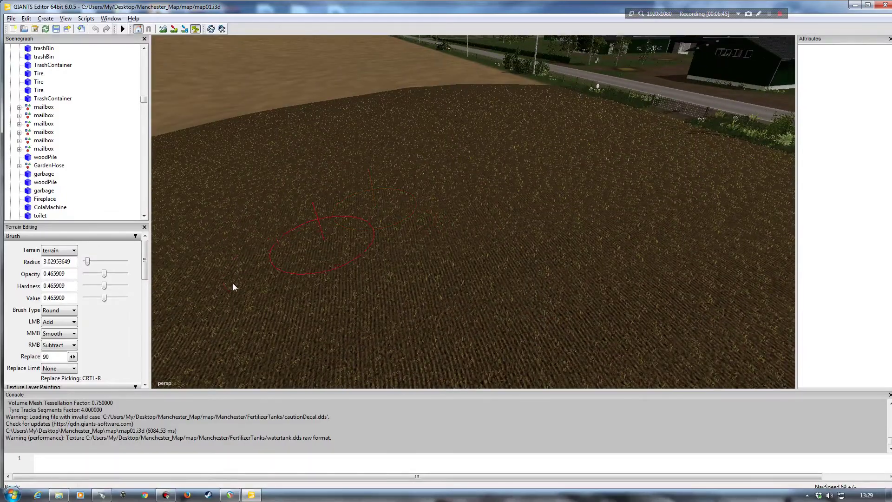
pyautogui.moveTo(147, 266); pyautogui.dragTo(129, 317)
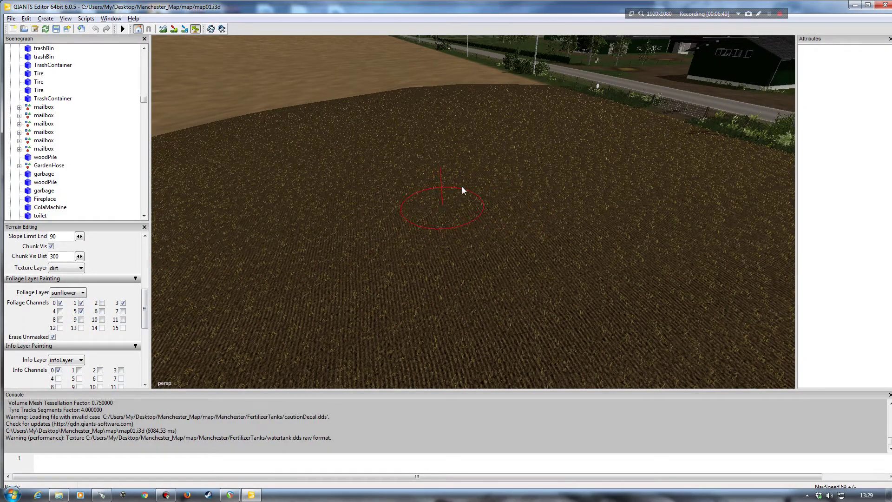
pyautogui.moveTo(465, 145); pyautogui.dragTo(422, 143)
pyautogui.moveTo(434, 172); pyautogui.dragTo(467, 153)
pyautogui.moveTo(435, 159)
pyautogui.mouseDown(button='right')
pyautogui.moveTo(447, 177)
pyautogui.moveTo(409, 185)
pyautogui.moveTo(395, 172)
pyautogui.mouseUp(button='right')
pyautogui.scroll(5, 394, 181)
pyautogui.scroll(-5, 395, 172)
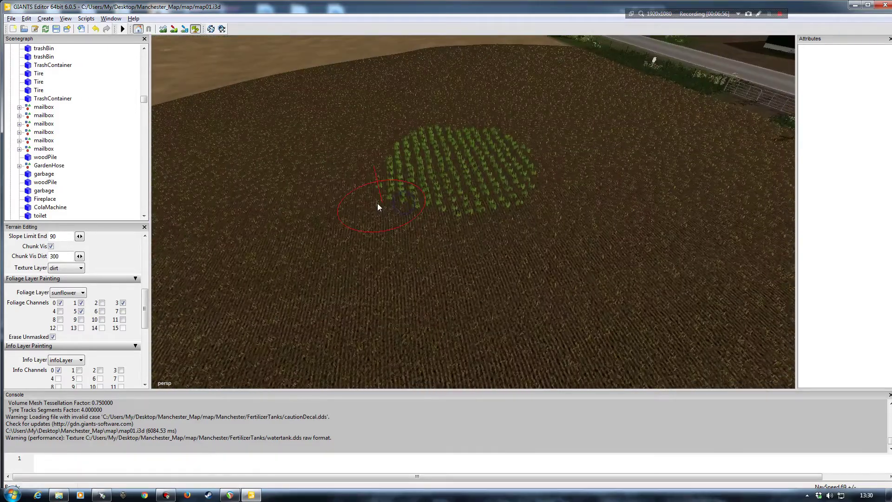
# Add foliage channel 4 and paint a denser green sunflower patch beside the first one, toward the road
pyautogui.click(60, 311)
pyautogui.moveTo(571, 109)
pyautogui.mouseDown()
pyautogui.moveTo(541, 169)
pyautogui.moveTo(593, 143)
pyautogui.mouseUp()
pyautogui.moveTo(593, 144)
pyautogui.mouseDown(button='right')
pyautogui.moveTo(564, 194)
pyautogui.moveTo(521, 229)
pyautogui.mouseUp(button='right')
pyautogui.scroll(5, 521, 204)
pyautogui.scroll(-5, 450, 236)
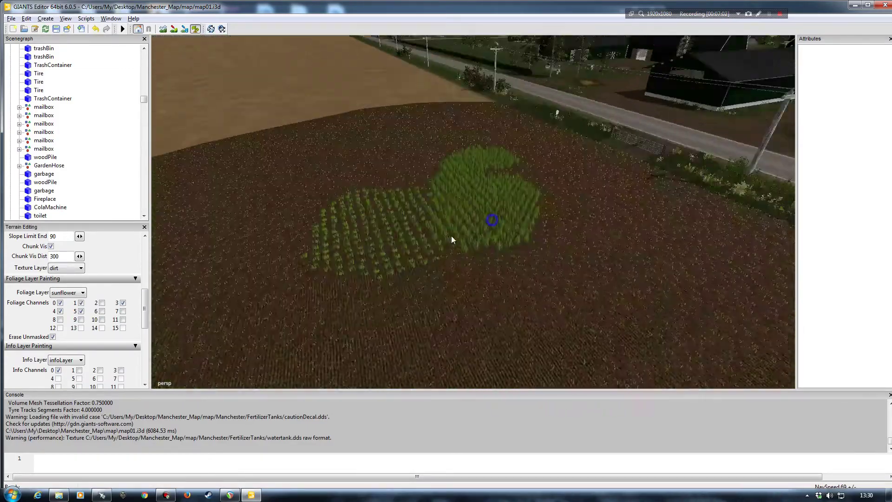
# Replace foliage channels 4 and 5 with channel 6 and paint a blooming yellow sunflower patch beside the green ones
pyautogui.click(81, 311)
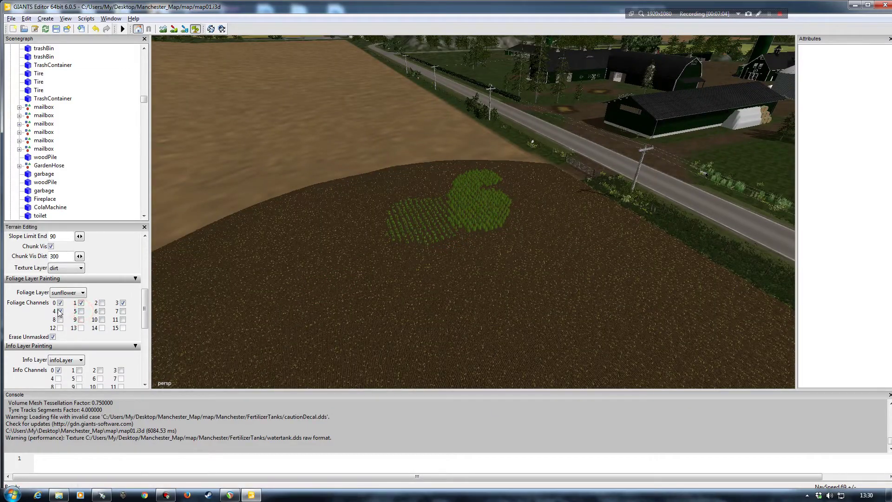
pyautogui.click(59, 311)
pyautogui.click(102, 311)
pyautogui.moveTo(521, 228)
pyautogui.mouseDown()
pyautogui.moveTo(545, 255)
pyautogui.moveTo(489, 251)
pyautogui.mouseUp()
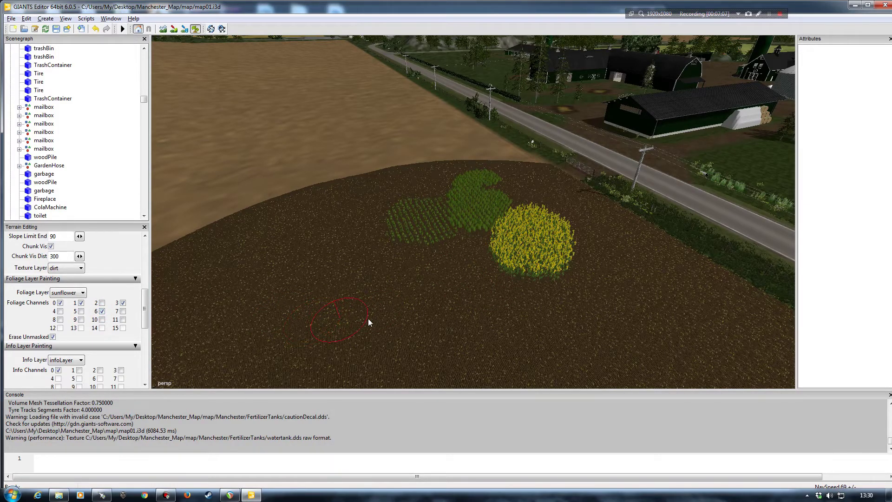
pyautogui.scroll(5, 359, 319)
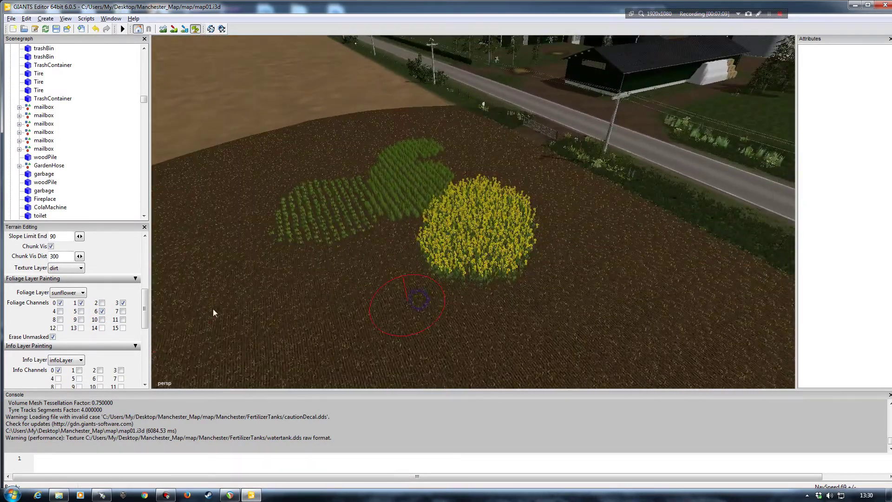
# Add foliage channel 5 to channel 6, paint a withered sunflower patch beside the yellow one and inspect it up close
pyautogui.click(81, 311)
pyautogui.moveTo(365, 244); pyautogui.dragTo(371, 286)
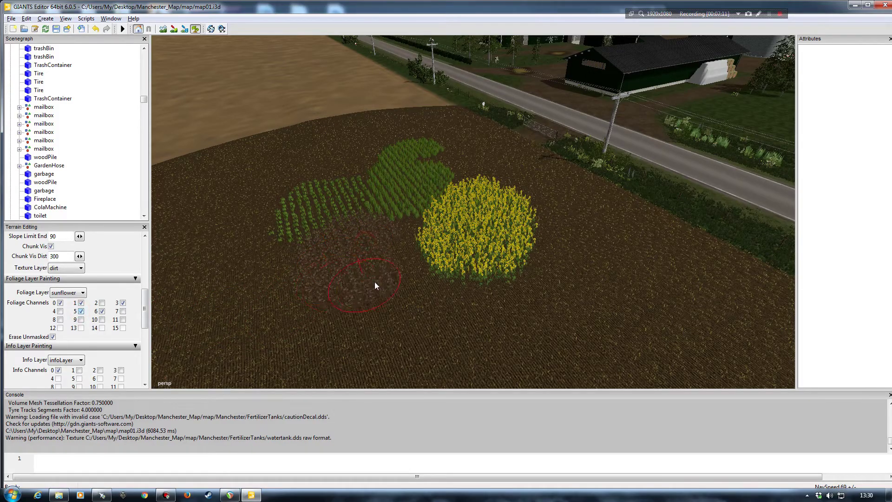
pyautogui.moveTo(333, 298); pyautogui.dragTo(228, 298, button='right')
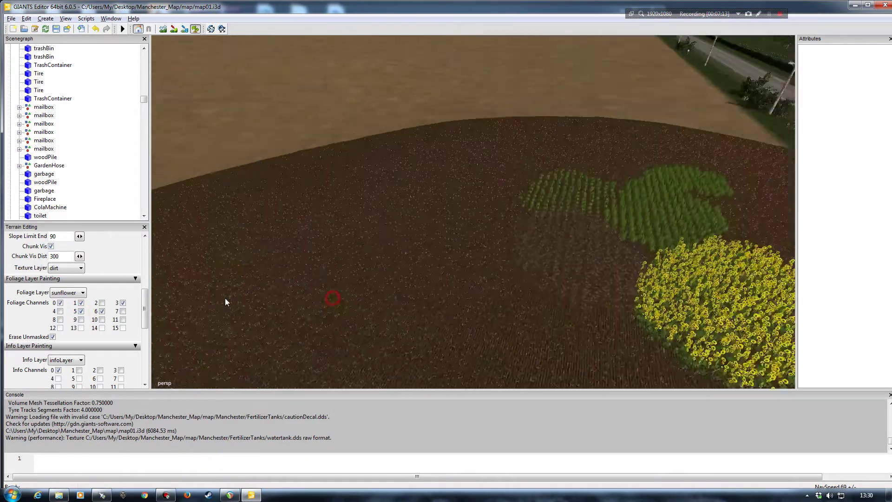
pyautogui.scroll(10, 241, 285)
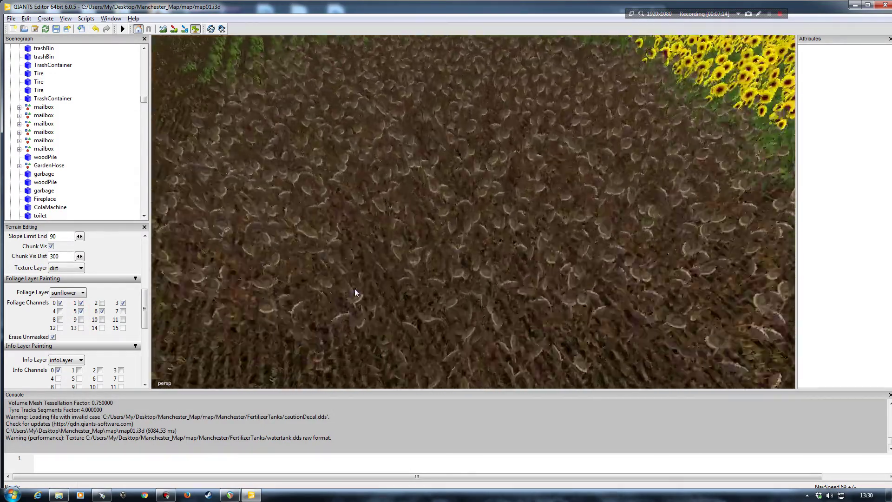
pyautogui.moveTo(355, 289); pyautogui.dragTo(416, 247, button='right')
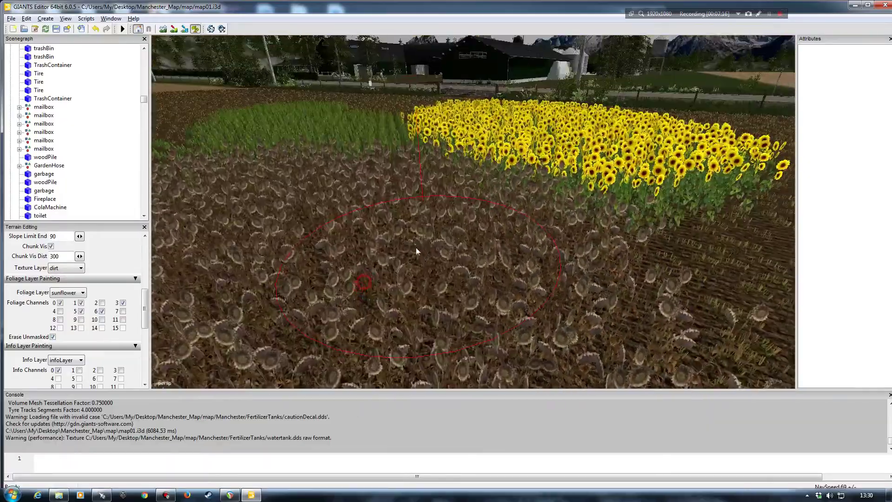
pyautogui.scroll(-5, 399, 244)
pyautogui.scroll(6, 341, 260)
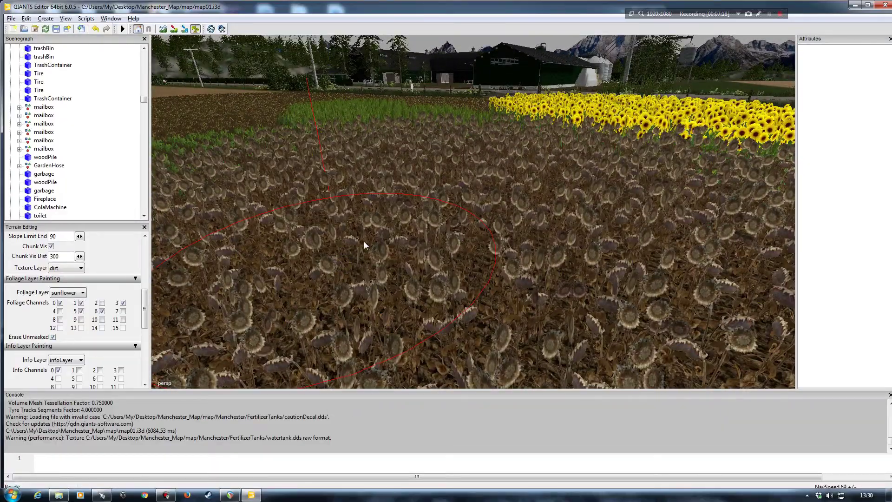
pyautogui.scroll(-5, 363, 241)
pyautogui.moveTo(344, 256); pyautogui.dragTo(326, 241, button='right')
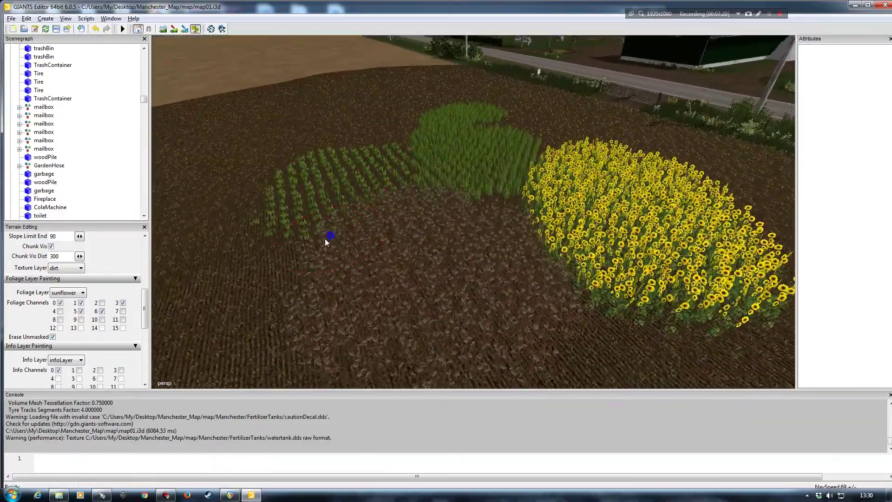
# Add foliage channel 4 to channels 5 and 6, paint a patch adjoining the withered sunflowers and inspect it up close
pyautogui.scroll(-3, 326, 242)
pyautogui.click(60, 311)
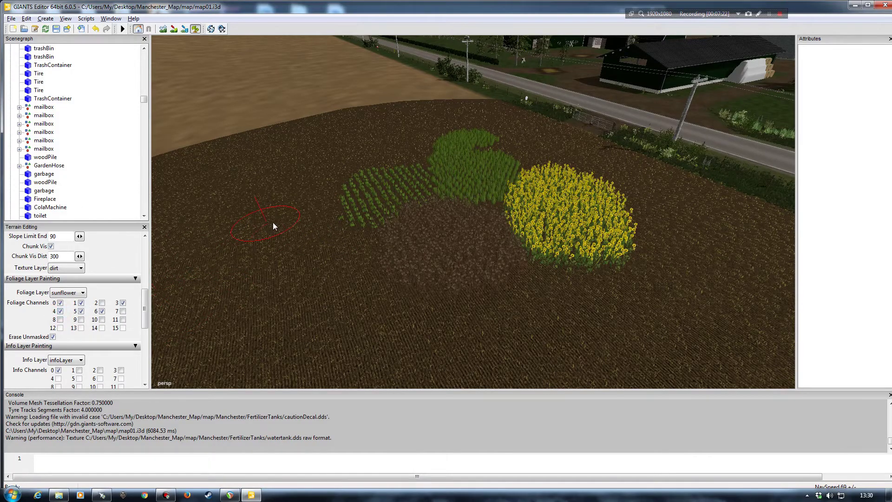
pyautogui.moveTo(273, 226)
pyautogui.mouseDown()
pyautogui.moveTo(308, 239)
pyautogui.moveTo(309, 281)
pyautogui.moveTo(342, 253)
pyautogui.moveTo(356, 293)
pyautogui.mouseUp()
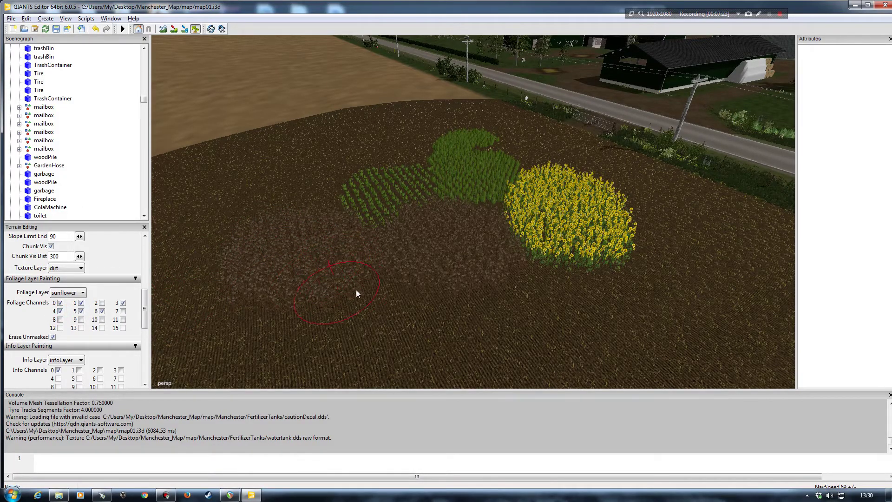
pyautogui.scroll(6, 319, 280)
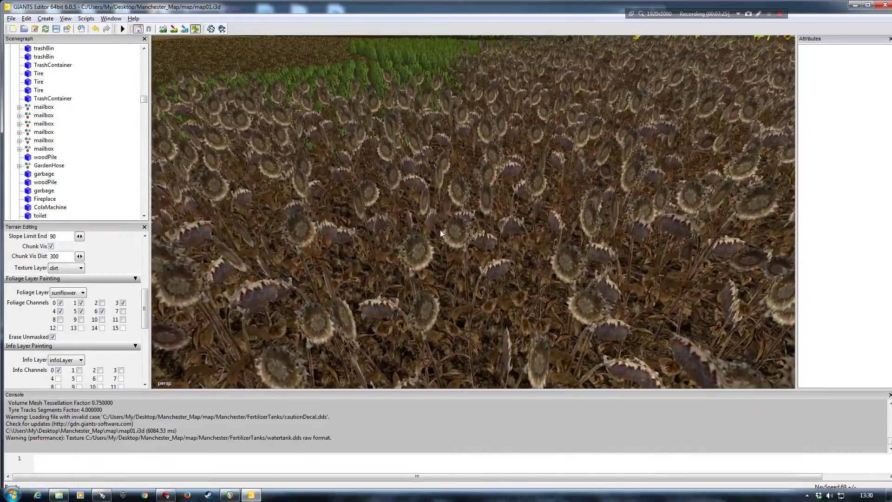
pyautogui.scroll(-5, 434, 229)
pyautogui.scroll(2, 349, 243)
pyautogui.scroll(-4, 402, 258)
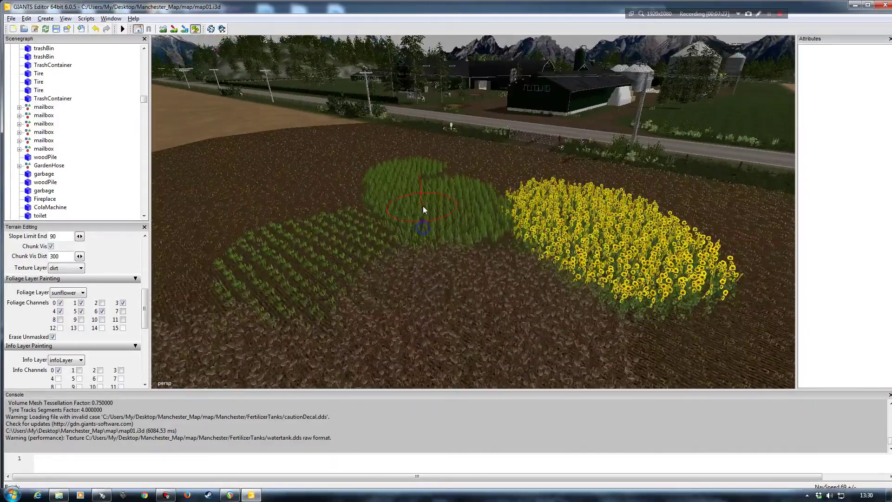
# Replace foliage channels 4, 5 and 6 with channel 7 and paint a dark dead sunflower patch in front of the yellow one
pyautogui.scroll(-4, 423, 209)
pyautogui.click(103, 310)
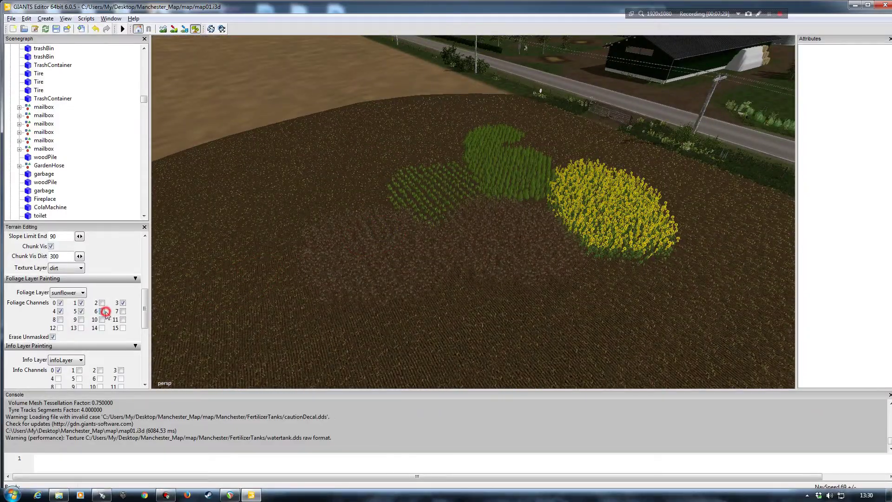
pyautogui.click(81, 311)
pyautogui.click(60, 311)
pyautogui.click(122, 311)
pyautogui.scroll(3, 470, 268)
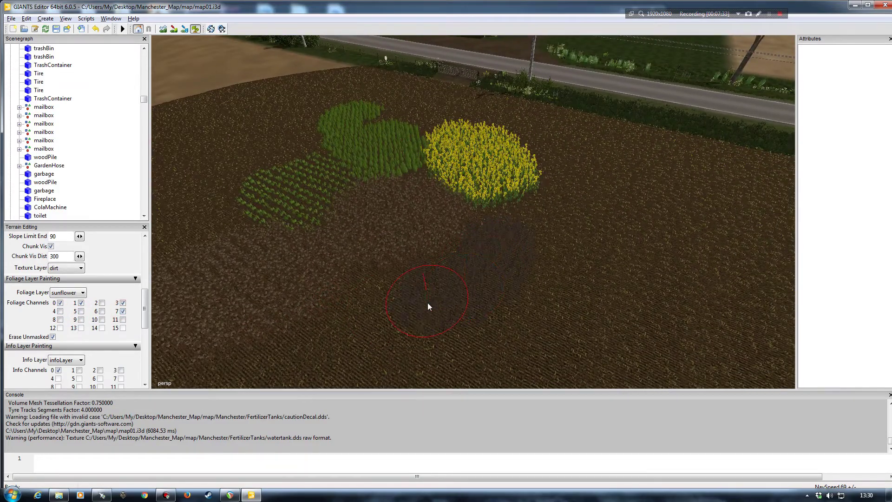
# Examine the dark dead sunflowers up close and compare all the painted growth stages from a distance
pyautogui.scroll(4, 427, 306)
pyautogui.scroll(-5, 435, 312)
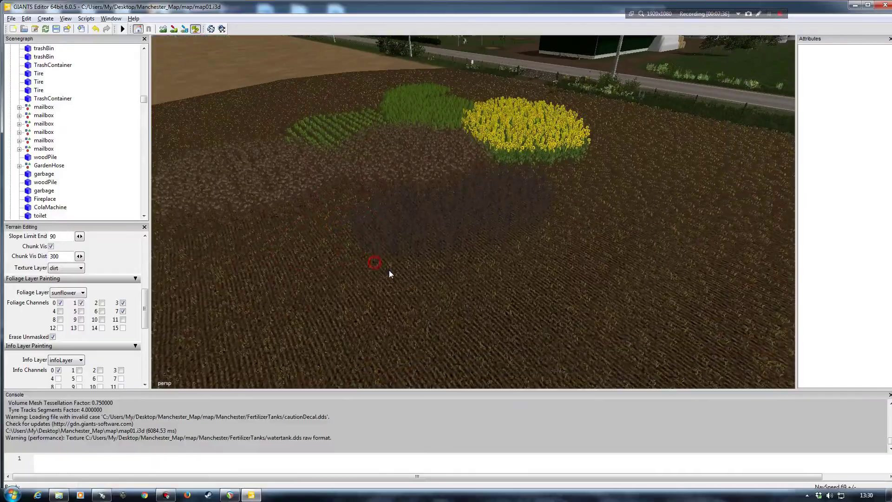
pyautogui.scroll(6, 389, 260)
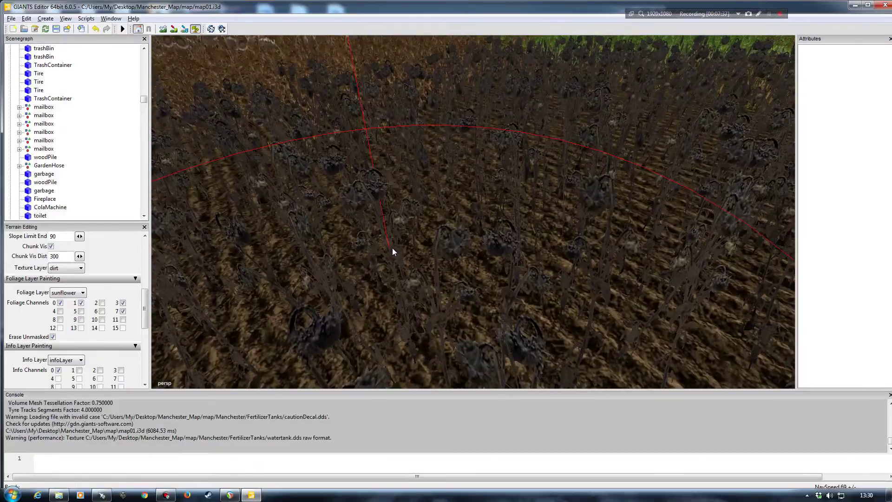
pyautogui.moveTo(392, 247)
pyautogui.mouseDown(button='middle')
pyautogui.moveTo(356, 214)
pyautogui.moveTo(398, 229)
pyautogui.moveTo(398, 239)
pyautogui.mouseUp(button='middle')
pyautogui.scroll(-4, 396, 235)
pyautogui.scroll(2, 397, 216)
pyautogui.moveTo(399, 199); pyautogui.dragTo(439, 222, button='middle')
pyautogui.scroll(-5, 418, 219)
pyautogui.scroll(4, 390, 205)
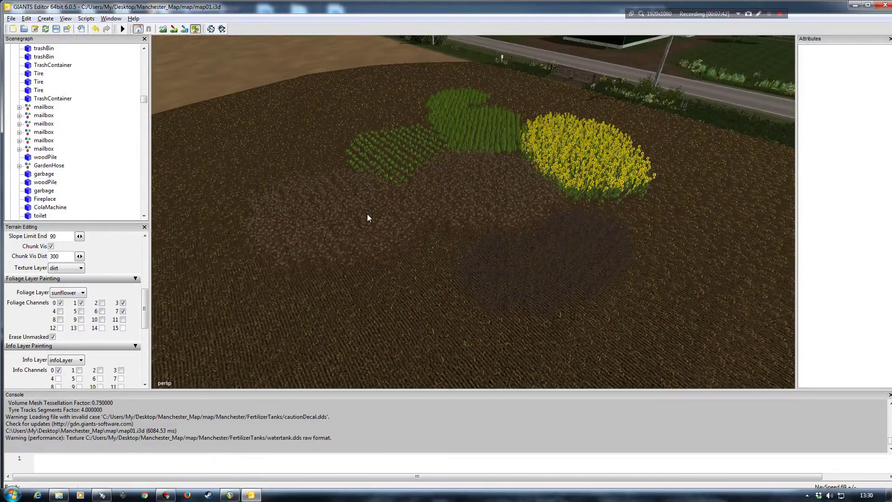
pyautogui.scroll(-2, 367, 218)
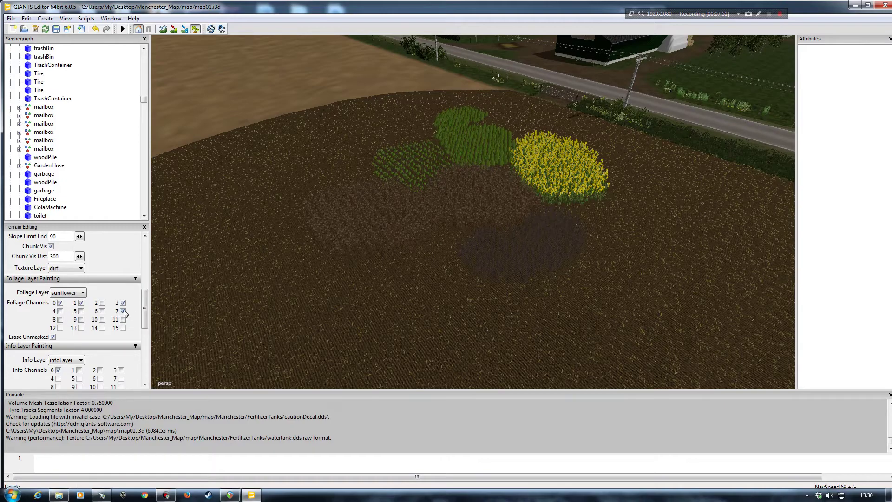
# Add foliage channel 4 to channel 7 and paint a patch in front of the withered sunflowers
pyautogui.click(60, 311)
pyautogui.click(405, 286)
# Examine the newly painted patch and the surrounding sunflower growth stages from several angles
pyautogui.keyDown('alt'); pyautogui.moveTo(406, 271); pyautogui.dragTo(301, 312); pyautogui.keyUp('alt')
pyautogui.keyDown('alt'); pyautogui.moveTo(301, 311); pyautogui.dragTo(299, 293, button='right'); pyautogui.keyUp('alt')
pyautogui.keyDown('alt'); pyautogui.moveTo(320, 270); pyautogui.dragTo(379, 279); pyautogui.keyUp('alt')
pyautogui.keyDown('alt'); pyautogui.moveTo(379, 278); pyautogui.dragTo(382, 264, button='right'); pyautogui.keyUp('alt')
pyautogui.keyDown('alt'); pyautogui.moveTo(382, 264); pyautogui.dragTo(381, 241); pyautogui.keyUp('alt')
pyautogui.keyDown('alt'); pyautogui.moveTo(381, 241); pyautogui.dragTo(332, 227, button='right'); pyautogui.keyUp('alt')
pyautogui.keyDown('alt'); pyautogui.moveTo(333, 227); pyautogui.dragTo(359, 199); pyautogui.keyUp('alt')
pyautogui.keyDown('alt'); pyautogui.moveTo(359, 200); pyautogui.dragTo(358, 193, button='right'); pyautogui.keyUp('alt')
pyautogui.keyDown('alt'); pyautogui.moveTo(358, 193); pyautogui.dragTo(335, 205); pyautogui.keyUp('alt')
pyautogui.keyDown('alt'); pyautogui.moveTo(334, 205); pyautogui.dragTo(364, 184, button='right'); pyautogui.keyUp('alt')
pyautogui.keyDown('alt'); pyautogui.moveTo(364, 185); pyautogui.dragTo(340, 207); pyautogui.keyUp('alt')
pyautogui.keyDown('alt'); pyautogui.moveTo(340, 207); pyautogui.dragTo(361, 207, button='right'); pyautogui.keyUp('alt')
pyautogui.keyDown('alt'); pyautogui.moveTo(360, 206); pyautogui.dragTo(363, 246); pyautogui.keyUp('alt')
pyautogui.keyDown('alt'); pyautogui.moveTo(362, 246); pyautogui.dragTo(377, 215, button='right'); pyautogui.keyUp('alt')
pyautogui.keyDown('alt'); pyautogui.moveTo(377, 215); pyautogui.dragTo(418, 185); pyautogui.keyUp('alt')
pyautogui.keyDown('alt'); pyautogui.moveTo(418, 185); pyautogui.dragTo(400, 203, button='right'); pyautogui.keyUp('alt')
pyautogui.keyDown('alt'); pyautogui.moveTo(400, 203); pyautogui.dragTo(403, 184); pyautogui.keyUp('alt')
pyautogui.keyDown('alt'); pyautogui.moveTo(402, 185); pyautogui.dragTo(375, 197, button='right'); pyautogui.keyUp('alt')
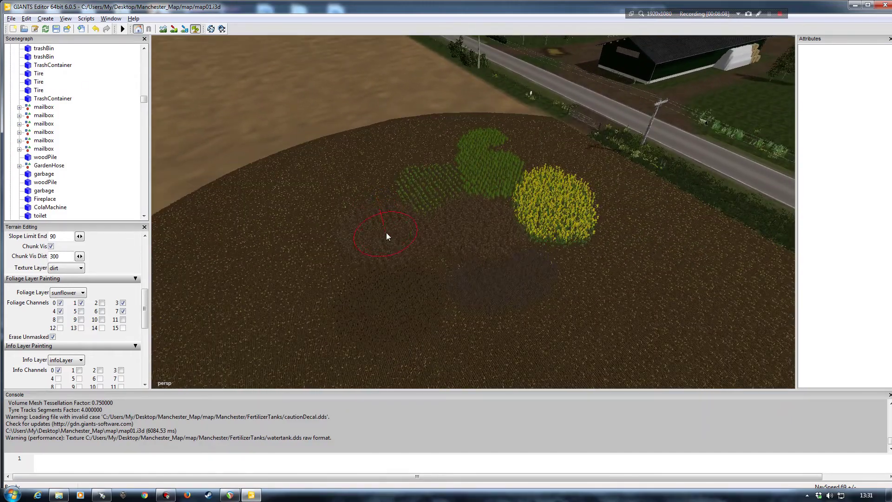
# Enlarge the round brush and paint over all the sunflower patches with foliage channels 0, 1, 3, 4 and 7
pyautogui.scroll(5, 383, 225)
pyautogui.moveTo(419, 201)
pyautogui.mouseDown()
pyautogui.moveTo(391, 255)
pyautogui.moveTo(494, 267)
pyautogui.moveTo(514, 194)
pyautogui.moveTo(474, 147)
pyautogui.mouseUp()
pyautogui.scroll(-5, 407, 210)
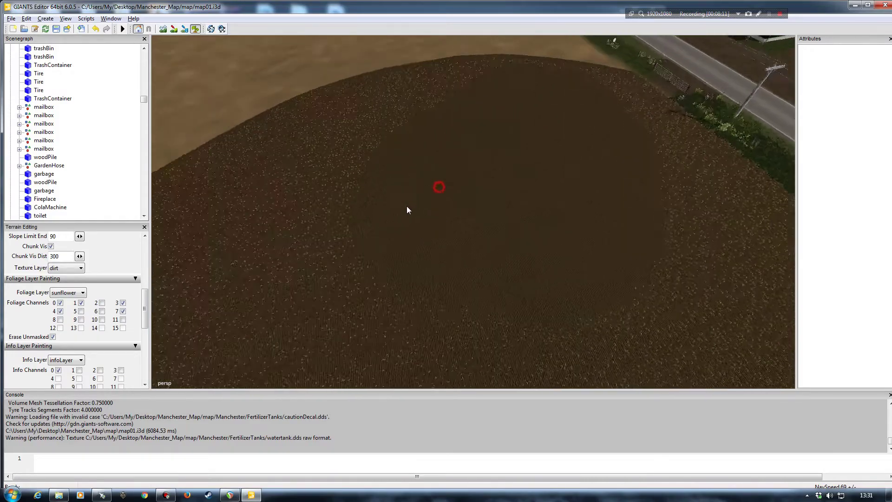
pyautogui.scroll(5, 407, 210)
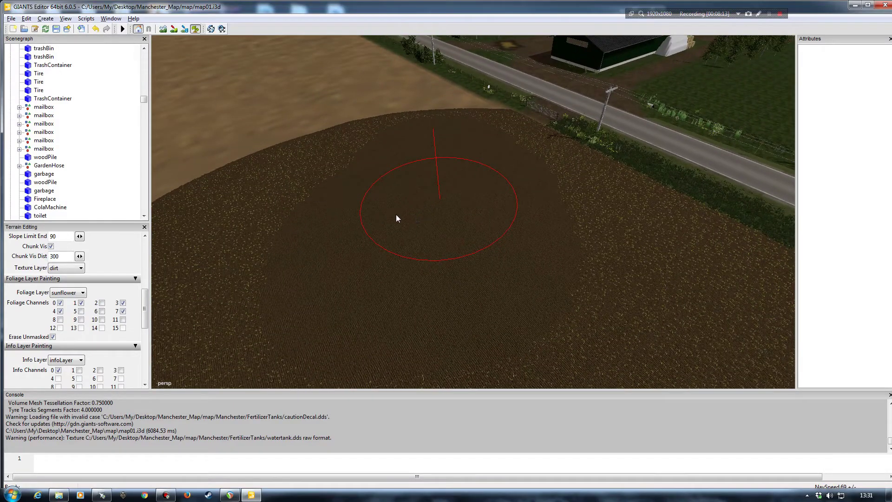
pyautogui.scroll(-5, 398, 214)
# Set the foliage channels to 0, 1, 3, 5 and 6 and the brush type to Square
pyautogui.click(123, 311)
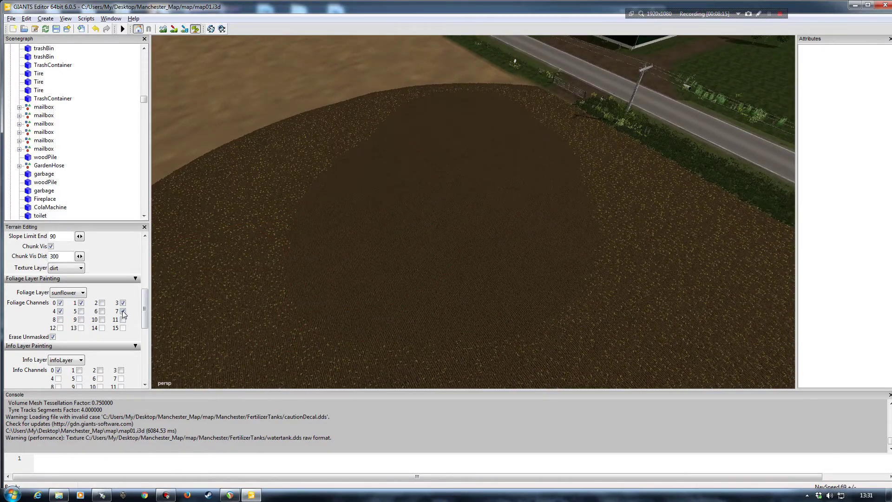
pyautogui.click(60, 311)
pyautogui.click(82, 311)
pyautogui.click(101, 311)
pyautogui.scroll(5, 116, 259)
pyautogui.click(67, 310)
pyautogui.click(68, 324)
# Paint a strip of sunflowers in the large field alongside the road, using the square brush at radius 11.53
pyautogui.moveTo(428, 220); pyautogui.dragTo(423, 174, button='right')
pyautogui.keyDown('alt'); pyautogui.moveTo(423, 174); pyautogui.dragTo(420, 134); pyautogui.keyUp('alt')
pyautogui.keyDown('alt'); pyautogui.moveTo(419, 109); pyautogui.dragTo(378, 160); pyautogui.keyUp('alt')
pyautogui.keyDown('alt'); pyautogui.moveTo(370, 141); pyautogui.dragTo(346, 172, button='right'); pyautogui.keyUp('alt')
pyautogui.keyDown('alt'); pyautogui.moveTo(323, 188); pyautogui.dragTo(381, 149); pyautogui.keyUp('alt')
pyautogui.keyDown('alt'); pyautogui.moveTo(352, 163); pyautogui.dragTo(360, 135, button='right'); pyautogui.keyUp('alt')
pyautogui.keyDown('alt'); pyautogui.moveTo(367, 132); pyautogui.dragTo(381, 160); pyautogui.keyUp('alt')
pyautogui.keyDown('alt'); pyautogui.moveTo(382, 160); pyautogui.dragTo(372, 174, button='right'); pyautogui.keyUp('alt')
pyautogui.keyDown('alt'); pyautogui.moveTo(439, 107); pyautogui.dragTo(414, 141, button='right'); pyautogui.keyUp('alt')
pyautogui.keyDown('alt'); pyautogui.moveTo(414, 141); pyautogui.dragTo(321, 215); pyautogui.keyUp('alt')
pyautogui.keyDown('alt'); pyautogui.moveTo(322, 214); pyautogui.dragTo(370, 173, button='right'); pyautogui.keyUp('alt')
pyautogui.moveTo(369, 174)
pyautogui.keyDown('alt'); pyautogui.mouseDown()
pyautogui.moveTo(380, 182)
pyautogui.moveTo(372, 178)
pyautogui.moveTo(408, 173)
pyautogui.moveTo(328, 155)
pyautogui.moveTo(453, 147)
pyautogui.moveTo(380, 140)
pyautogui.moveTo(356, 154)
pyautogui.moveTo(442, 130)
pyautogui.moveTo(367, 123)
pyautogui.moveTo(344, 167)
pyautogui.moveTo(355, 167)
pyautogui.mouseUp(); pyautogui.keyUp('alt')
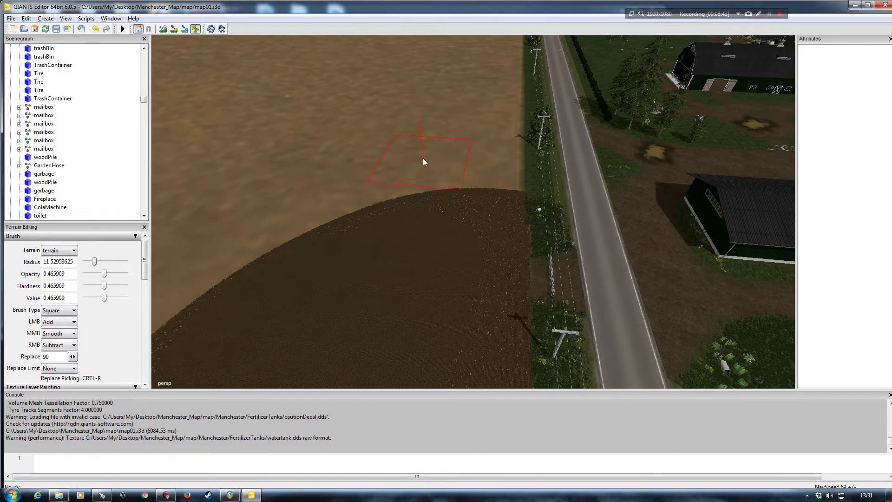
pyautogui.moveTo(430, 149)
pyautogui.mouseDown()
pyautogui.moveTo(414, 227)
pyautogui.moveTo(377, 302)
pyautogui.mouseUp()
pyautogui.keyDown('alt'); pyautogui.moveTo(422, 243); pyautogui.dragTo(433, 235); pyautogui.keyUp('alt')
pyautogui.moveTo(433, 235)
pyautogui.keyDown('alt'); pyautogui.mouseDown(button='right')
pyautogui.moveTo(381, 267)
pyautogui.moveTo(403, 224)
pyautogui.mouseUp(button='right'); pyautogui.keyUp('alt')
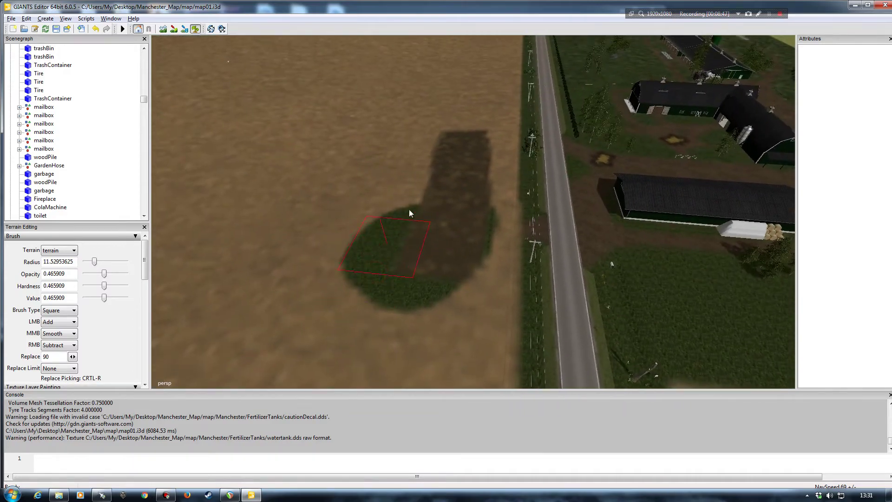
# Enlarge the square brush radius to about 19.03 and fill a large rectangular sunflower area in the field beside the road
pyautogui.keyDown('ctrl'); pyautogui.scroll(6, 411, 153); pyautogui.keyUp('ctrl')
pyautogui.moveTo(369, 263)
pyautogui.mouseDown()
pyautogui.moveTo(408, 270)
pyautogui.moveTo(437, 256)
pyautogui.moveTo(458, 171)
pyautogui.mouseUp()
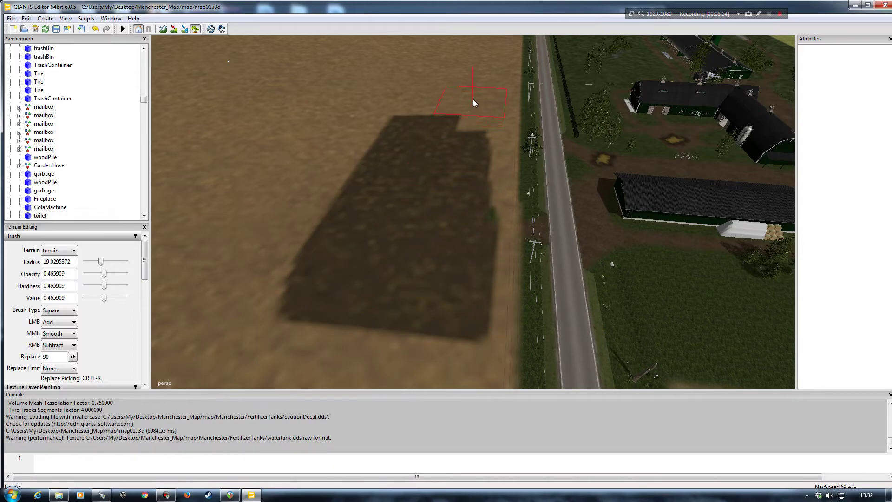
pyautogui.moveTo(474, 103); pyautogui.dragTo(435, 97)
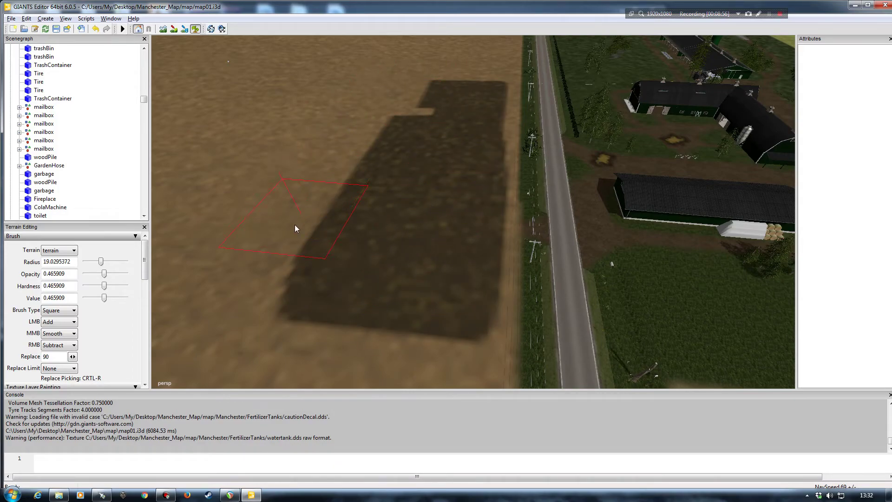
pyautogui.moveTo(295, 224); pyautogui.dragTo(284, 250)
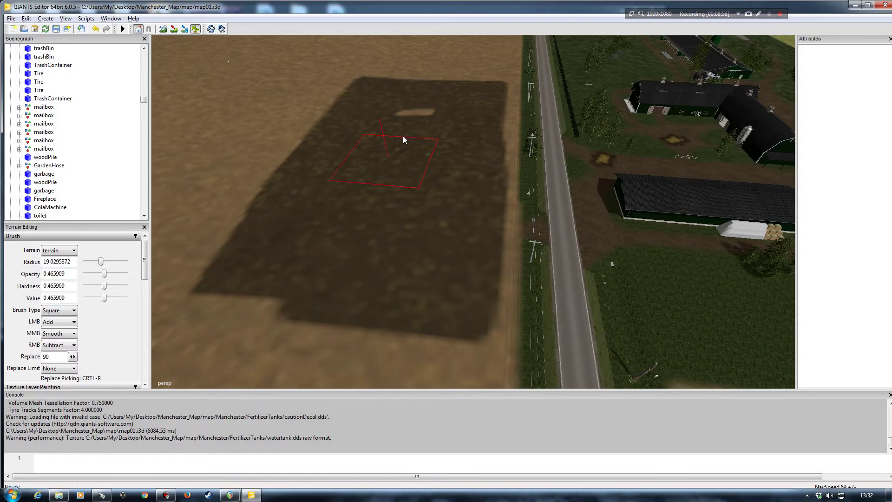
pyautogui.moveTo(271, 246); pyautogui.dragTo(277, 256)
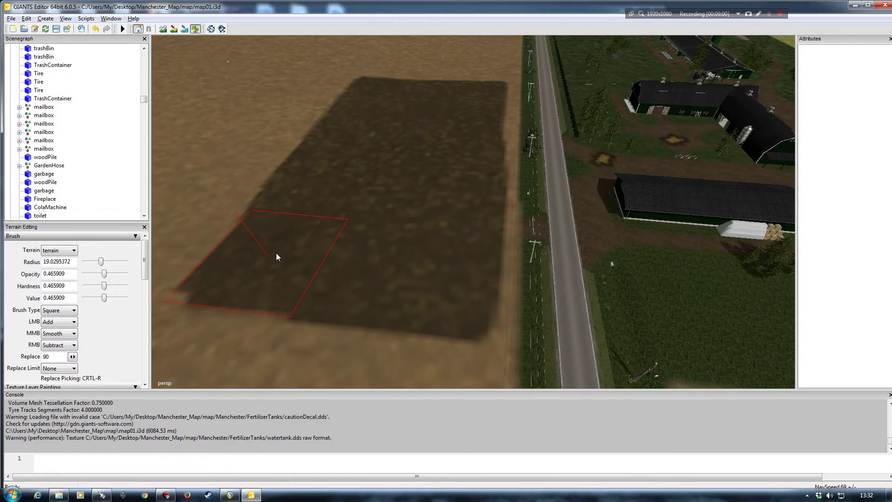
# Leave foliage painting mode and look over the painted sunflower field beside the road
pyautogui.click(195, 31)
pyautogui.click(272, 232)
pyautogui.moveTo(273, 233)
pyautogui.mouseDown(button='right')
pyautogui.moveTo(255, 241)
pyautogui.moveTo(237, 203)
pyautogui.moveTo(278, 158)
pyautogui.moveTo(387, 113)
pyautogui.moveTo(363, 155)
pyautogui.moveTo(329, 131)
pyautogui.moveTo(390, 118)
pyautogui.moveTo(380, 193)
pyautogui.moveTo(325, 190)
pyautogui.moveTo(390, 166)
pyautogui.moveTo(366, 201)
pyautogui.moveTo(425, 175)
pyautogui.moveTo(339, 167)
pyautogui.moveTo(416, 168)
pyautogui.moveTo(366, 218)
pyautogui.moveTo(321, 215)
pyautogui.moveTo(388, 213)
pyautogui.moveTo(332, 226)
pyautogui.moveTo(297, 176)
pyautogui.moveTo(403, 176)
pyautogui.moveTo(406, 188)
pyautogui.moveTo(349, 205)
pyautogui.moveTo(379, 189)
pyautogui.moveTo(358, 185)
pyautogui.moveTo(373, 202)
pyautogui.moveTo(345, 217)
pyautogui.mouseUp(button='right')
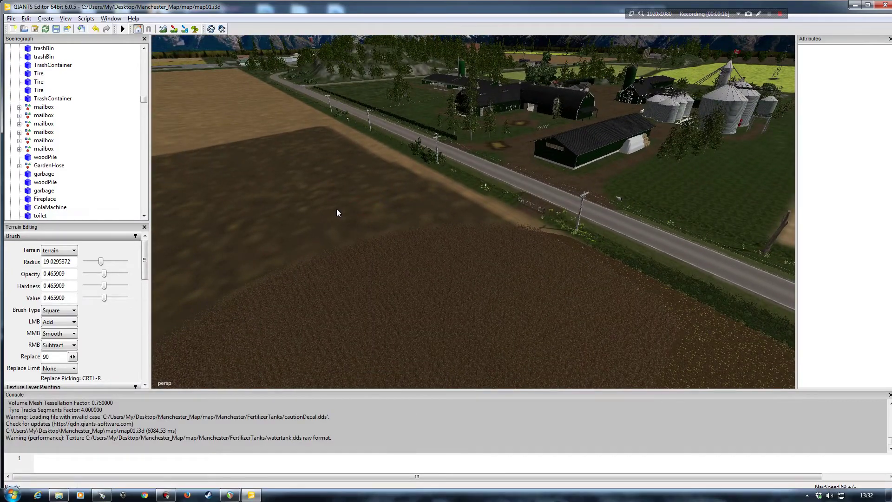
pyautogui.moveTo(417, 269); pyautogui.dragTo(390, 263, button='right')
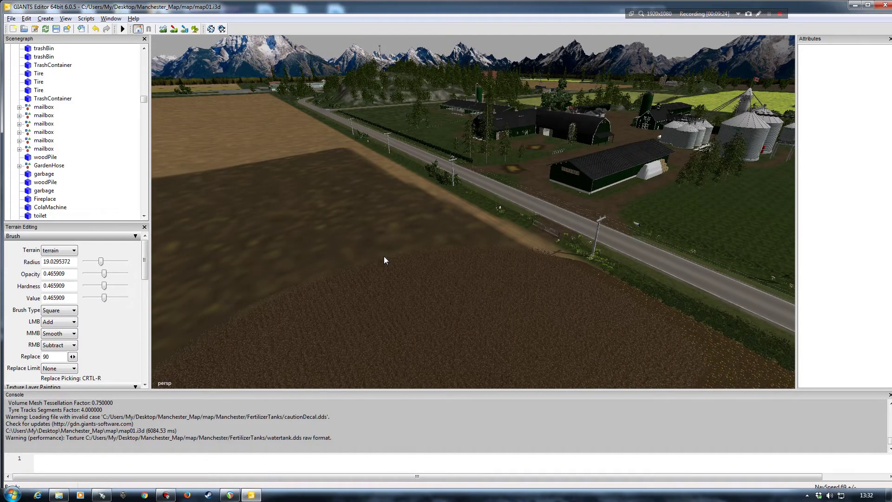
# Examine the farm's grain silos, the unloading pit between them and the covered storage bays
pyautogui.moveTo(384, 259); pyautogui.dragTo(461, 223, button='right')
pyautogui.keyDown('alt'); pyautogui.moveTo(461, 223); pyautogui.dragTo(457, 229); pyautogui.keyUp('alt')
pyautogui.keyDown('alt'); pyautogui.moveTo(500, 238); pyautogui.dragTo(456, 218, button='right'); pyautogui.keyUp('alt')
pyautogui.keyDown('alt'); pyautogui.moveTo(458, 215); pyautogui.dragTo(470, 213); pyautogui.keyUp('alt')
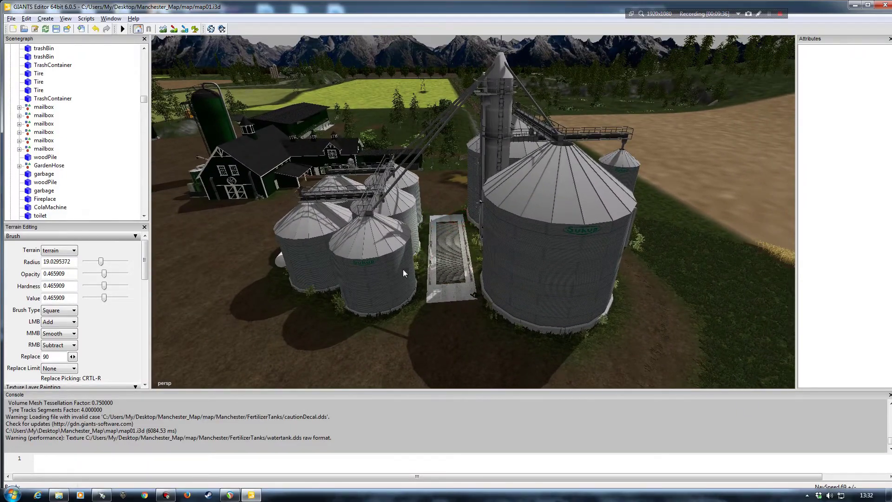
pyautogui.moveTo(490, 288)
pyautogui.keyDown('alt'); pyautogui.mouseDown()
pyautogui.moveTo(383, 278)
pyautogui.moveTo(410, 269)
pyautogui.moveTo(501, 301)
pyautogui.mouseUp(); pyautogui.keyUp('alt')
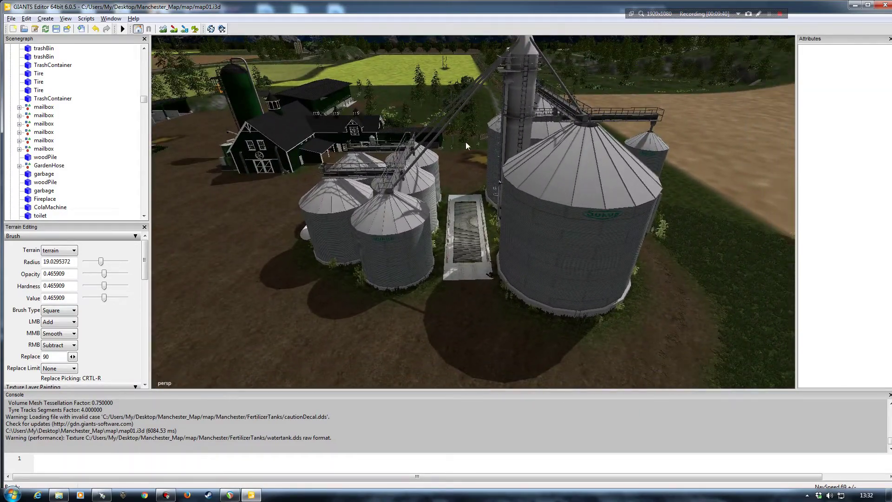
pyautogui.keyDown('alt'); pyautogui.moveTo(539, 240); pyautogui.dragTo(500, 237); pyautogui.keyUp('alt')
pyautogui.keyDown('alt'); pyautogui.moveTo(510, 274); pyautogui.dragTo(427, 255); pyautogui.keyUp('alt')
pyautogui.keyDown('alt'); pyautogui.moveTo(428, 256); pyautogui.dragTo(468, 219, button='right'); pyautogui.keyUp('alt')
pyautogui.keyDown('alt'); pyautogui.moveTo(468, 218); pyautogui.dragTo(522, 227); pyautogui.keyUp('alt')
pyautogui.keyDown('alt'); pyautogui.moveTo(522, 227); pyautogui.dragTo(526, 200, button='right'); pyautogui.keyUp('alt')
pyautogui.keyDown('alt'); pyautogui.moveTo(527, 199); pyautogui.dragTo(353, 221); pyautogui.keyUp('alt')
pyautogui.keyDown('alt'); pyautogui.moveTo(353, 221); pyautogui.dragTo(325, 239, button='right'); pyautogui.keyUp('alt')
pyautogui.keyDown('alt'); pyautogui.moveTo(325, 239); pyautogui.dragTo(427, 231); pyautogui.keyUp('alt')
pyautogui.keyDown('alt'); pyautogui.moveTo(426, 231); pyautogui.dragTo(422, 219, button='right'); pyautogui.keyUp('alt')
pyautogui.keyDown('alt'); pyautogui.moveTo(422, 218); pyautogui.dragTo(486, 203); pyautogui.keyUp('alt')
pyautogui.keyDown('alt'); pyautogui.moveTo(485, 203); pyautogui.dragTo(482, 198, button='right'); pyautogui.keyUp('alt')
pyautogui.keyDown('alt'); pyautogui.moveTo(482, 198); pyautogui.dragTo(467, 210); pyautogui.keyUp('alt')
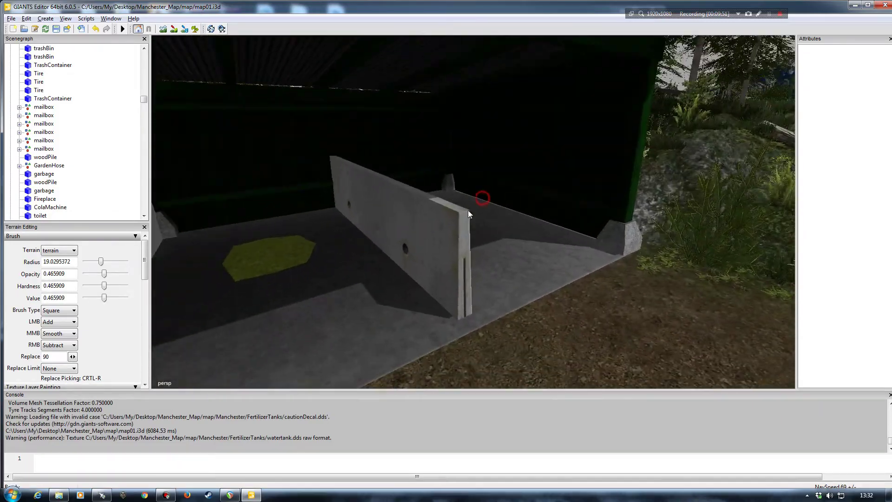
pyautogui.keyDown('alt'); pyautogui.moveTo(467, 210); pyautogui.dragTo(408, 230, button='right'); pyautogui.keyUp('alt')
pyautogui.keyDown('alt'); pyautogui.moveTo(408, 231); pyautogui.dragTo(384, 229); pyautogui.keyUp('alt')
pyautogui.keyDown('alt'); pyautogui.moveTo(384, 229); pyautogui.dragTo(392, 215, button='right'); pyautogui.keyUp('alt')
pyautogui.keyDown('alt'); pyautogui.moveTo(392, 215); pyautogui.dragTo(496, 225); pyautogui.keyUp('alt')
pyautogui.keyDown('alt'); pyautogui.moveTo(496, 222); pyautogui.dragTo(344, 255, button='right'); pyautogui.keyUp('alt')
pyautogui.keyDown('alt'); pyautogui.moveTo(344, 255); pyautogui.dragTo(456, 269); pyautogui.keyUp('alt')
pyautogui.keyDown('alt'); pyautogui.moveTo(456, 269); pyautogui.dragTo(380, 273, button='right'); pyautogui.keyUp('alt')
pyautogui.moveTo(380, 274)
pyautogui.keyDown('alt'); pyautogui.mouseDown()
pyautogui.moveTo(450, 277)
pyautogui.moveTo(417, 230)
pyautogui.moveTo(303, 196)
pyautogui.moveTo(378, 276)
pyautogui.mouseUp(); pyautogui.keyUp('alt')
pyautogui.keyDown('alt'); pyautogui.moveTo(378, 277); pyautogui.dragTo(364, 262, button='right'); pyautogui.keyUp('alt')
pyautogui.keyDown('alt'); pyautogui.moveTo(364, 262); pyautogui.dragTo(343, 258); pyautogui.keyUp('alt')
pyautogui.keyDown('alt'); pyautogui.moveTo(344, 258); pyautogui.dragTo(350, 254, button='right'); pyautogui.keyUp('alt')
pyautogui.keyDown('alt'); pyautogui.moveTo(349, 254); pyautogui.dragTo(367, 250); pyautogui.keyUp('alt')
pyautogui.keyDown('alt'); pyautogui.moveTo(367, 251); pyautogui.dragTo(337, 233, button='right'); pyautogui.keyUp('alt')
pyautogui.keyDown('alt'); pyautogui.moveTo(337, 233); pyautogui.dragTo(341, 238); pyautogui.keyUp('alt')
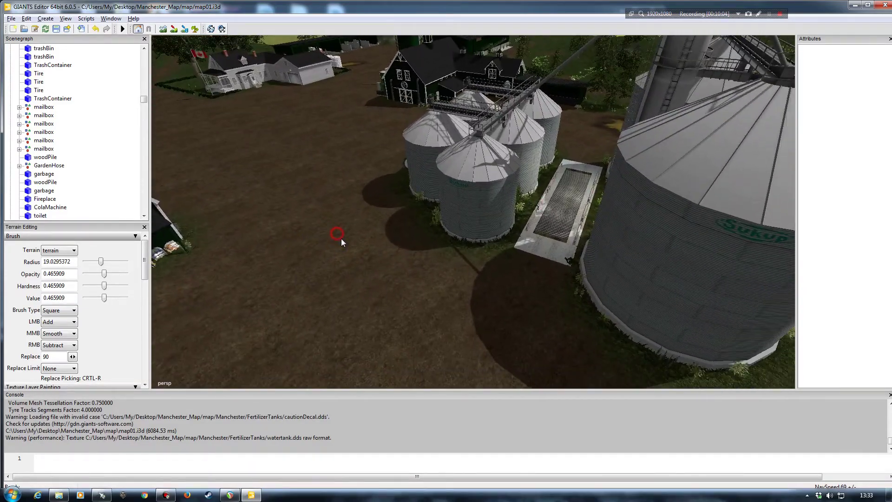
# Select the FarmGrainStationTrigger on the grain pit between the farm silos
pyautogui.keyDown('alt'); pyautogui.moveTo(341, 238); pyautogui.dragTo(342, 219, button='right'); pyautogui.keyUp('alt')
pyautogui.keyDown('alt'); pyautogui.moveTo(341, 218); pyautogui.dragTo(449, 215); pyautogui.keyUp('alt')
pyautogui.keyDown('alt'); pyautogui.moveTo(448, 215); pyautogui.dragTo(381, 205, button='right'); pyautogui.keyUp('alt')
pyautogui.keyDown('alt'); pyautogui.moveTo(381, 204); pyautogui.dragTo(395, 219); pyautogui.keyUp('alt')
pyautogui.keyDown('alt'); pyautogui.moveTo(395, 218); pyautogui.dragTo(379, 169, button='right'); pyautogui.keyUp('alt')
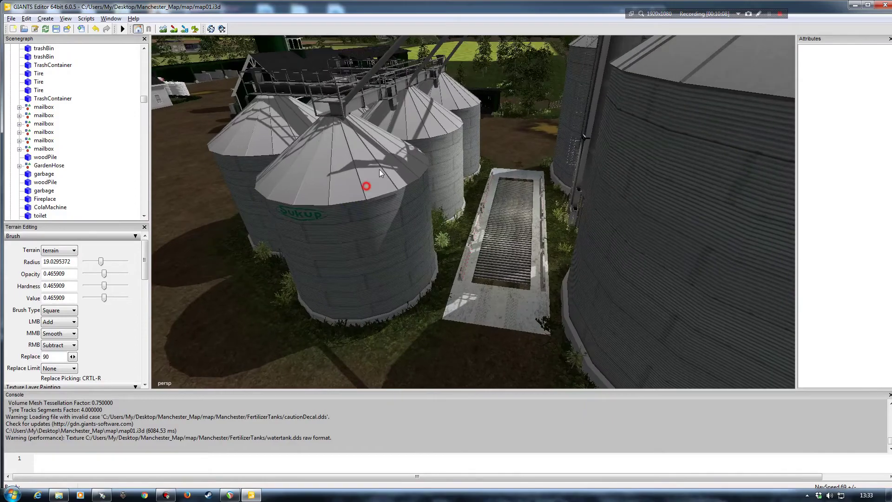
pyautogui.keyDown('alt'); pyautogui.moveTo(378, 169); pyautogui.dragTo(365, 198); pyautogui.keyUp('alt')
pyautogui.keyDown('alt'); pyautogui.moveTo(365, 199); pyautogui.dragTo(366, 195, button='right'); pyautogui.keyUp('alt')
pyautogui.moveTo(364, 210); pyautogui.dragTo(434, 243, button='right')
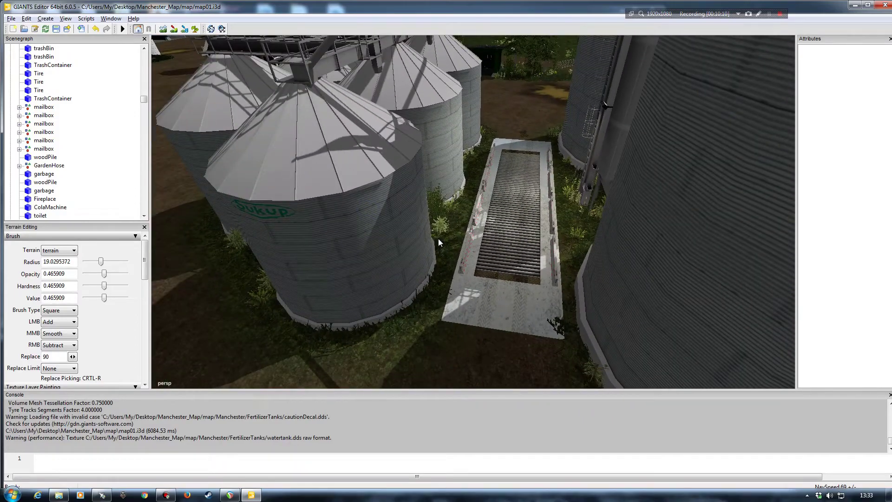
pyautogui.moveTo(382, 257); pyautogui.dragTo(409, 262, button='right')
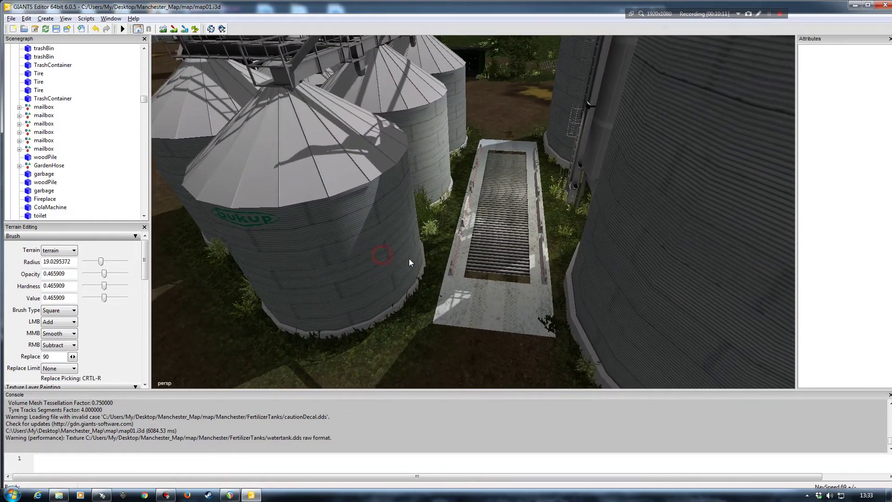
pyautogui.click(506, 215)
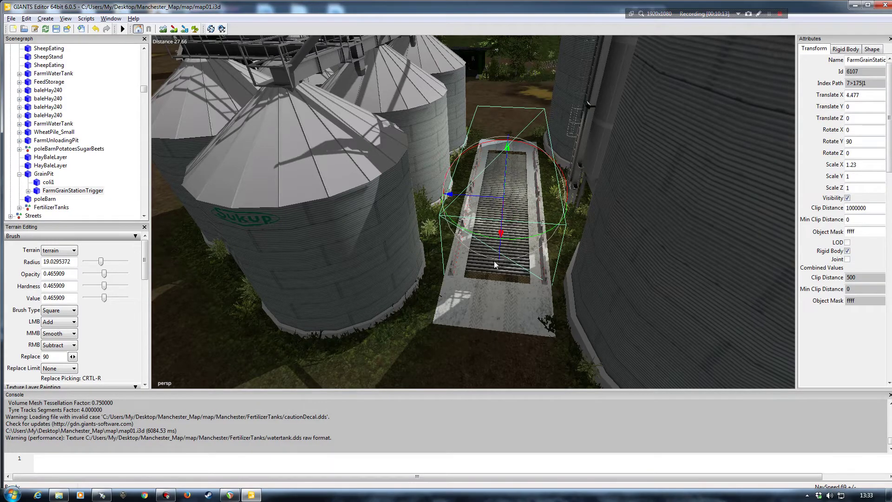
pyautogui.moveTo(445, 279); pyautogui.dragTo(473, 299, button='right')
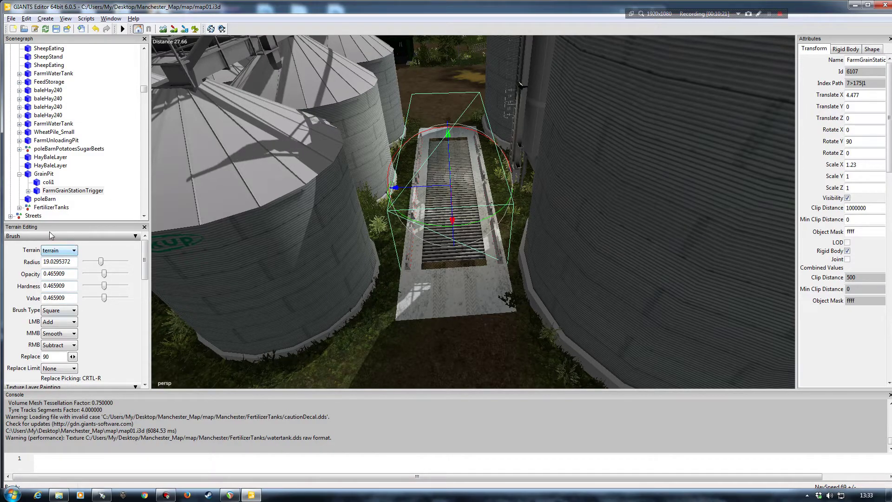
# Close Terrain Editing and display the User Attributes of the farm grain trigger
pyautogui.click(143, 226)
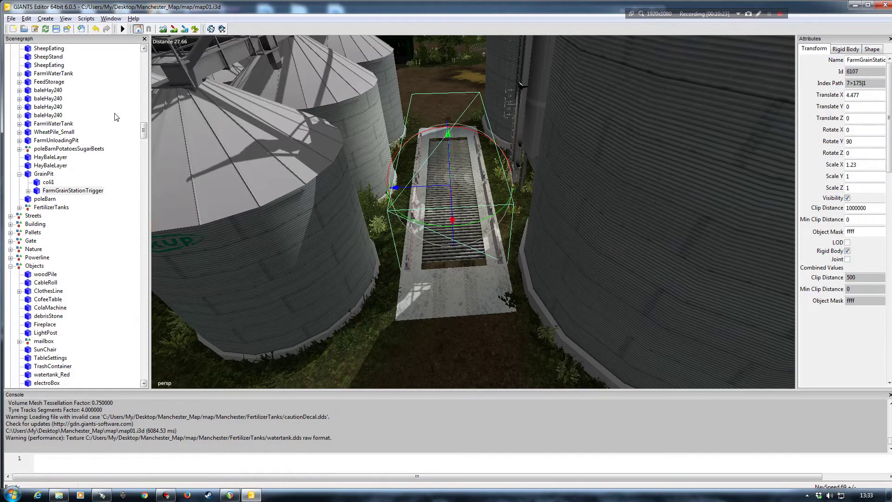
pyautogui.click(112, 18)
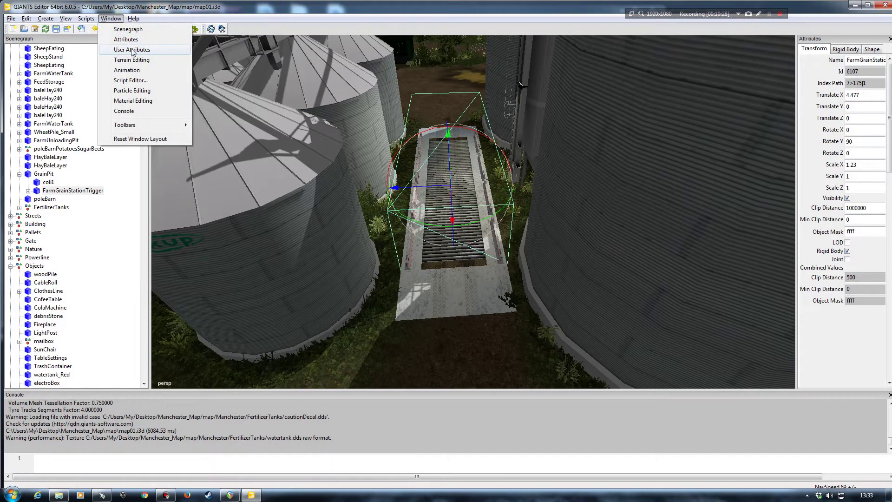
pyautogui.click(147, 50)
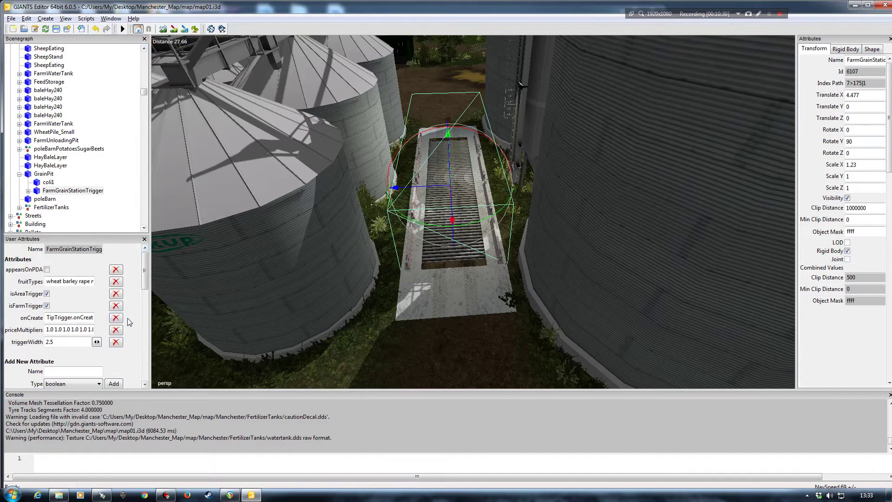
pyautogui.moveTo(152, 297); pyautogui.dragTo(158, 296)
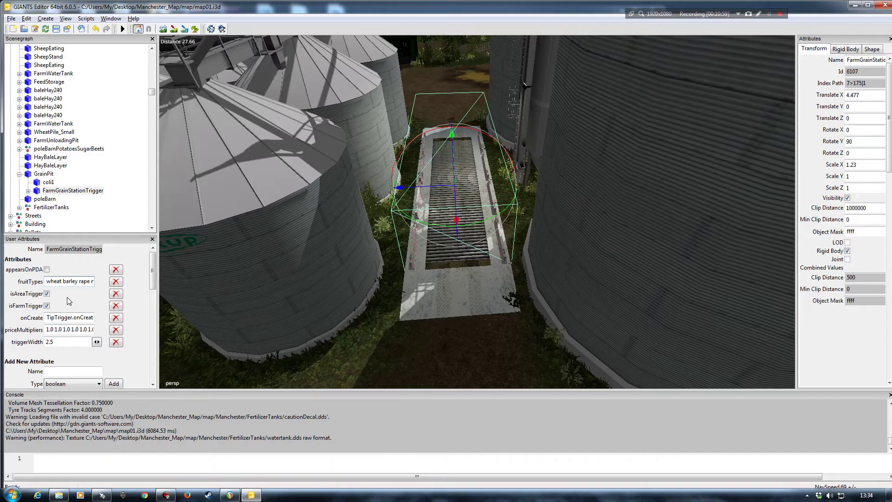
# Add sunflower as the first entry in the fruitTypes of the FarmGrainStationTrigger
pyautogui.click(47, 281)
pyautogui.write('sunflower wheat ba')
pyautogui.click(53, 330)
pyautogui.press('Tab')
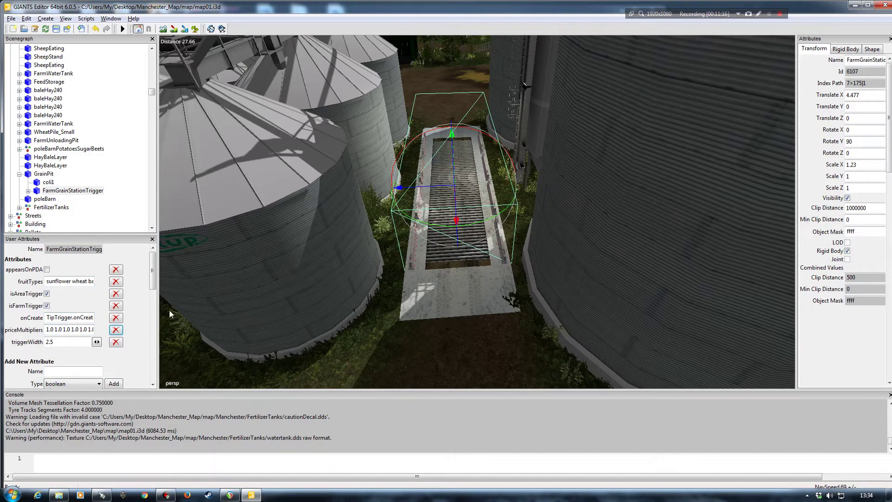
# Locate the overhead bin beside the farm silos and select the first siloTrigger01 beneath it
pyautogui.click(124, 185)
pyautogui.scroll(-8, 248, 202)
pyautogui.keyDown('alt'); pyautogui.moveTo(255, 226); pyautogui.dragTo(232, 213); pyautogui.keyUp('alt')
pyautogui.scroll(5, 319, 213)
pyautogui.keyDown('alt'); pyautogui.moveTo(302, 209); pyautogui.dragTo(343, 277); pyautogui.keyUp('alt')
pyautogui.scroll(-5, 331, 263)
pyautogui.scroll(-4, 343, 236)
pyautogui.scroll(3, 348, 258)
pyautogui.scroll(-4, 351, 240)
pyautogui.scroll(3, 316, 244)
pyautogui.scroll(-4, 316, 244)
pyautogui.keyDown('alt'); pyautogui.moveTo(343, 278); pyautogui.dragTo(291, 239, button='right'); pyautogui.keyUp('alt')
pyautogui.keyDown('alt'); pyautogui.moveTo(292, 239); pyautogui.dragTo(358, 235); pyautogui.keyUp('alt')
pyautogui.keyDown('alt'); pyautogui.moveTo(359, 235); pyautogui.dragTo(314, 243, button='right'); pyautogui.keyUp('alt')
pyautogui.moveTo(314, 243)
pyautogui.keyDown('alt'); pyautogui.mouseDown()
pyautogui.moveTo(313, 222)
pyautogui.moveTo(297, 246)
pyautogui.mouseUp(); pyautogui.keyUp('alt')
pyautogui.keyDown('alt'); pyautogui.moveTo(298, 247); pyautogui.dragTo(300, 228, button='right'); pyautogui.keyUp('alt')
pyautogui.keyDown('alt'); pyautogui.moveTo(301, 229); pyautogui.dragTo(341, 175); pyautogui.keyUp('alt')
pyautogui.keyDown('alt'); pyautogui.moveTo(341, 175); pyautogui.dragTo(314, 196, button='right'); pyautogui.keyUp('alt')
pyautogui.click(465, 181)
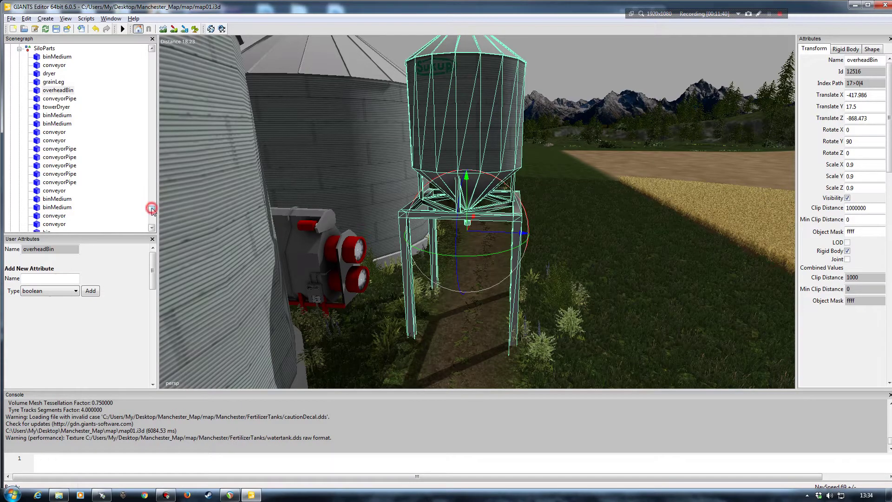
pyautogui.moveTo(152, 209); pyautogui.dragTo(151, 213)
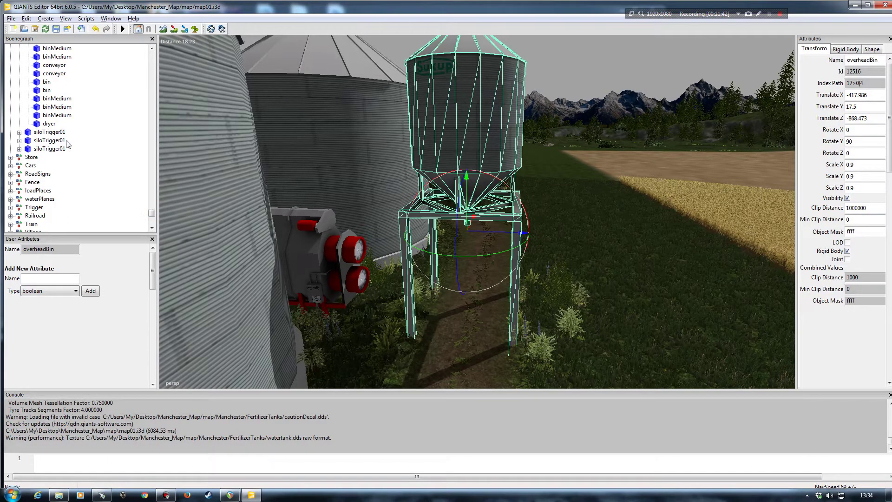
pyautogui.click(53, 133)
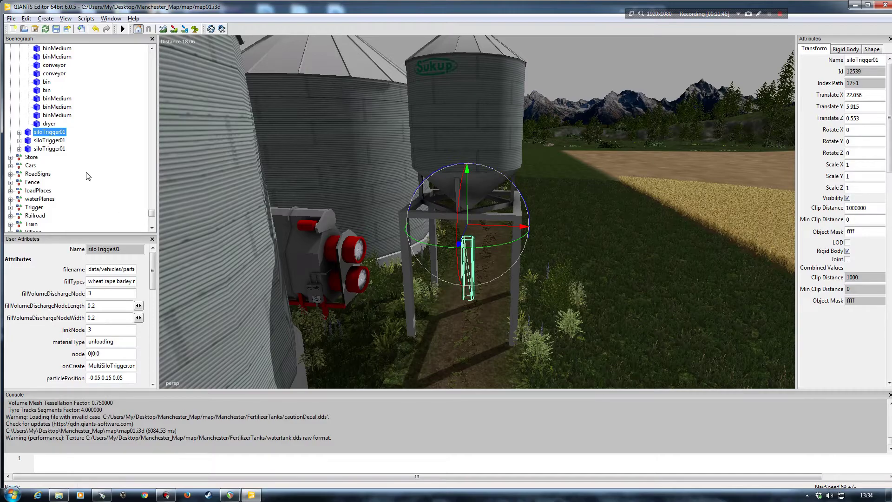
# Survey the silos, farmyard and surrounding fields, then return to the trigger under the overhead bin
pyautogui.keyDown('alt'); pyautogui.moveTo(344, 218); pyautogui.dragTo(291, 248); pyautogui.keyUp('alt')
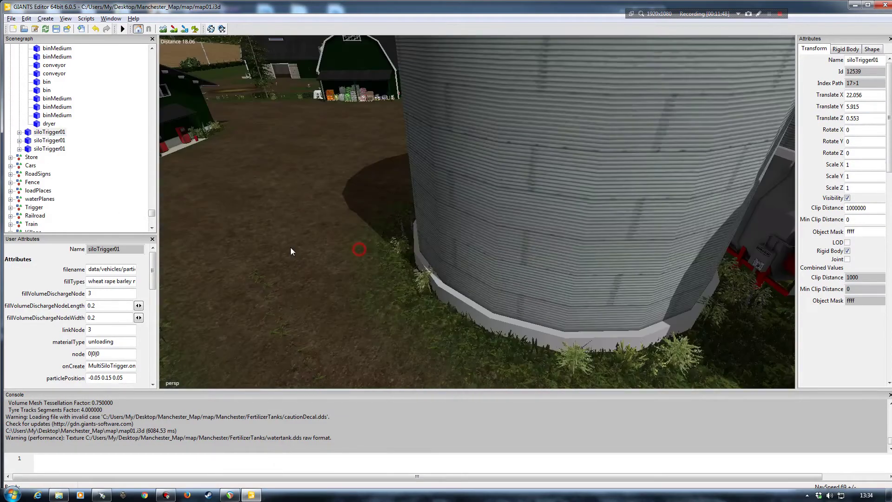
pyautogui.scroll(-5, 325, 237)
pyautogui.keyDown('alt'); pyautogui.moveTo(415, 225); pyautogui.dragTo(333, 174); pyautogui.keyUp('alt')
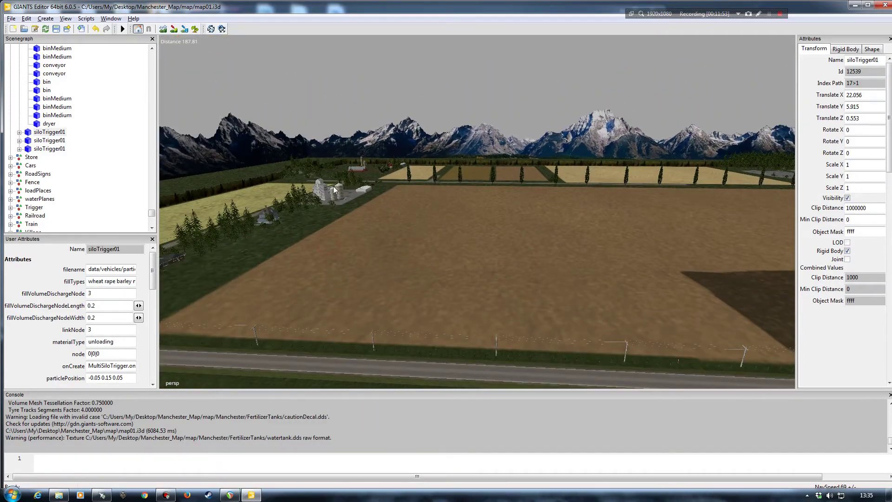
pyautogui.keyDown('alt'); pyautogui.moveTo(384, 283); pyautogui.dragTo(497, 185); pyautogui.keyUp('alt')
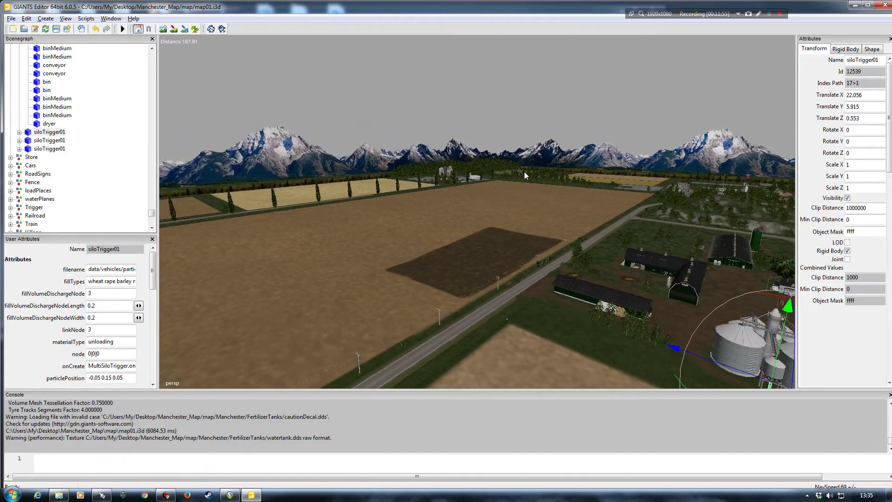
pyautogui.keyDown('alt'); pyautogui.moveTo(413, 280); pyautogui.dragTo(475, 283); pyautogui.keyUp('alt')
pyautogui.moveTo(475, 283)
pyautogui.keyDown('alt'); pyautogui.mouseDown(button='right')
pyautogui.moveTo(489, 266)
pyautogui.moveTo(478, 275)
pyautogui.mouseUp(button='right'); pyautogui.keyUp('alt')
pyautogui.keyDown('alt'); pyautogui.moveTo(477, 278); pyautogui.dragTo(449, 311); pyautogui.keyUp('alt')
pyautogui.moveTo(449, 310)
pyautogui.keyDown('alt'); pyautogui.mouseDown(button='right')
pyautogui.moveTo(404, 306)
pyautogui.moveTo(435, 319)
pyautogui.moveTo(439, 310)
pyautogui.mouseUp(button='right'); pyautogui.keyUp('alt')
pyautogui.keyDown('alt'); pyautogui.moveTo(439, 309); pyautogui.dragTo(442, 297); pyautogui.keyUp('alt')
pyautogui.moveTo(442, 297)
pyautogui.keyDown('alt'); pyautogui.mouseDown(button='right')
pyautogui.moveTo(429, 305)
pyautogui.moveTo(437, 304)
pyautogui.mouseUp(button='right'); pyautogui.keyUp('alt')
pyautogui.keyDown('alt'); pyautogui.moveTo(438, 305); pyautogui.dragTo(418, 298); pyautogui.keyUp('alt')
pyautogui.moveTo(418, 298)
pyautogui.keyDown('alt'); pyautogui.mouseDown(button='right')
pyautogui.moveTo(400, 307)
pyautogui.moveTo(418, 307)
pyautogui.mouseUp(button='right'); pyautogui.keyUp('alt')
pyautogui.moveTo(420, 307)
pyautogui.keyDown('alt'); pyautogui.mouseDown()
pyautogui.moveTo(475, 302)
pyautogui.moveTo(432, 299)
pyautogui.mouseUp(); pyautogui.keyUp('alt')
pyautogui.keyDown('alt'); pyautogui.moveTo(432, 298); pyautogui.dragTo(445, 289, button='right'); pyautogui.keyUp('alt')
pyautogui.keyDown('alt'); pyautogui.moveTo(446, 289); pyautogui.dragTo(478, 295); pyautogui.keyUp('alt')
pyautogui.keyDown('alt'); pyautogui.moveTo(479, 291); pyautogui.dragTo(459, 292, button='right'); pyautogui.keyUp('alt')
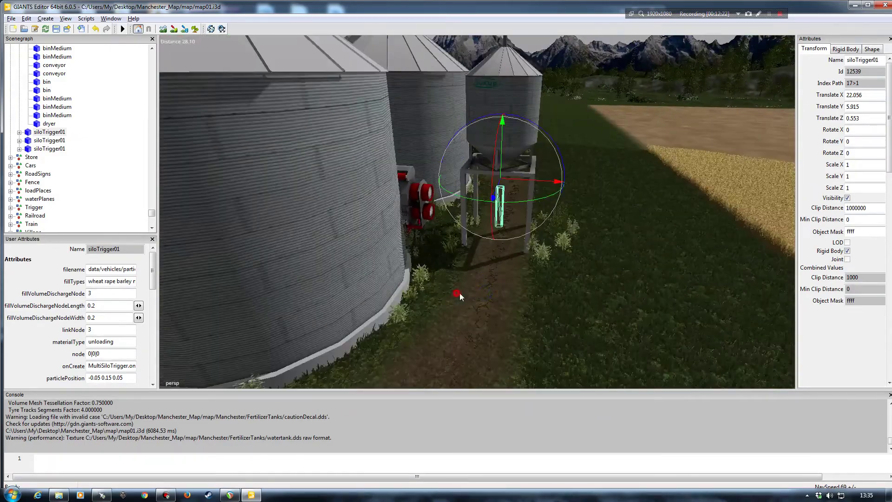
pyautogui.keyDown('alt'); pyautogui.moveTo(459, 292); pyautogui.dragTo(467, 290); pyautogui.keyUp('alt')
pyautogui.moveTo(467, 289)
pyautogui.keyDown('alt'); pyautogui.mouseDown(button='right')
pyautogui.moveTo(463, 278)
pyautogui.moveTo(462, 289)
pyautogui.mouseUp(button='right'); pyautogui.keyUp('alt')
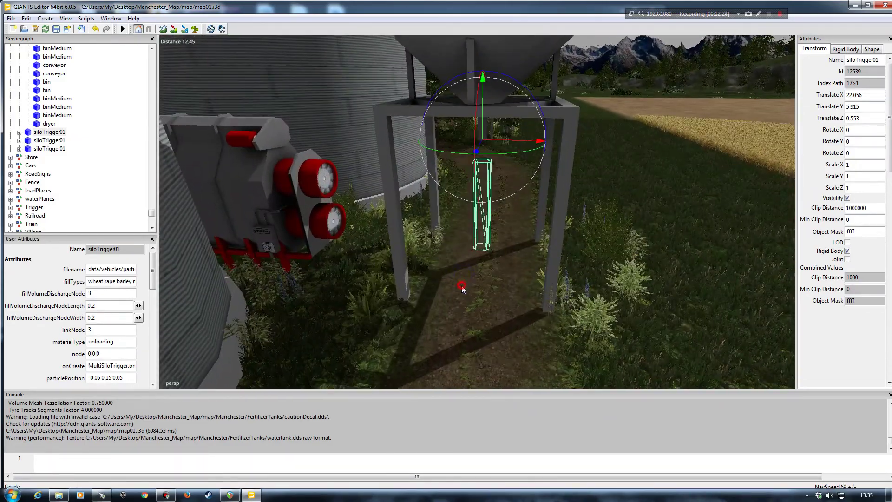
pyautogui.keyDown('alt'); pyautogui.moveTo(421, 319); pyautogui.dragTo(448, 302, button='right'); pyautogui.keyUp('alt')
pyautogui.keyDown('alt'); pyautogui.moveTo(448, 303); pyautogui.dragTo(381, 308); pyautogui.keyUp('alt')
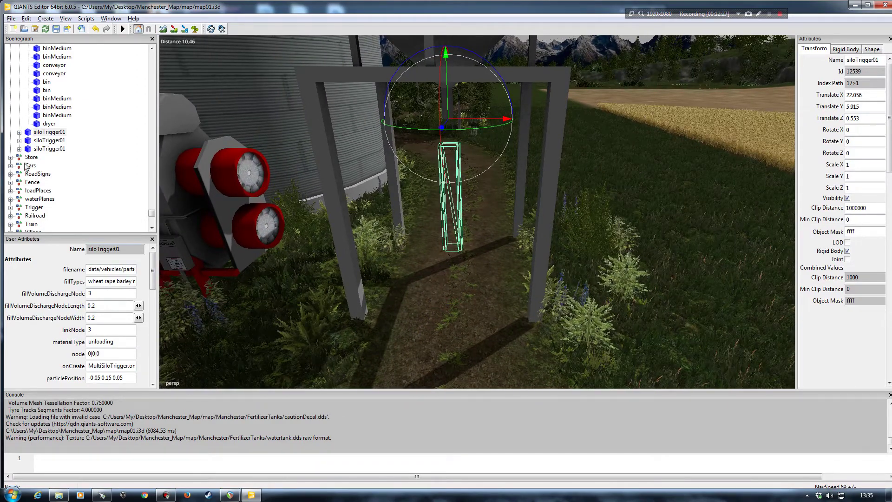
# Add sunflower as the first entry in the fillTypes of the first siloTrigger01
pyautogui.click(50, 133)
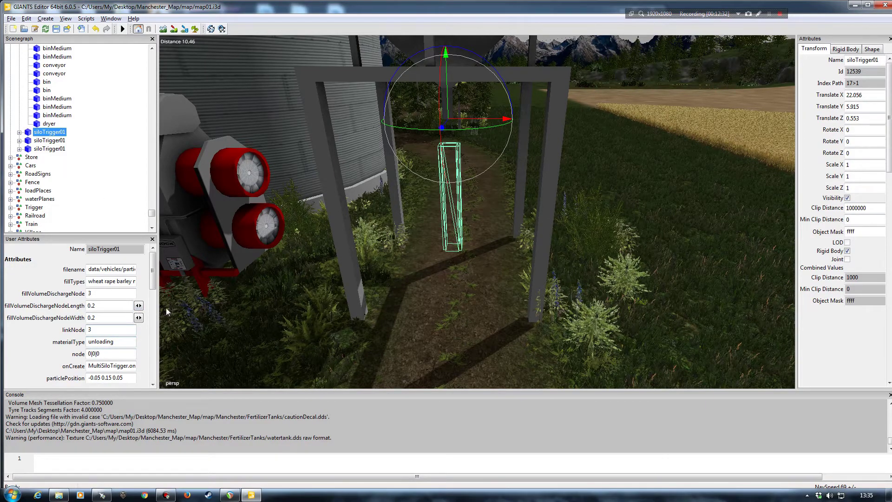
pyautogui.moveTo(158, 301); pyautogui.dragTo(192, 307)
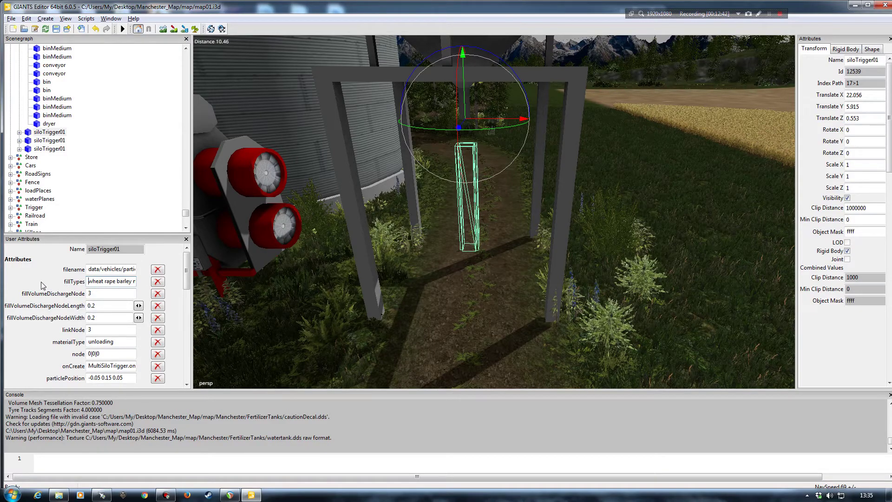
pyautogui.write('sunflower wheat ra')
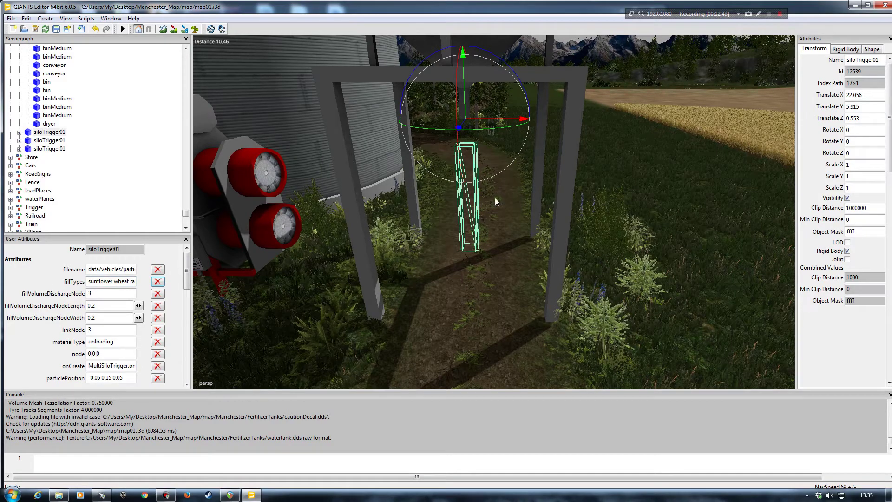
# Deselect the silo trigger and select the grainStationTrigger on the Co-op's unloading pit
pyautogui.keyDown('alt'); pyautogui.moveTo(409, 259); pyautogui.dragTo(328, 238); pyautogui.keyUp('alt')
pyautogui.scroll(-5, 328, 238)
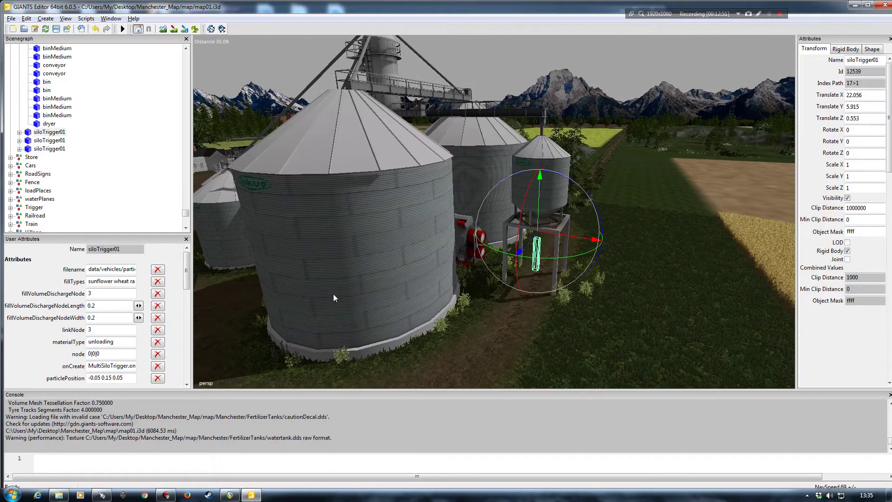
pyautogui.keyDown('alt'); pyautogui.moveTo(362, 288); pyautogui.dragTo(208, 268); pyautogui.keyUp('alt')
pyautogui.click(139, 189)
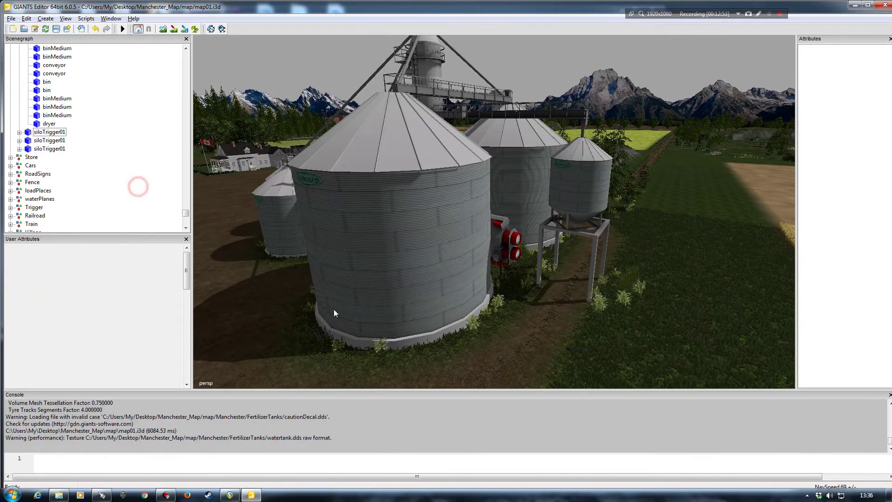
pyautogui.keyDown('alt'); pyautogui.moveTo(375, 286); pyautogui.dragTo(345, 296); pyautogui.keyUp('alt')
pyautogui.keyDown('alt'); pyautogui.moveTo(353, 294); pyautogui.dragTo(336, 292, button='right'); pyautogui.keyUp('alt')
pyautogui.keyDown('alt'); pyautogui.moveTo(336, 291); pyautogui.dragTo(364, 260); pyautogui.keyUp('alt')
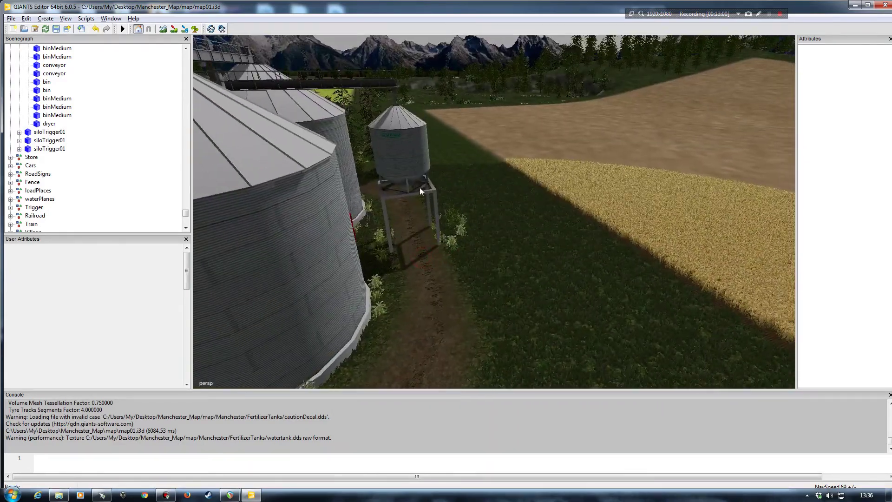
pyautogui.keyDown('alt'); pyautogui.moveTo(474, 271); pyautogui.dragTo(446, 261); pyautogui.keyUp('alt')
pyautogui.keyDown('alt'); pyautogui.moveTo(444, 260); pyautogui.dragTo(412, 267, button='right'); pyautogui.keyUp('alt')
pyautogui.keyDown('alt'); pyautogui.moveTo(422, 269); pyautogui.dragTo(300, 265); pyautogui.keyUp('alt')
pyautogui.keyDown('alt'); pyautogui.moveTo(358, 275); pyautogui.dragTo(421, 267); pyautogui.keyUp('alt')
pyautogui.keyDown('alt'); pyautogui.moveTo(428, 271); pyautogui.dragTo(393, 263); pyautogui.keyUp('alt')
pyautogui.keyDown('alt'); pyautogui.moveTo(393, 263); pyautogui.dragTo(419, 183, button='right'); pyautogui.keyUp('alt')
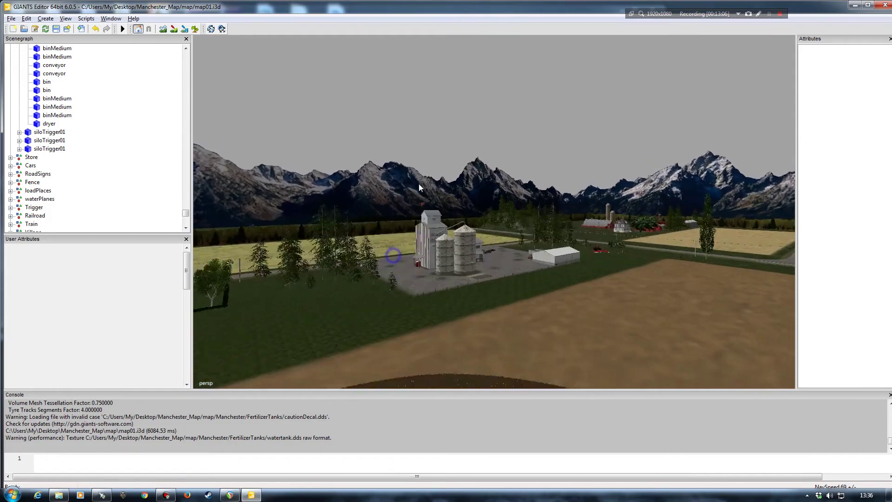
pyautogui.keyDown('alt'); pyautogui.moveTo(419, 183); pyautogui.dragTo(425, 253); pyautogui.keyUp('alt')
pyautogui.keyDown('alt'); pyautogui.moveTo(424, 253); pyautogui.dragTo(421, 215, button='right'); pyautogui.keyUp('alt')
pyautogui.keyDown('alt'); pyautogui.moveTo(408, 231); pyautogui.dragTo(390, 292); pyautogui.keyUp('alt')
pyautogui.keyDown('alt'); pyautogui.moveTo(391, 293); pyautogui.dragTo(374, 273, button='right'); pyautogui.keyUp('alt')
pyautogui.keyDown('alt'); pyautogui.moveTo(375, 276); pyautogui.dragTo(400, 266); pyautogui.keyUp('alt')
pyautogui.click(444, 239)
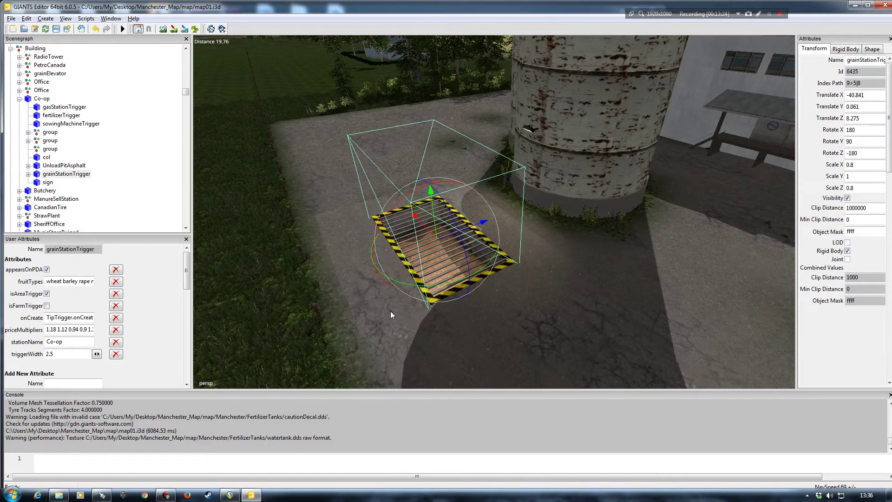
# Add sunflower as the first entry in the fruitTypes of the Co-op grainStationTrigger
pyautogui.click(48, 281)
pyautogui.write('sunflo')
pyautogui.write('wer wheat ba')
# Insert 2.2 as the first value in the Co-op trigger's priceMultipliers and select the pit trigger again
pyautogui.click(47, 328)
pyautogui.write('2.2')
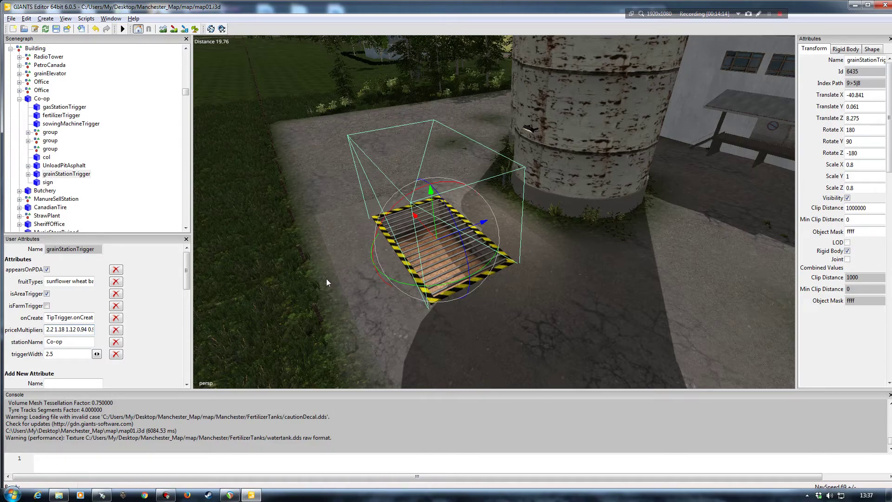
pyautogui.press('Tab')
pyautogui.click(277, 317)
pyautogui.moveTo(377, 272); pyautogui.dragTo(411, 287, button='right')
pyautogui.click(374, 234)
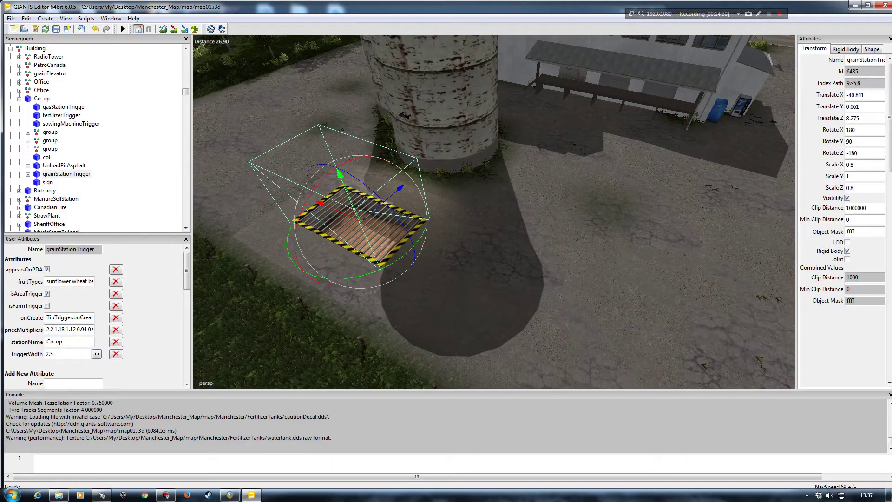
# Deselect the Co-op grainStationTrigger and return the view to the farm and its surrounding fields
pyautogui.click(164, 193)
pyautogui.moveTo(286, 292); pyautogui.dragTo(370, 279, button='right')
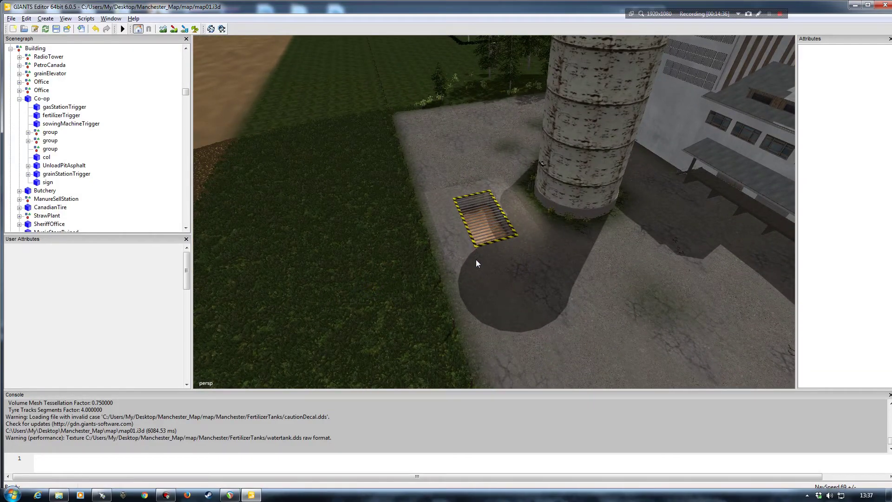
pyautogui.moveTo(493, 274); pyautogui.dragTo(440, 247, button='right')
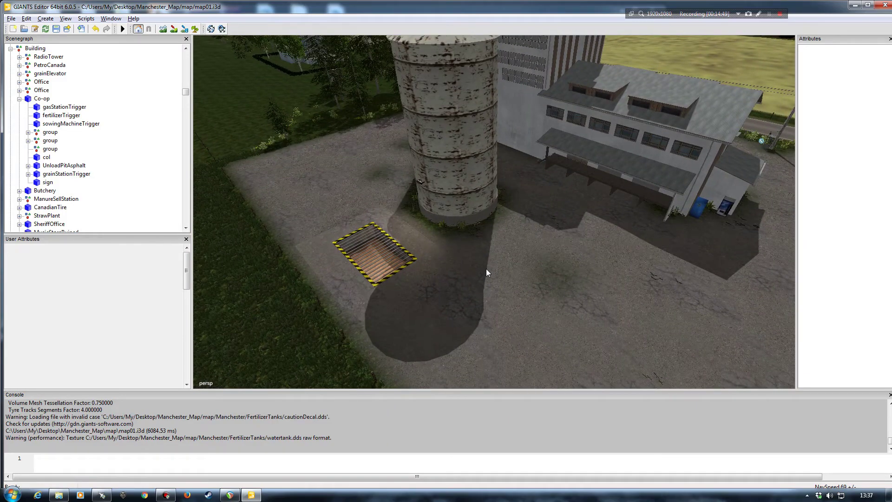
pyautogui.moveTo(534, 262)
pyautogui.mouseDown(button='right')
pyautogui.moveTo(487, 252)
pyautogui.moveTo(498, 279)
pyautogui.moveTo(508, 280)
pyautogui.moveTo(543, 271)
pyautogui.moveTo(438, 260)
pyautogui.moveTo(459, 274)
pyautogui.moveTo(468, 249)
pyautogui.moveTo(463, 289)
pyautogui.moveTo(503, 222)
pyautogui.moveTo(505, 192)
pyautogui.moveTo(511, 289)
pyautogui.moveTo(418, 255)
pyautogui.moveTo(464, 251)
pyautogui.moveTo(540, 270)
pyautogui.moveTo(465, 271)
pyautogui.moveTo(459, 171)
pyautogui.moveTo(508, 263)
pyautogui.moveTo(492, 241)
pyautogui.moveTo(472, 244)
pyautogui.moveTo(490, 250)
pyautogui.moveTo(453, 240)
pyautogui.moveTo(401, 197)
pyautogui.moveTo(432, 215)
pyautogui.moveTo(495, 216)
pyautogui.moveTo(474, 210)
pyautogui.moveTo(467, 219)
pyautogui.moveTo(427, 220)
pyautogui.moveTo(428, 262)
pyautogui.moveTo(398, 268)
pyautogui.moveTo(400, 243)
pyautogui.moveTo(380, 235)
pyautogui.moveTo(484, 200)
pyautogui.moveTo(458, 199)
pyautogui.moveTo(501, 214)
pyautogui.moveTo(467, 218)
pyautogui.moveTo(512, 214)
pyautogui.moveTo(530, 234)
pyautogui.moveTo(536, 217)
pyautogui.moveTo(559, 222)
pyautogui.mouseUp(button='right')
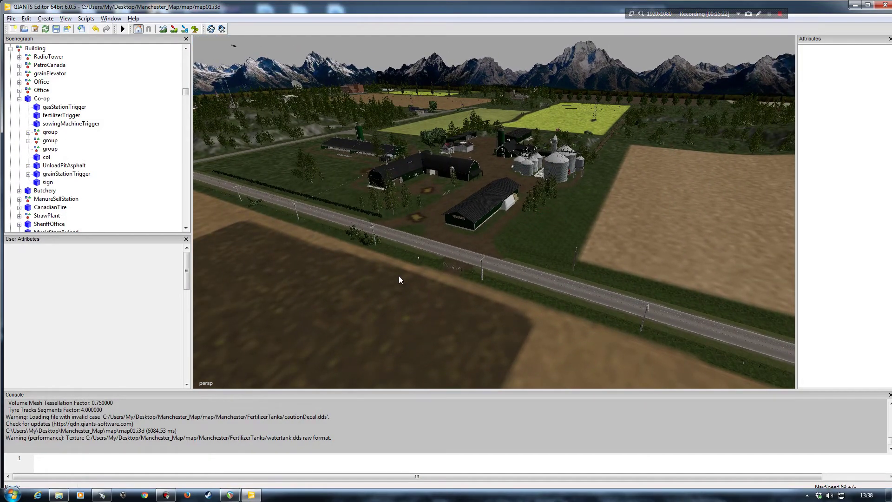
pyautogui.moveTo(412, 272); pyautogui.dragTo(424, 271, button='right')
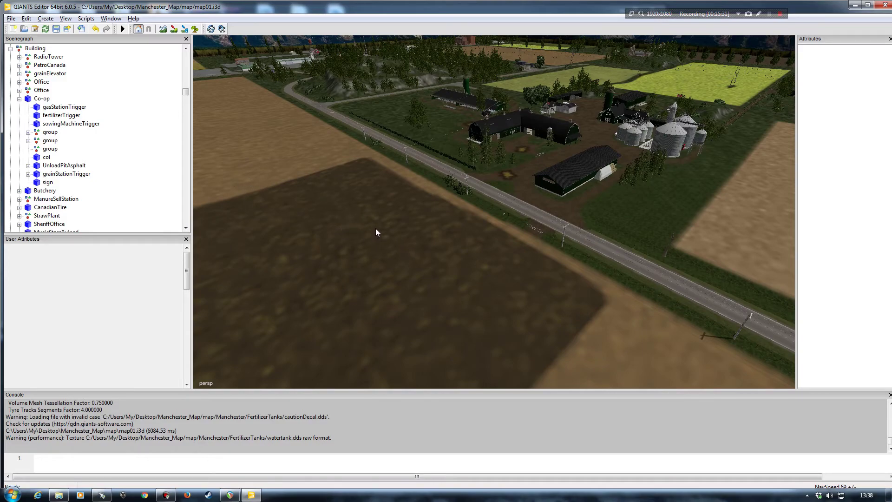
pyautogui.moveTo(356, 239); pyautogui.dragTo(398, 241, button='right')
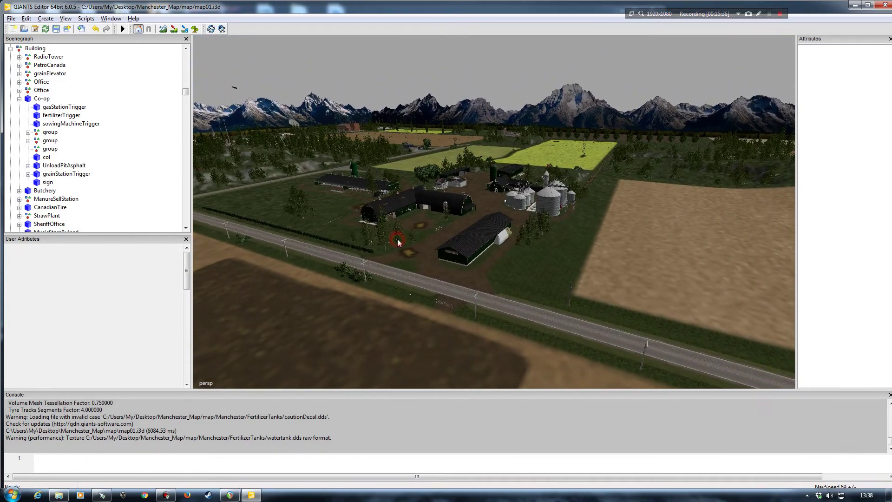
pyautogui.moveTo(316, 227); pyautogui.dragTo(396, 253, button='right')
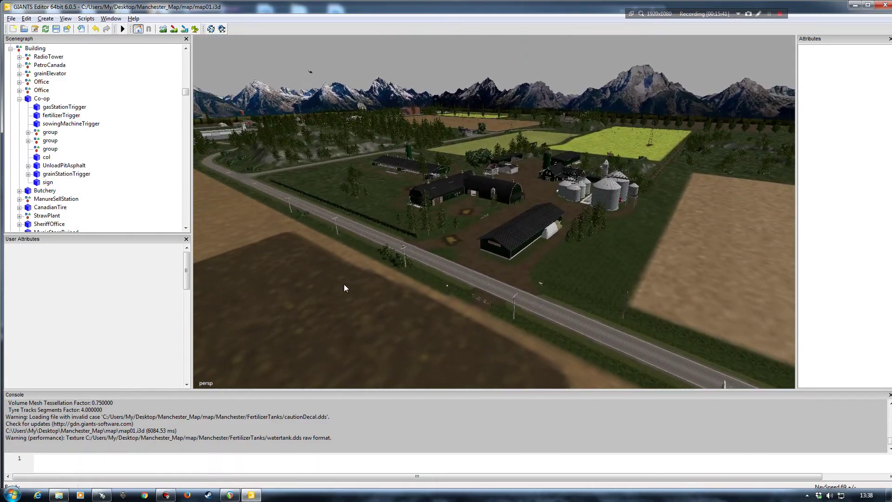
# Collapse the expanded Co-op, Building, Siloplex_AllInOne and Farm groups in the scene hierarchy
pyautogui.click(19, 98)
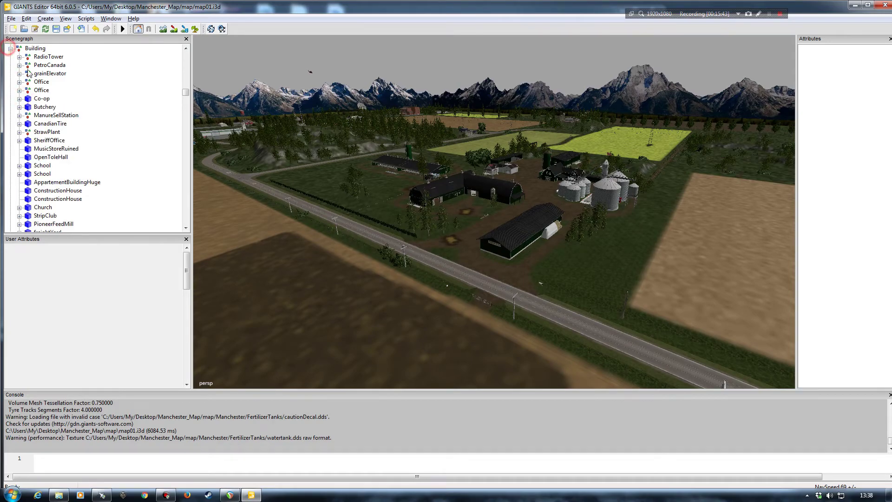
pyautogui.click(11, 49)
pyautogui.click(10, 91)
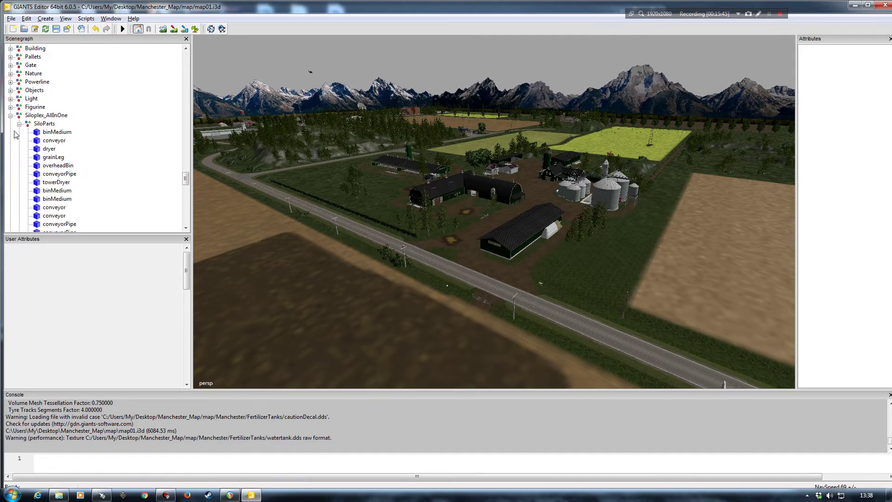
pyautogui.click(18, 123)
pyautogui.click(11, 116)
pyautogui.moveTo(184, 192); pyautogui.dragTo(185, 60)
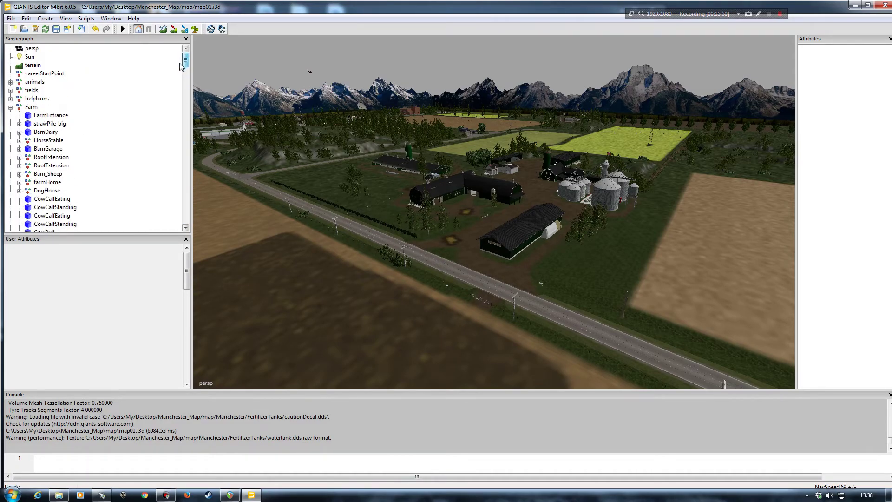
pyautogui.click(10, 106)
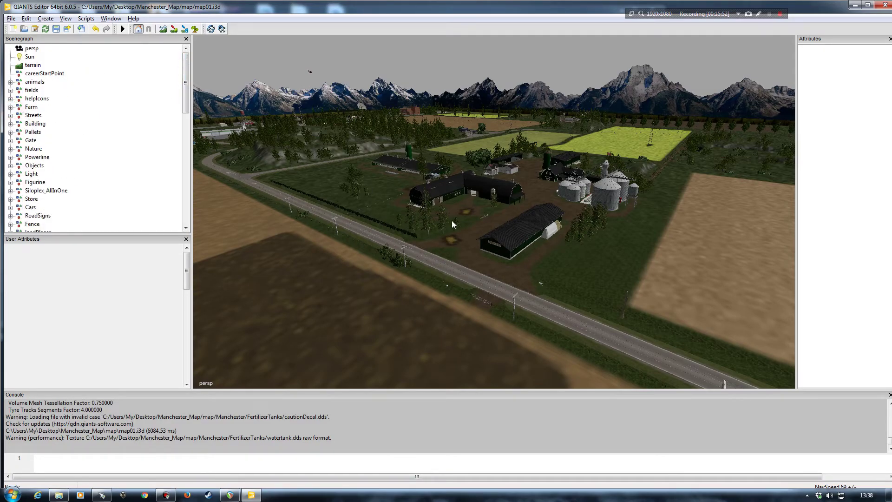
# Import sunflower.i3d from the Manchester_Map/map/multifruit/fillplane_sunflower folder with nothing selected in the scene
pyautogui.moveTo(432, 215); pyautogui.dragTo(445, 214, button='right')
pyautogui.click(116, 138)
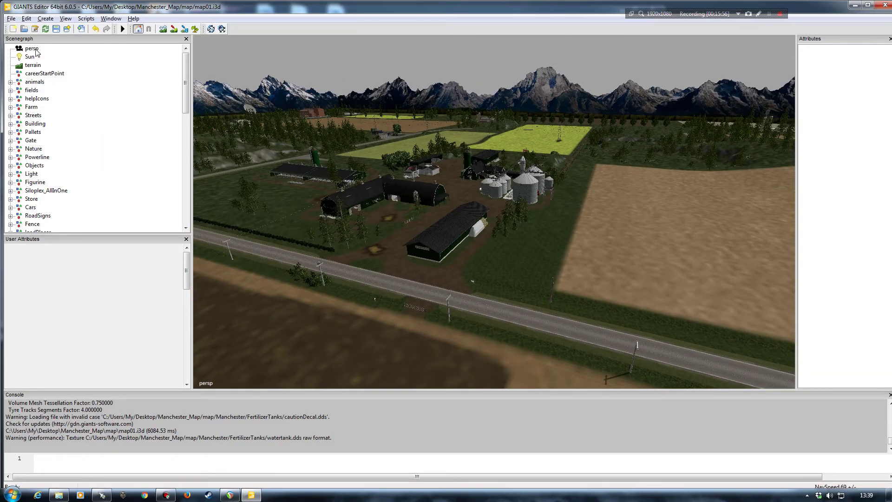
pyautogui.click(11, 18)
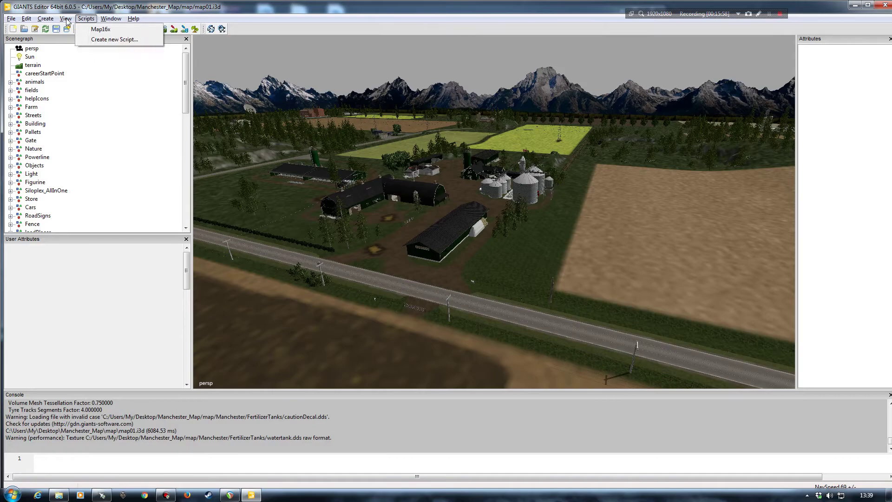
pyautogui.moveTo(11, 19)
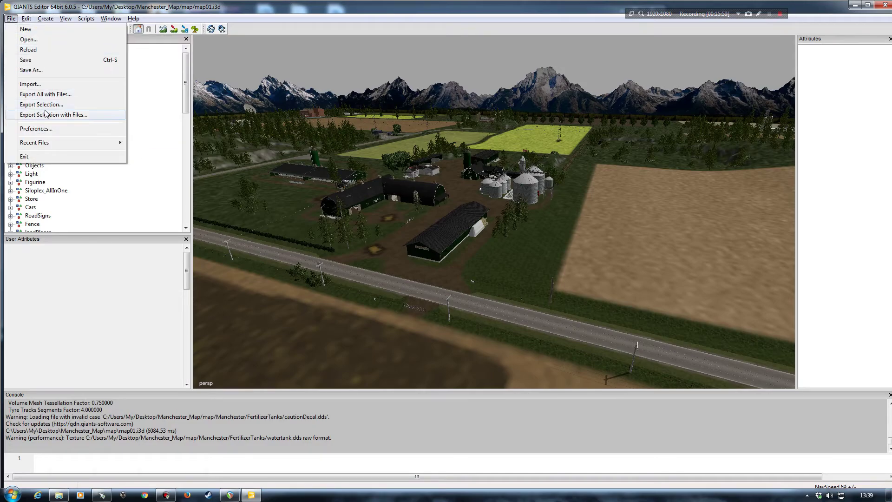
pyautogui.click(27, 85)
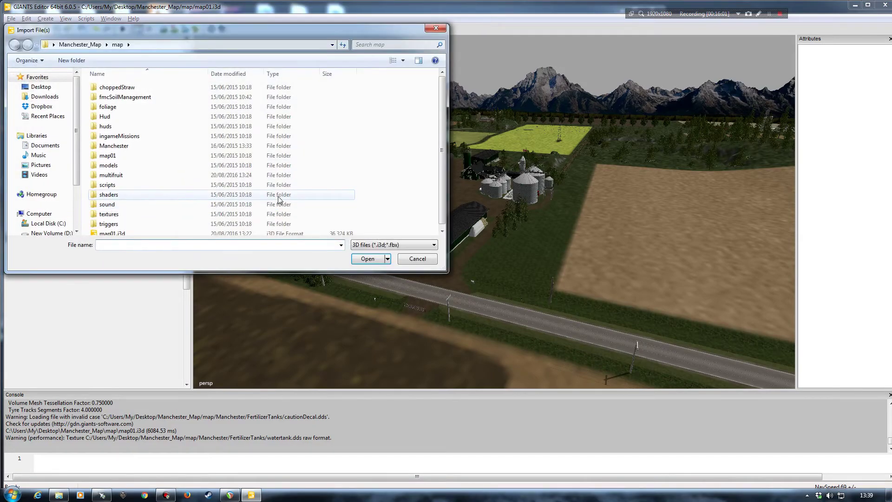
pyautogui.click(41, 87)
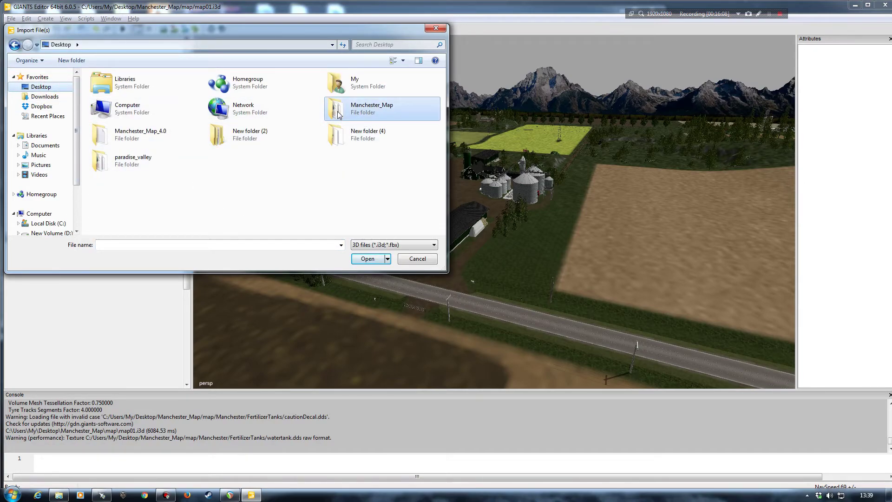
pyautogui.doubleClick(338, 114)
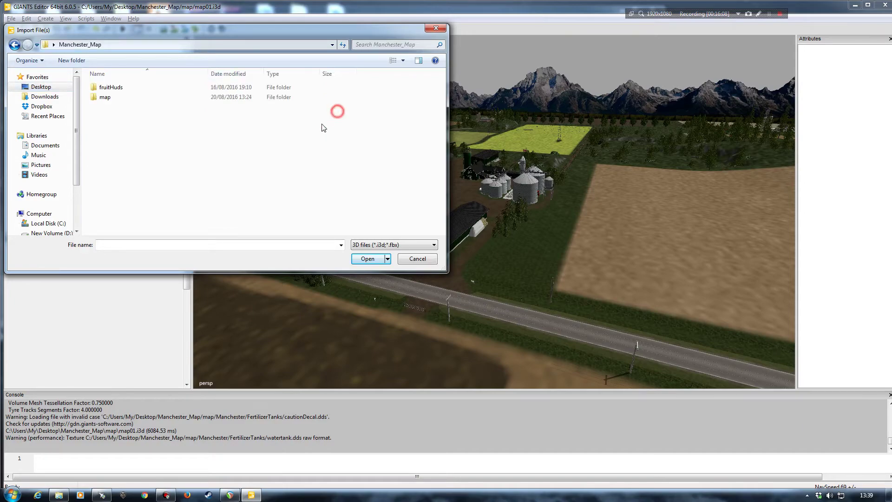
pyautogui.doubleClick(116, 99)
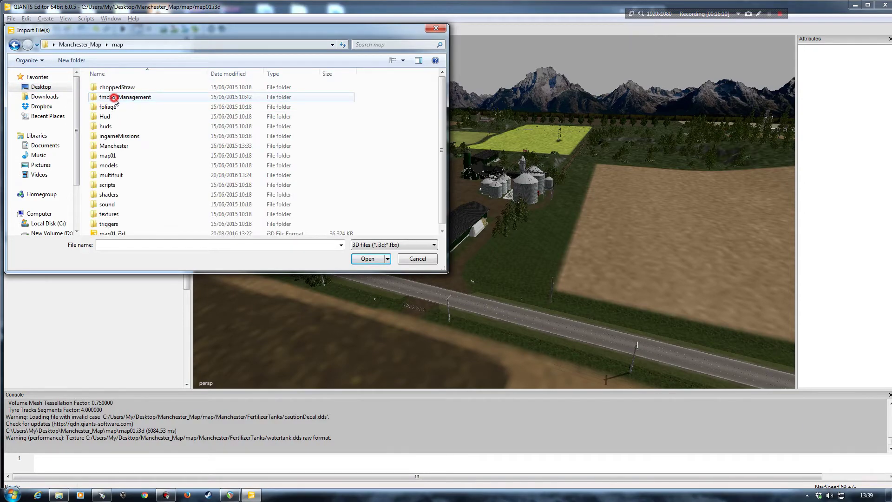
pyautogui.doubleClick(112, 175)
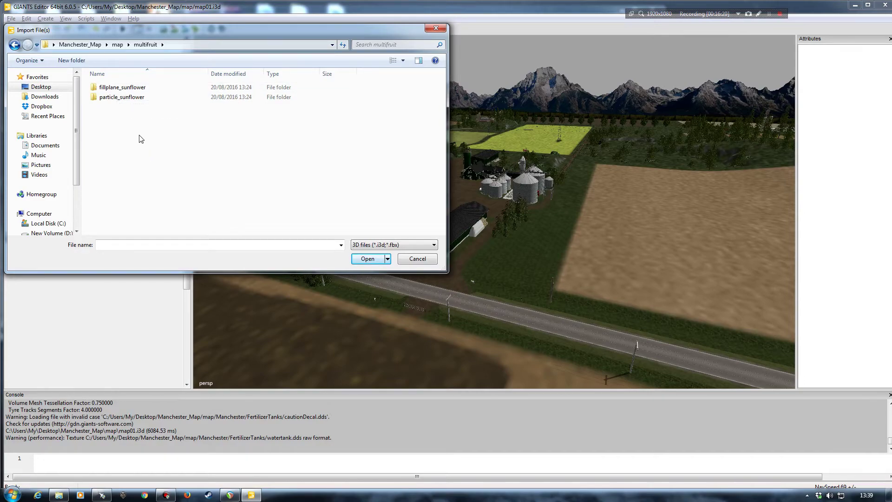
pyautogui.doubleClick(106, 88)
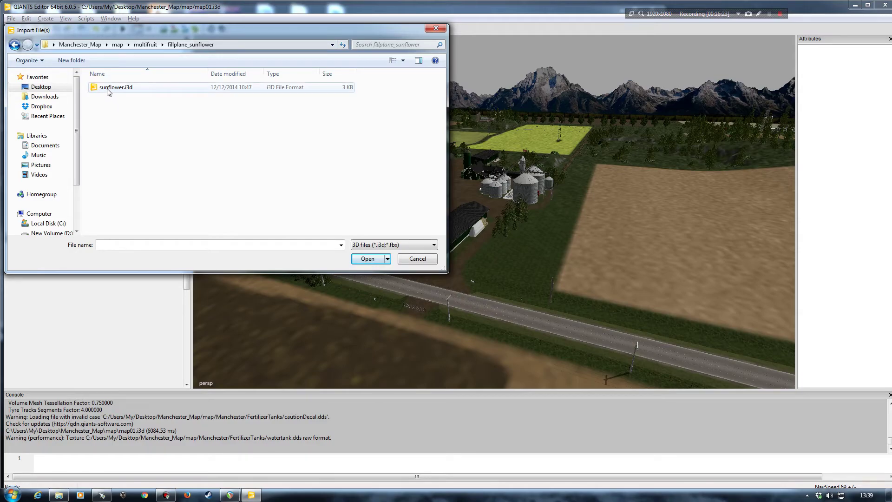
pyautogui.click(112, 88)
pyautogui.doubleClick(112, 88)
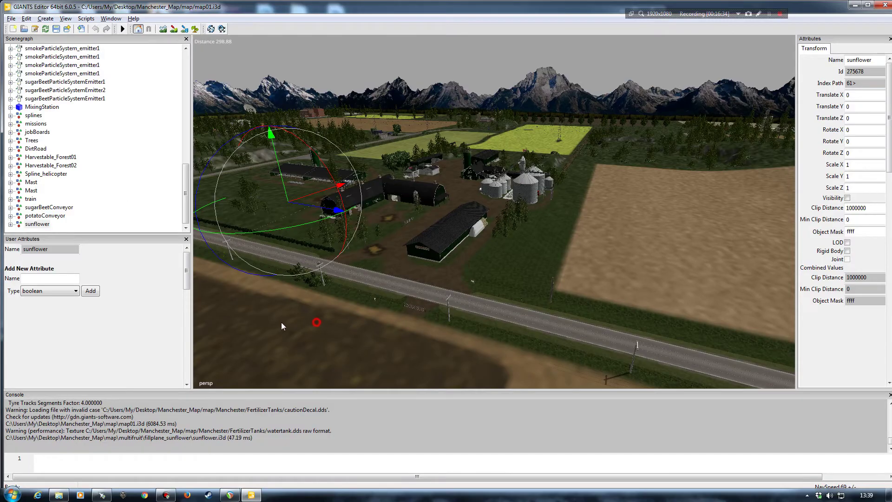
pyautogui.keyDown('alt'); pyautogui.moveTo(297, 322); pyautogui.dragTo(260, 310); pyautogui.keyUp('alt')
pyautogui.keyDown('alt'); pyautogui.moveTo(259, 310); pyautogui.dragTo(318, 206, button='right'); pyautogui.keyUp('alt')
pyautogui.keyDown('alt'); pyautogui.moveTo(319, 210); pyautogui.dragTo(289, 277); pyautogui.keyUp('alt')
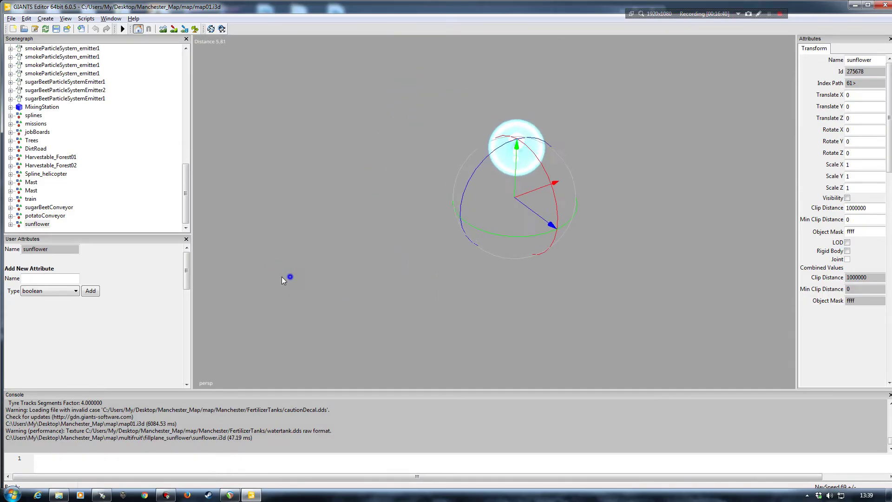
pyautogui.keyDown('alt'); pyautogui.moveTo(290, 277); pyautogui.dragTo(246, 274, button='right'); pyautogui.keyUp('alt')
pyautogui.keyDown('alt'); pyautogui.moveTo(247, 274); pyautogui.dragTo(313, 334); pyautogui.keyUp('alt')
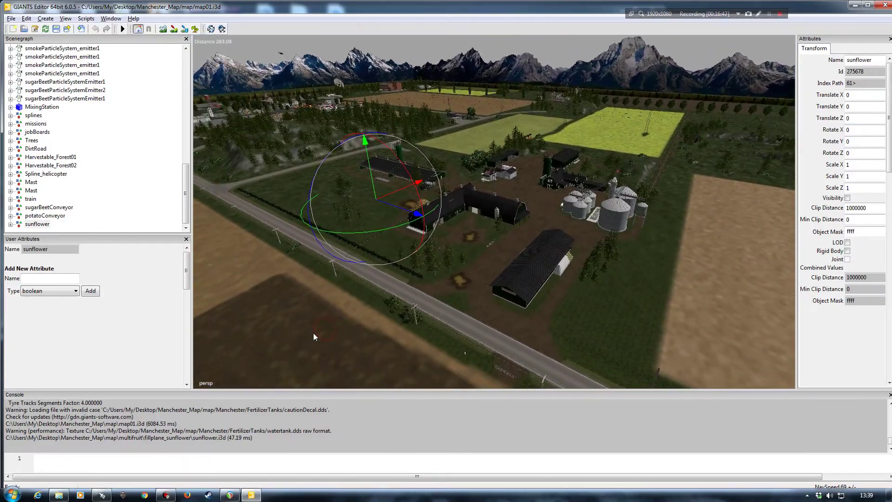
# Deselect the sunflower group, import sunflower_particles.i3d from the multifruit/particle_sunflower folder, and clear the selection
pyautogui.click(156, 205)
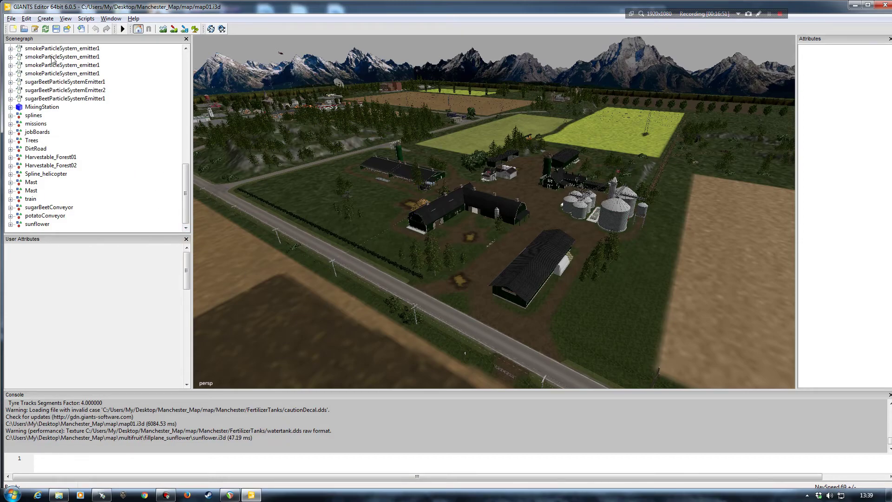
pyautogui.click(11, 19)
pyautogui.click(29, 84)
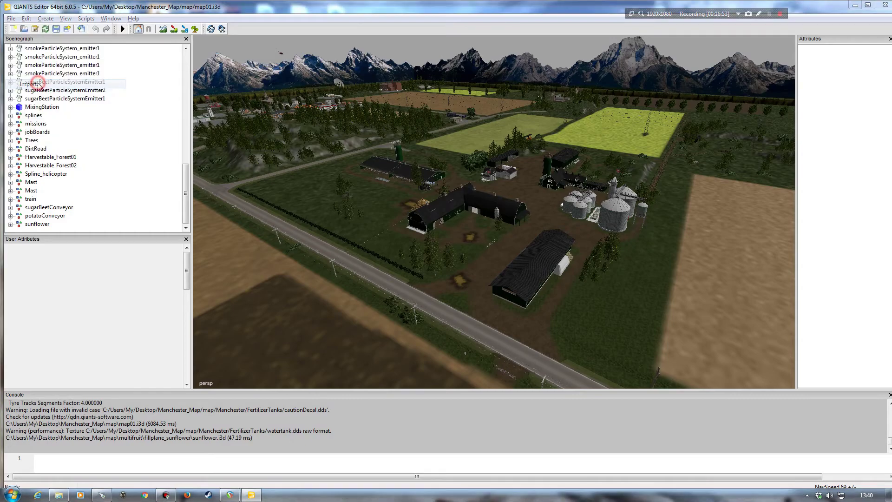
pyautogui.click(146, 44)
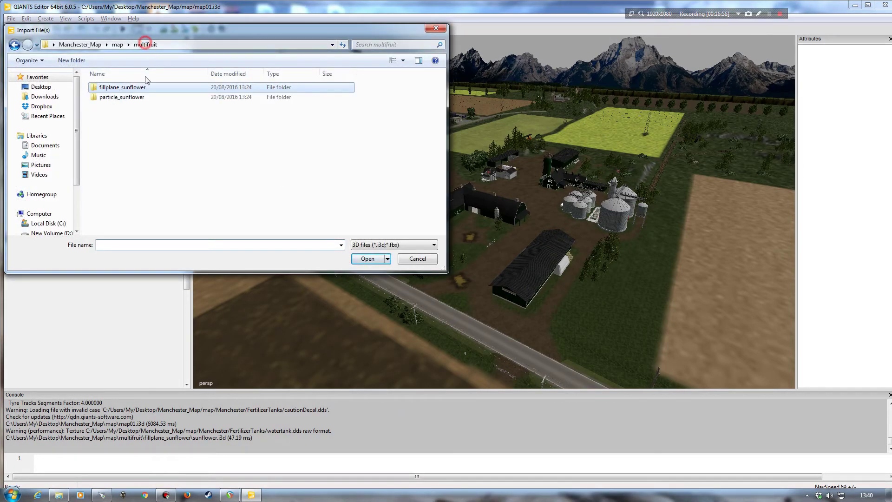
pyautogui.doubleClick(122, 98)
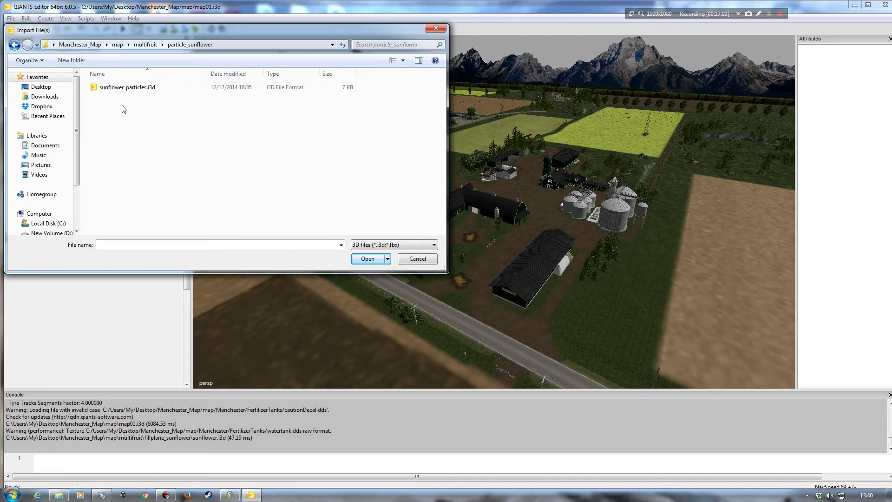
pyautogui.doubleClick(120, 88)
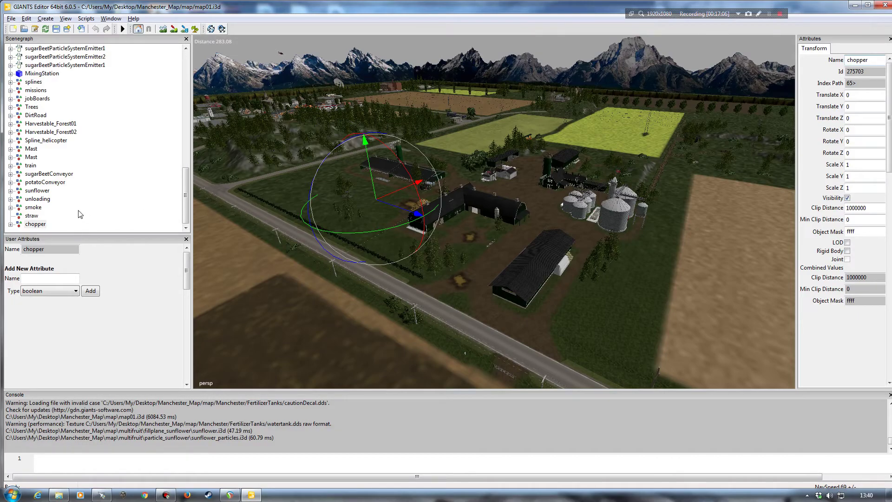
pyautogui.click(114, 203)
pyautogui.moveTo(309, 277); pyautogui.dragTo(496, 213, button='right')
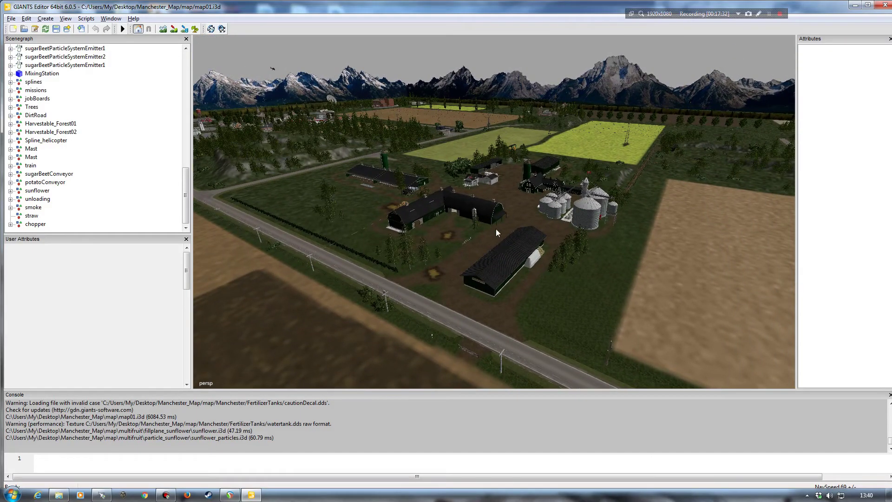
pyautogui.moveTo(480, 253)
pyautogui.keyDown('alt'); pyautogui.mouseDown()
pyautogui.moveTo(497, 268)
pyautogui.moveTo(445, 262)
pyautogui.moveTo(463, 251)
pyautogui.moveTo(495, 257)
pyautogui.moveTo(482, 266)
pyautogui.moveTo(481, 235)
pyautogui.moveTo(398, 288)
pyautogui.moveTo(425, 265)
pyautogui.moveTo(468, 258)
pyautogui.moveTo(442, 259)
pyautogui.moveTo(428, 245)
pyautogui.moveTo(467, 264)
pyautogui.moveTo(463, 245)
pyautogui.moveTo(485, 253)
pyautogui.mouseUp(); pyautogui.keyUp('alt')
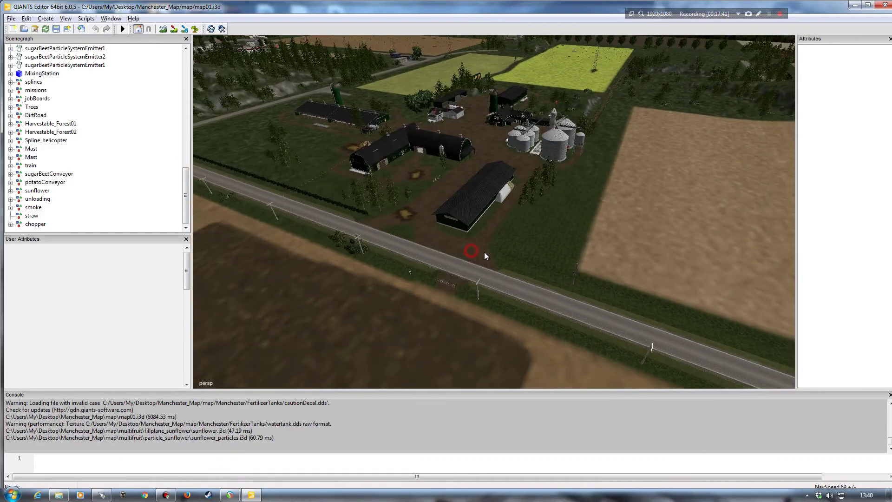
pyautogui.keyDown('alt'); pyautogui.moveTo(431, 265); pyautogui.dragTo(455, 281); pyautogui.keyUp('alt')
pyautogui.keyDown('alt'); pyautogui.moveTo(455, 282); pyautogui.dragTo(391, 245, button='right'); pyautogui.keyUp('alt')
pyautogui.keyDown('alt'); pyautogui.moveTo(391, 245); pyautogui.dragTo(481, 241); pyautogui.keyUp('alt')
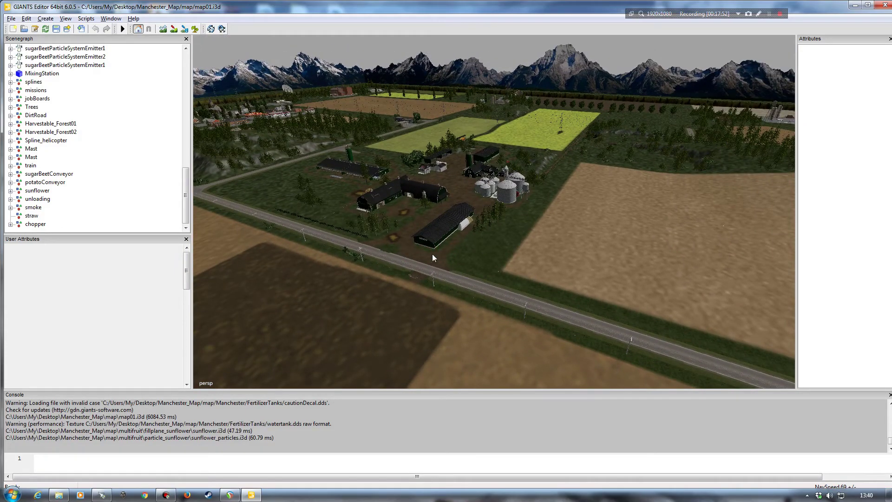
pyautogui.keyDown('alt'); pyautogui.moveTo(401, 272); pyautogui.dragTo(671, 242); pyautogui.keyUp('alt')
pyautogui.keyDown('alt'); pyautogui.moveTo(551, 261); pyautogui.dragTo(591, 185); pyautogui.keyUp('alt')
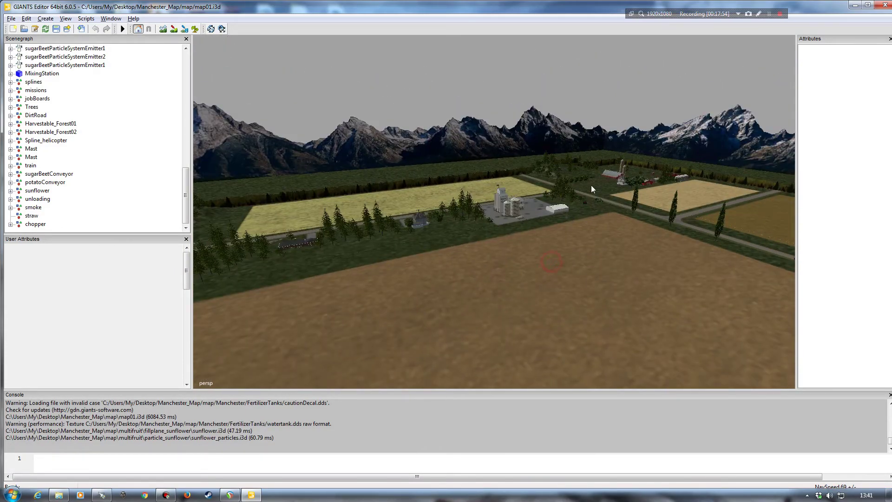
pyautogui.keyDown('alt'); pyautogui.moveTo(502, 274); pyautogui.dragTo(432, 278); pyautogui.keyUp('alt')
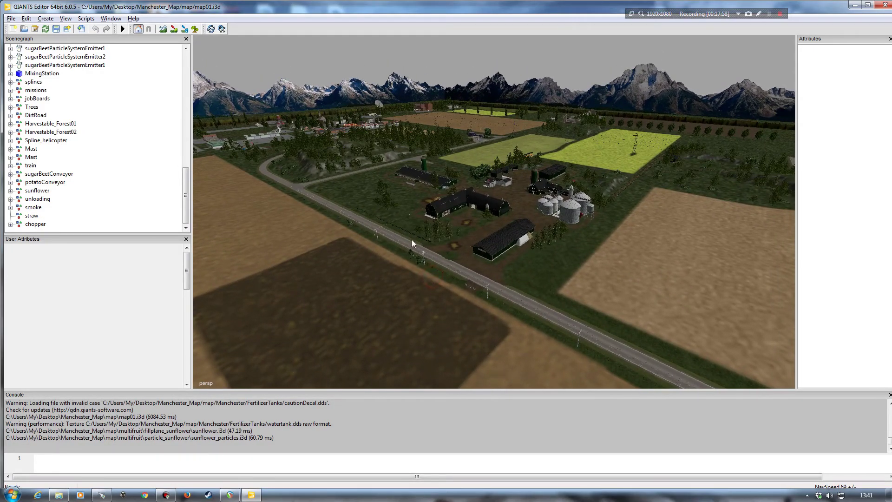
pyautogui.keyDown('alt'); pyautogui.moveTo(411, 240); pyautogui.dragTo(242, 260); pyautogui.keyUp('alt')
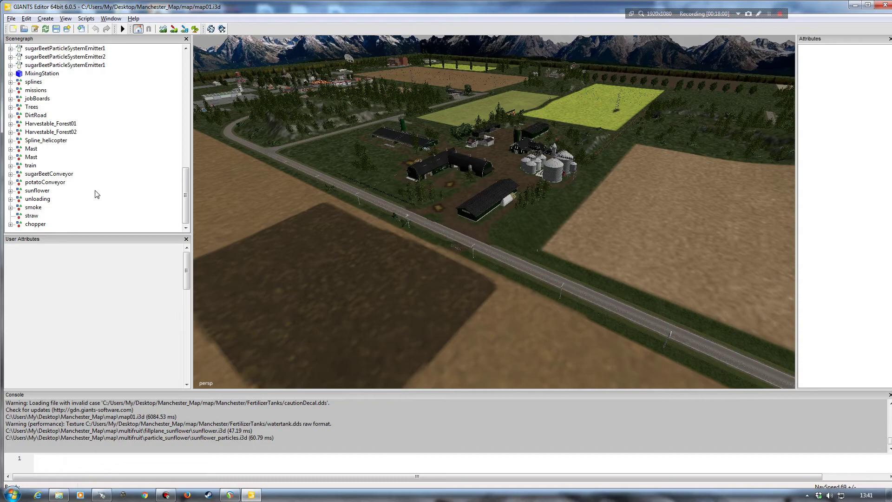
pyautogui.keyDown('alt'); pyautogui.moveTo(444, 241); pyautogui.dragTo(422, 231); pyautogui.keyUp('alt')
pyautogui.keyDown('alt'); pyautogui.moveTo(421, 231); pyautogui.dragTo(409, 213, button='right'); pyautogui.keyUp('alt')
pyautogui.keyDown('alt'); pyautogui.moveTo(409, 213); pyautogui.dragTo(421, 227); pyautogui.keyUp('alt')
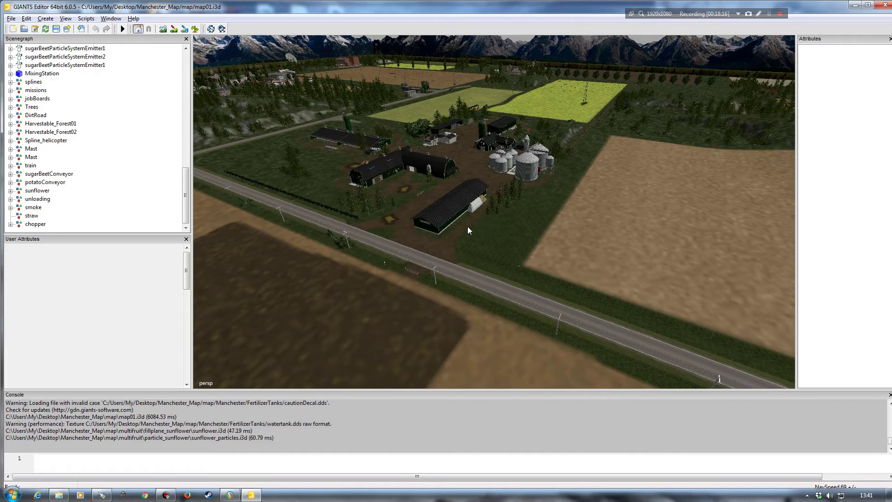
pyautogui.moveTo(415, 268); pyautogui.dragTo(382, 278, button='right')
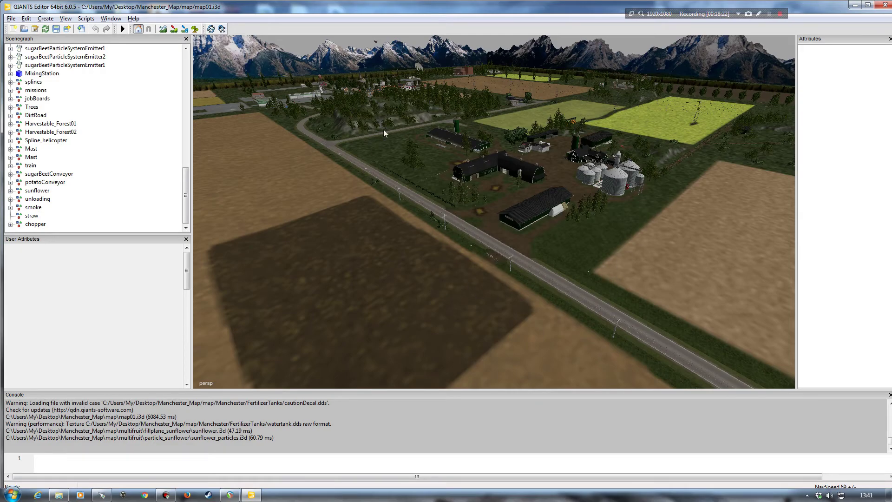
pyautogui.moveTo(386, 268); pyautogui.dragTo(421, 256, button='right')
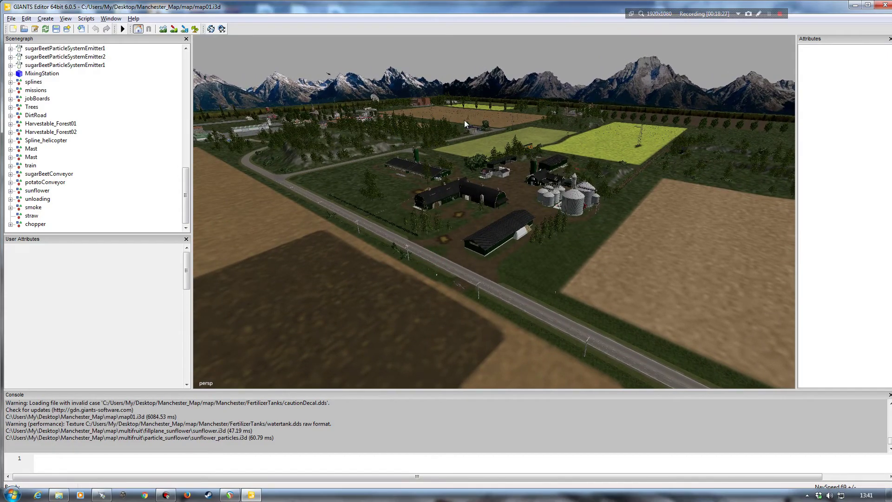
pyautogui.moveTo(448, 231)
pyautogui.keyDown('alt'); pyautogui.mouseDown()
pyautogui.moveTo(434, 241)
pyautogui.moveTo(441, 246)
pyautogui.mouseUp(); pyautogui.keyUp('alt')
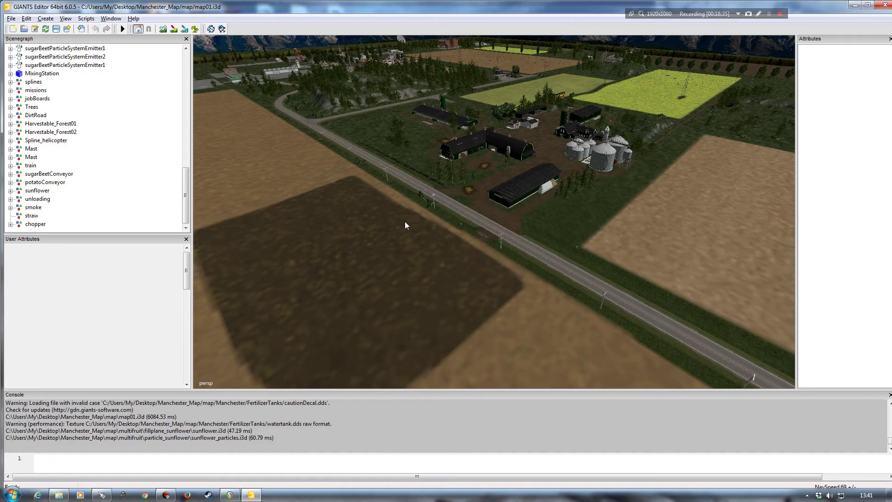
pyautogui.moveTo(489, 233)
pyautogui.keyDown('alt'); pyautogui.mouseDown()
pyautogui.moveTo(442, 202)
pyautogui.moveTo(498, 205)
pyautogui.moveTo(490, 225)
pyautogui.moveTo(482, 211)
pyautogui.moveTo(473, 226)
pyautogui.moveTo(549, 219)
pyautogui.moveTo(481, 220)
pyautogui.moveTo(491, 221)
pyautogui.moveTo(483, 237)
pyautogui.mouseUp(); pyautogui.keyUp('alt')
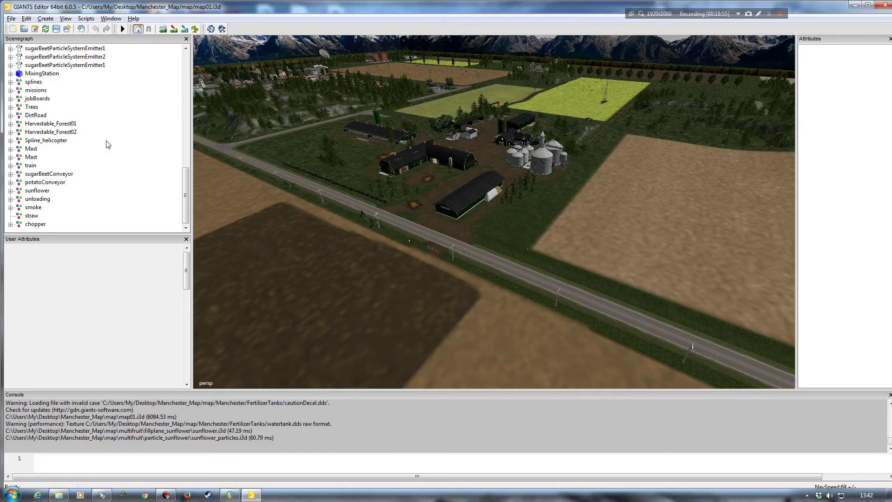
pyautogui.moveTo(505, 246); pyautogui.dragTo(499, 228, button='right')
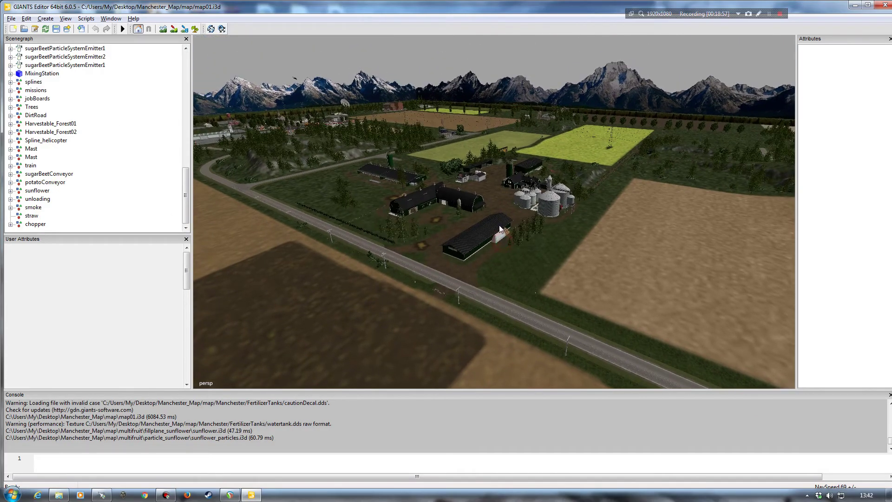
pyautogui.moveTo(446, 263); pyautogui.dragTo(456, 264, button='right')
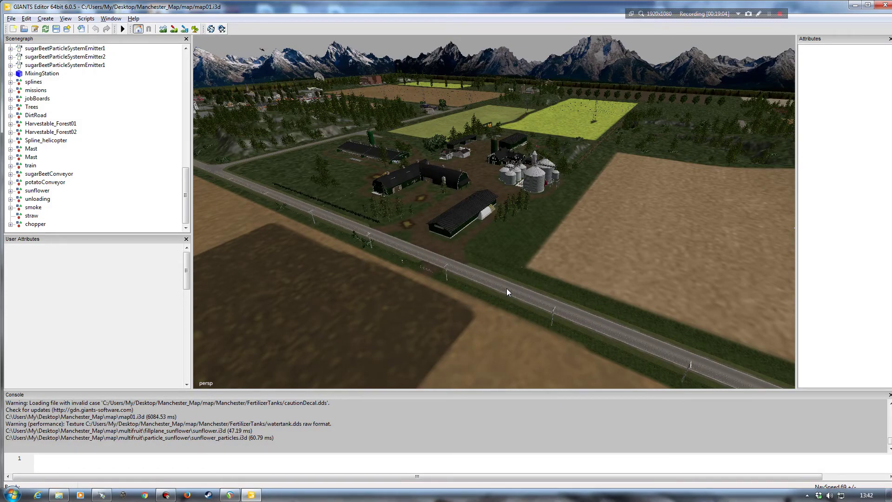
pyautogui.moveTo(460, 255); pyautogui.dragTo(508, 252, button='right')
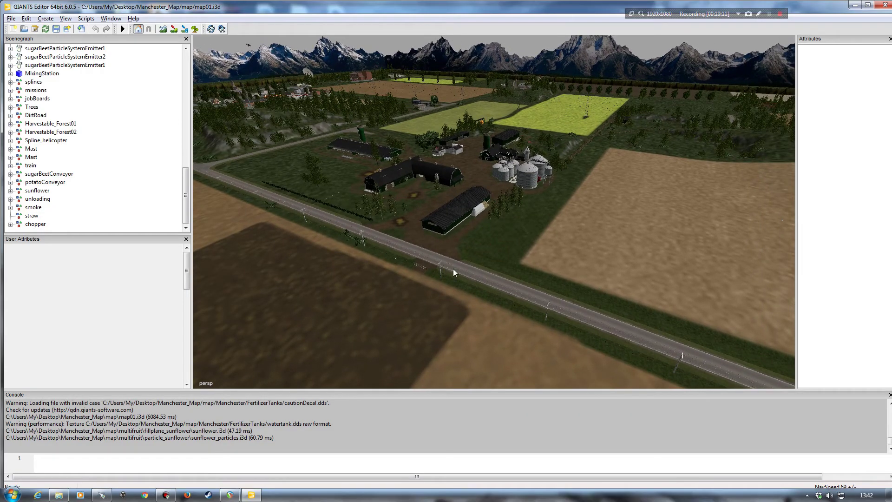
pyautogui.moveTo(498, 269); pyautogui.dragTo(478, 233, button='right')
pyautogui.keyDown('alt'); pyautogui.moveTo(479, 234); pyautogui.dragTo(466, 199); pyautogui.keyUp('alt')
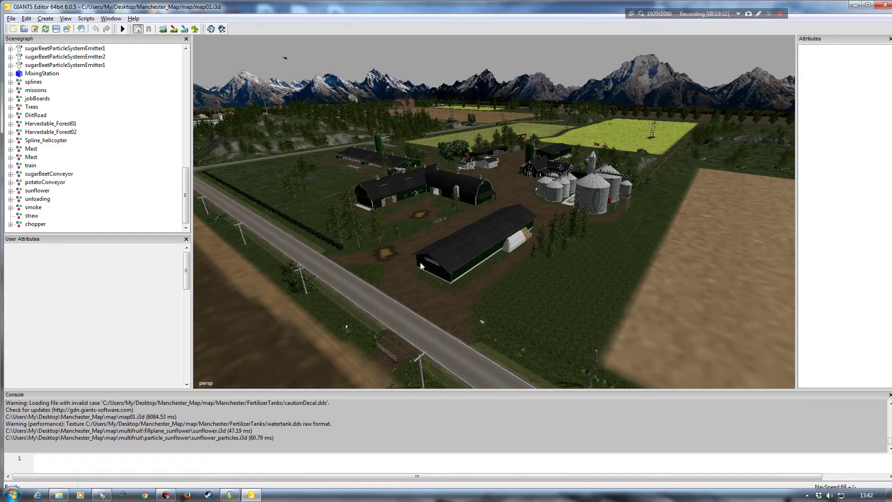
pyautogui.moveTo(522, 271)
pyautogui.keyDown('alt'); pyautogui.mouseDown()
pyautogui.moveTo(491, 267)
pyautogui.moveTo(534, 275)
pyautogui.mouseUp(); pyautogui.keyUp('alt')
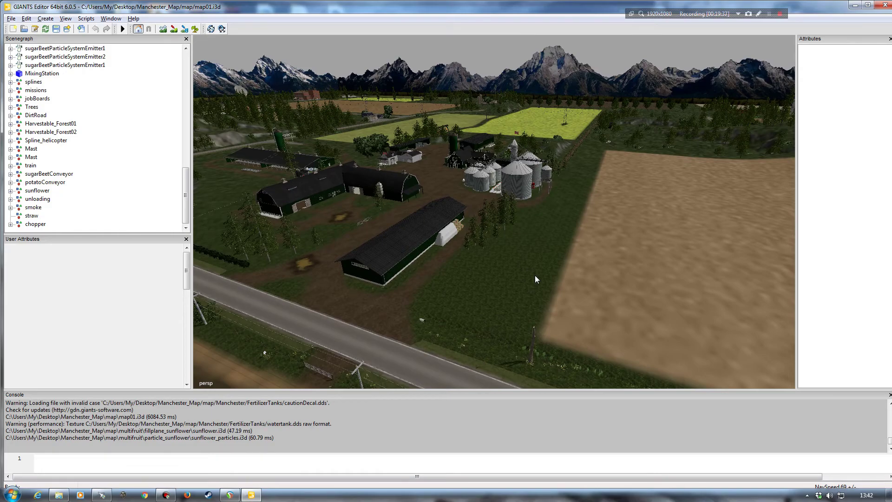
pyautogui.keyDown('alt'); pyautogui.moveTo(534, 275); pyautogui.dragTo(492, 277); pyautogui.keyUp('alt')
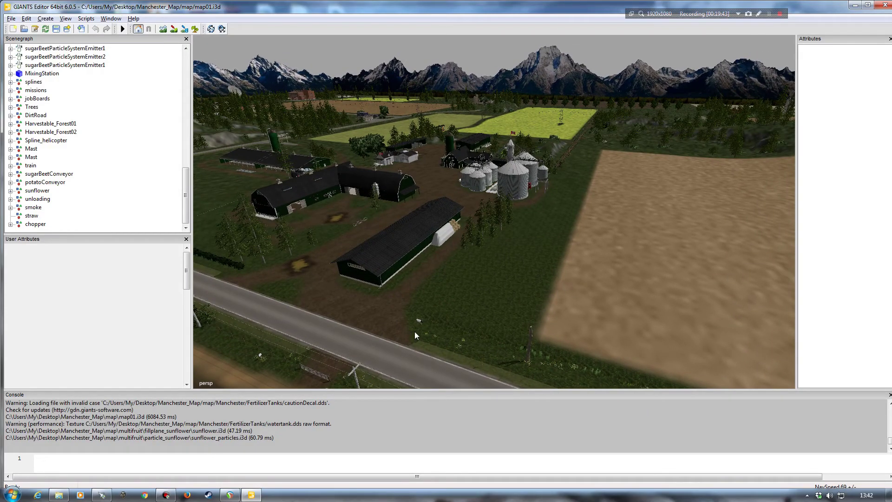
# Open the FarmingSimulator2015 mods folder under Documents/My Games, review the mod archives the map needs, and close the folder window
pyautogui.click(60, 495)
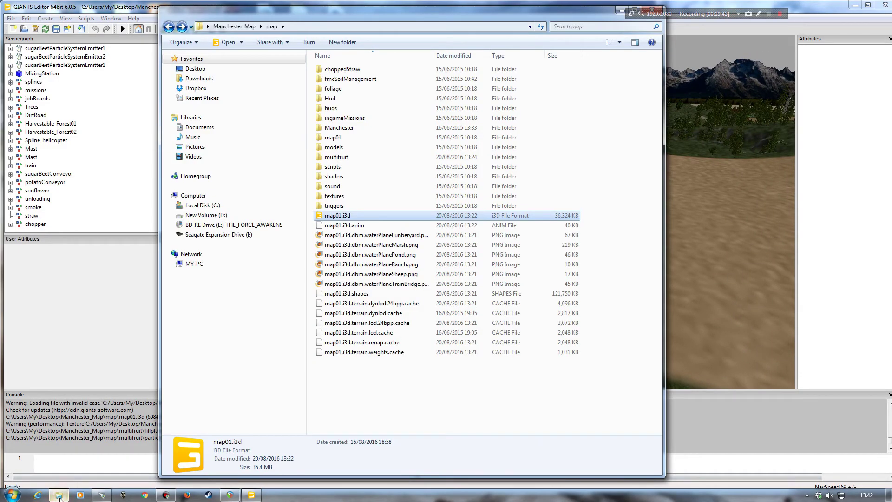
pyautogui.click(59, 495)
pyautogui.click(11, 495)
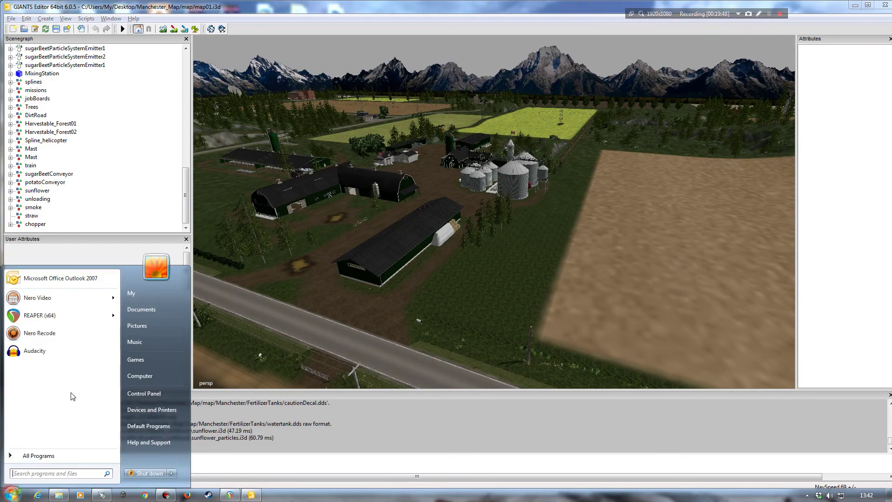
pyautogui.click(144, 311)
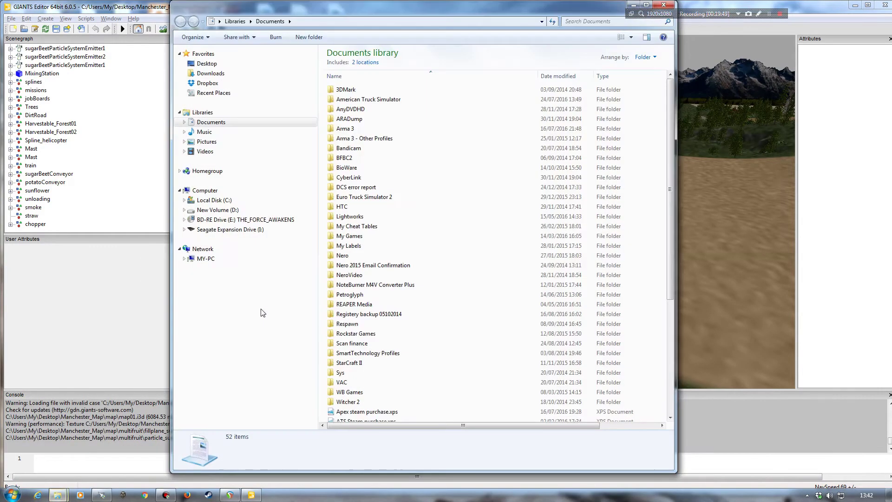
pyautogui.doubleClick(357, 236)
pyautogui.doubleClick(364, 138)
pyautogui.doubleClick(350, 89)
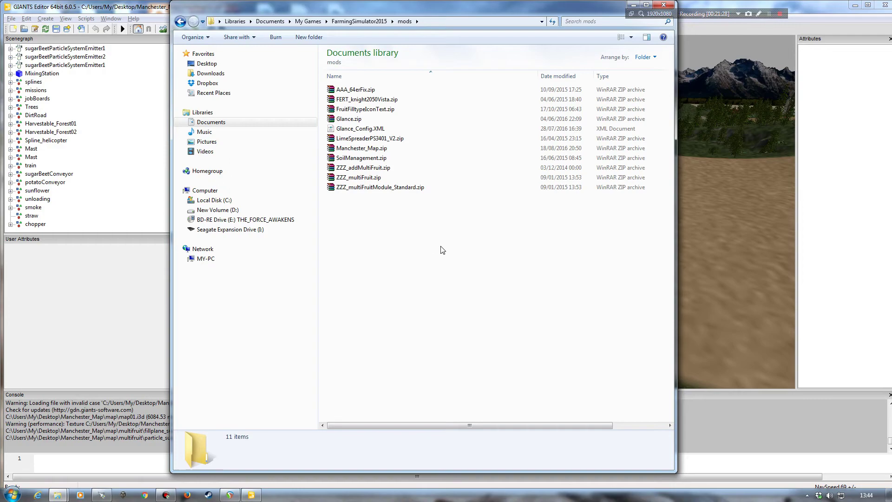
pyautogui.moveTo(485, 13); pyautogui.dragTo(388, 13)
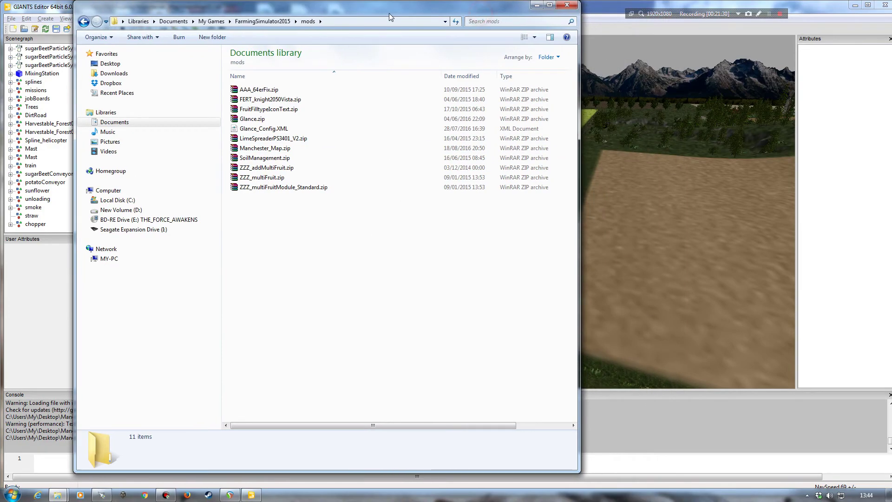
pyautogui.click(566, 4)
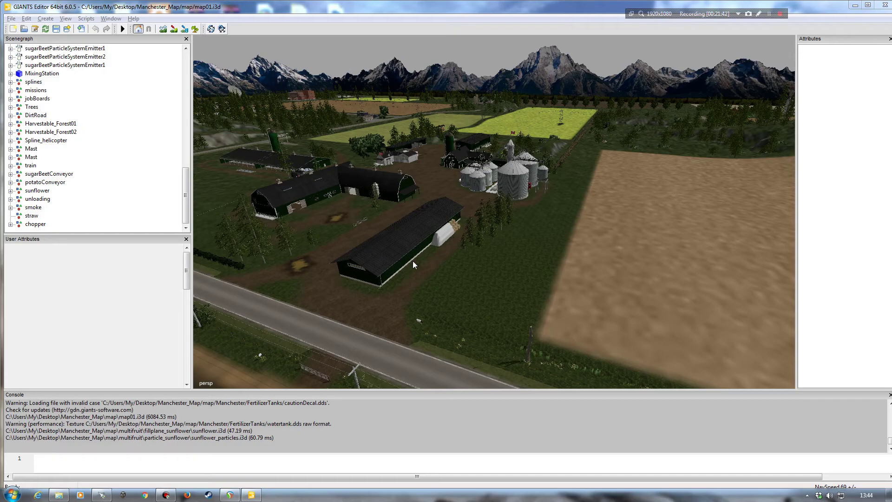
pyautogui.keyDown('alt'); pyautogui.moveTo(413, 261); pyautogui.dragTo(445, 239); pyautogui.keyUp('alt')
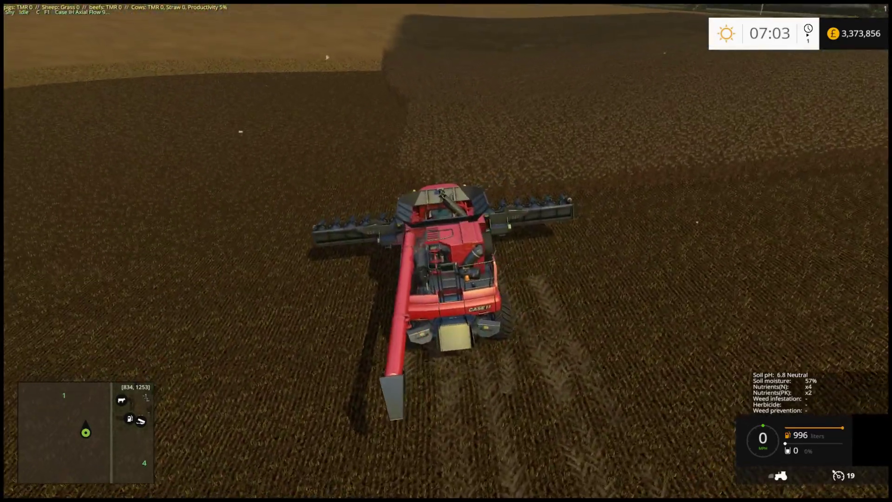
# Switch to Farming Simulator 15, operate the Case IH combine on the test field and unload its sunflowers into the tractor's trailer
pyautogui.press('e')
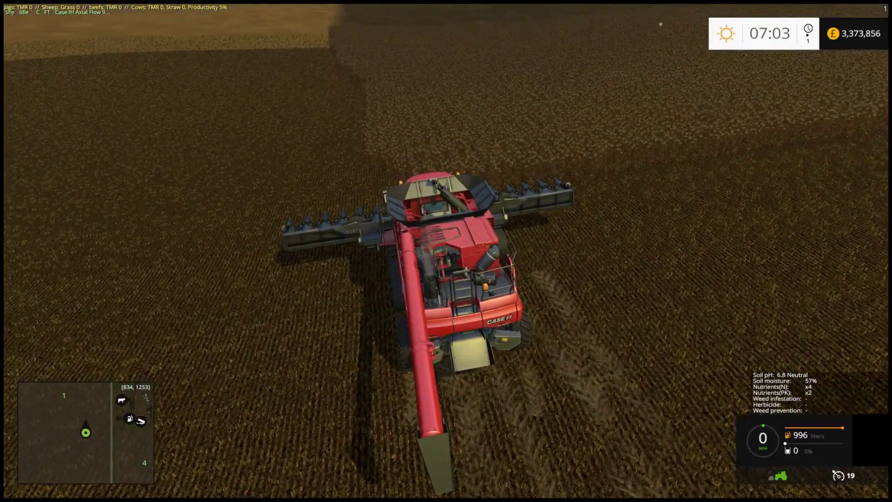
pyautogui.press('w')
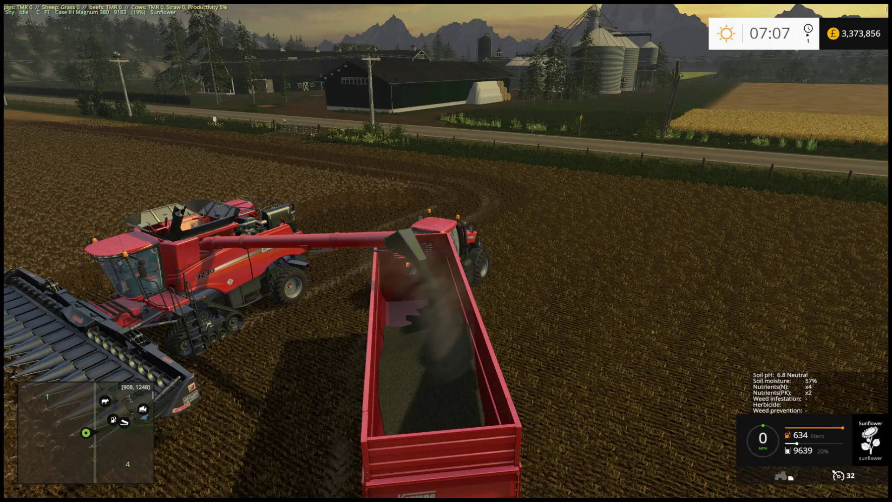
pyautogui.press('w')
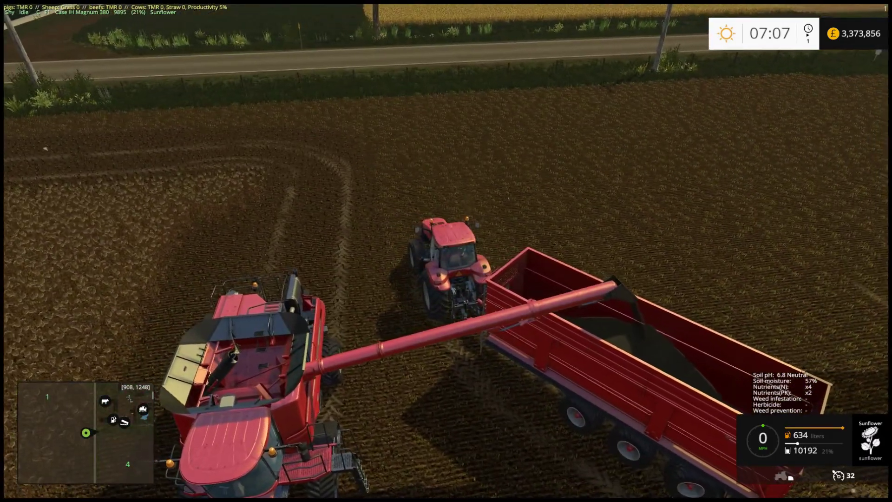
# Drive the sunflower trailer from the field to the grate between the farm silos and tip the load there
pyautogui.press('w')
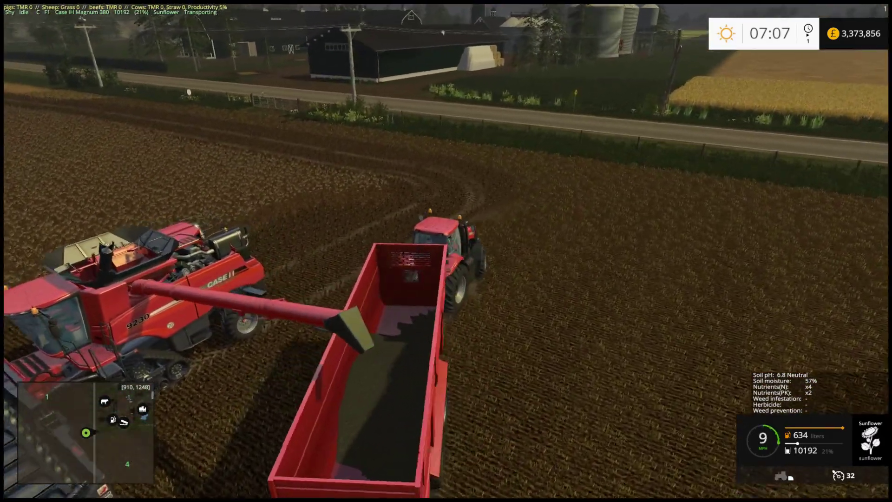
pyautogui.press('w')
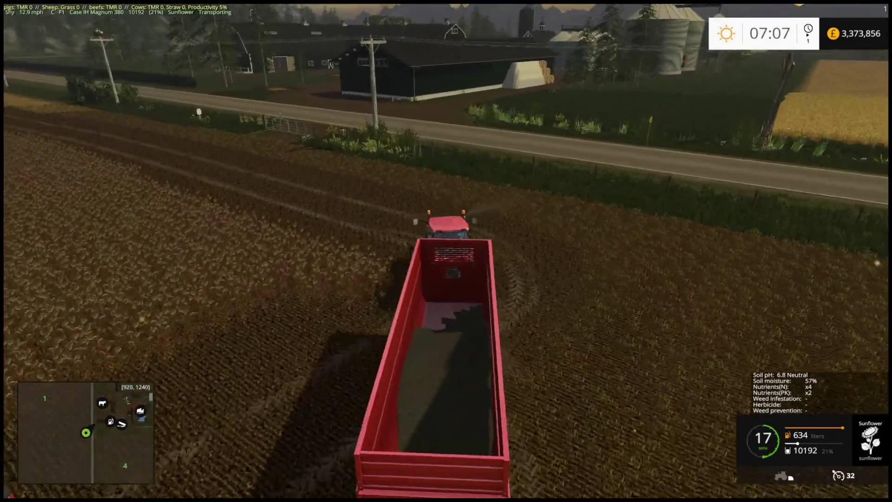
pyautogui.press('w')
pyautogui.press('a')
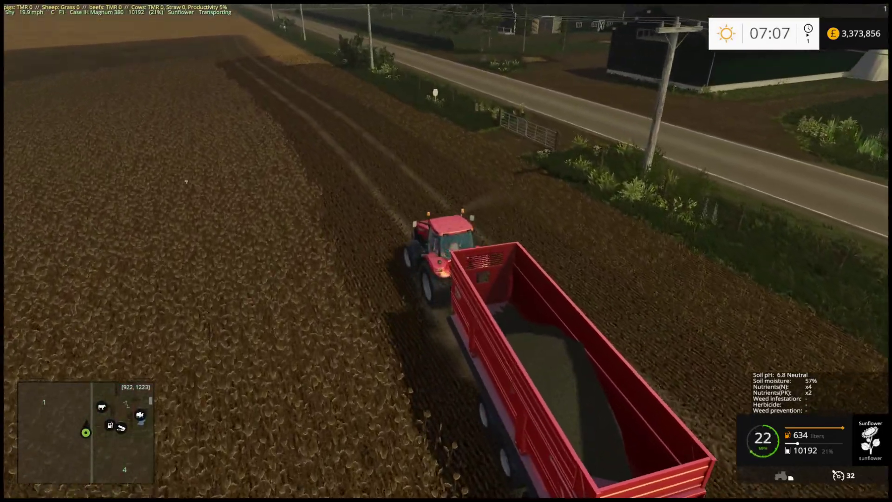
pyautogui.press('a')
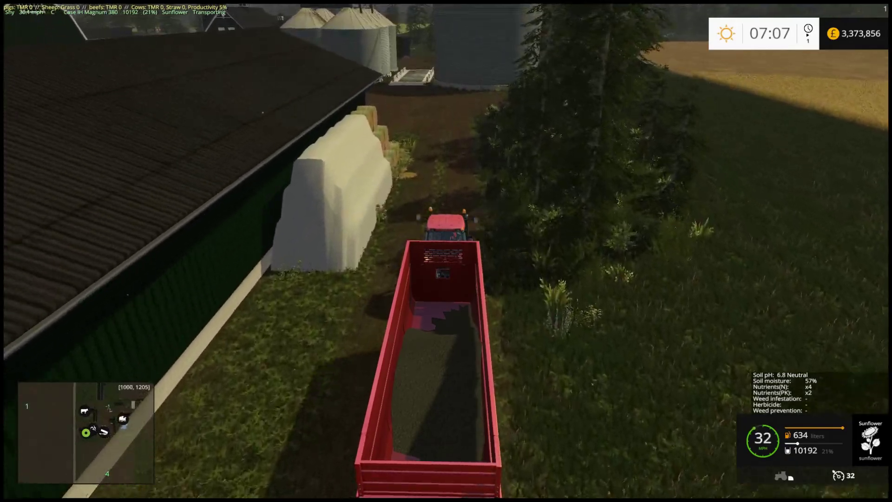
pyautogui.press('a')
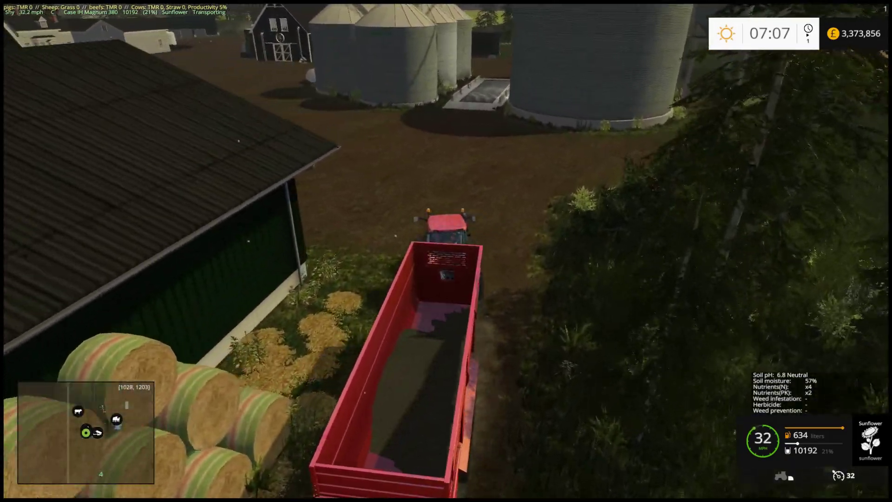
pyautogui.press('d')
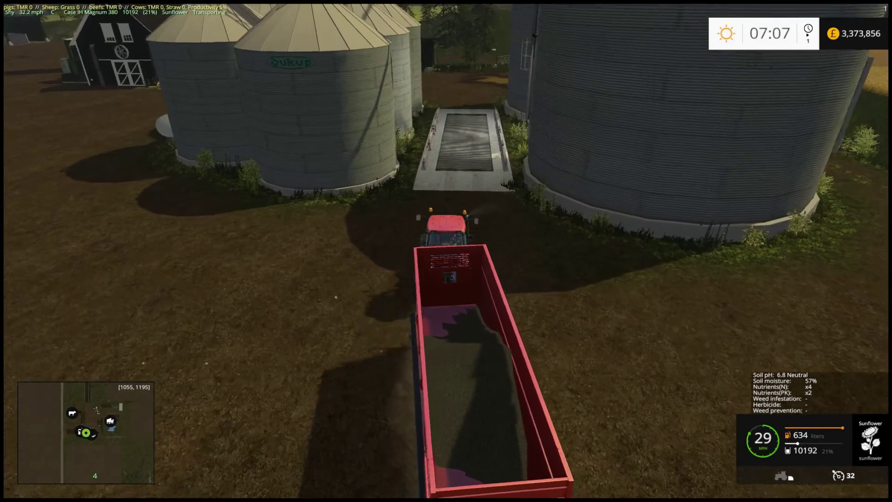
pyautogui.press('s')
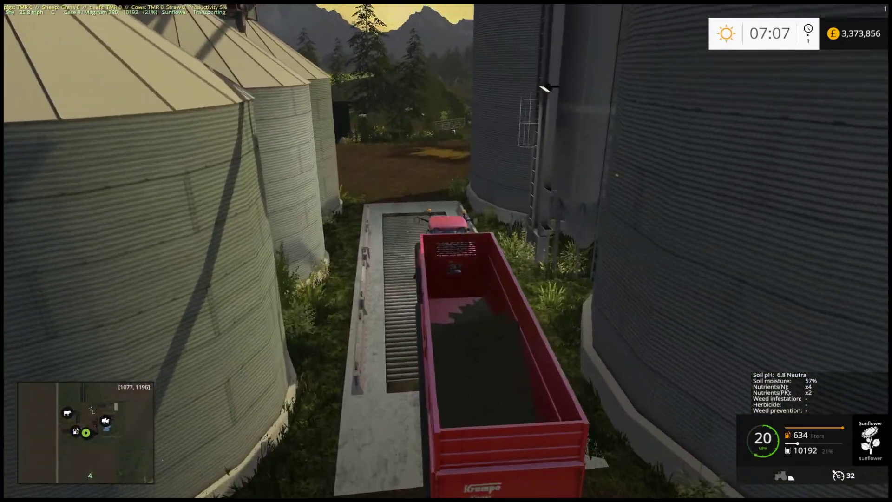
pyautogui.press('t')
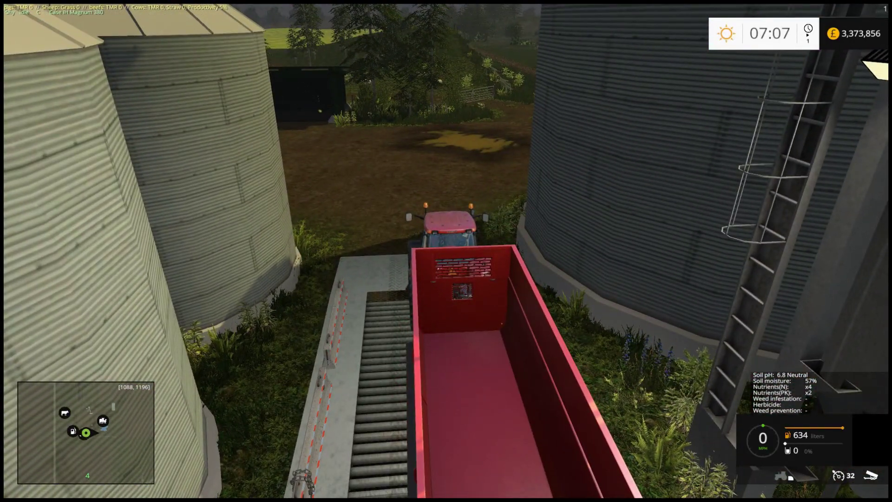
# Check the sunflower storage amount and Co-op price on the in-game Storage - Prices page, and return to the game
pyautogui.press('Escape')
pyautogui.click(779, 69)
pyautogui.click(778, 69)
pyautogui.click(111, 70)
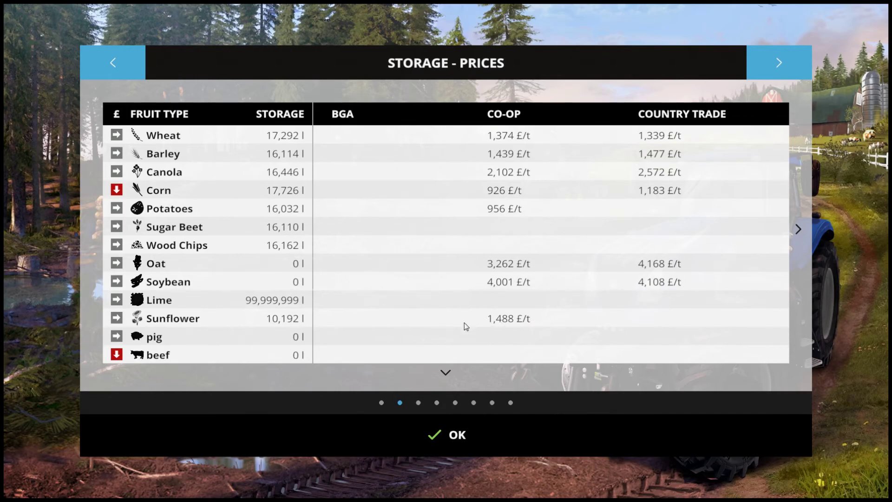
pyautogui.click(456, 433)
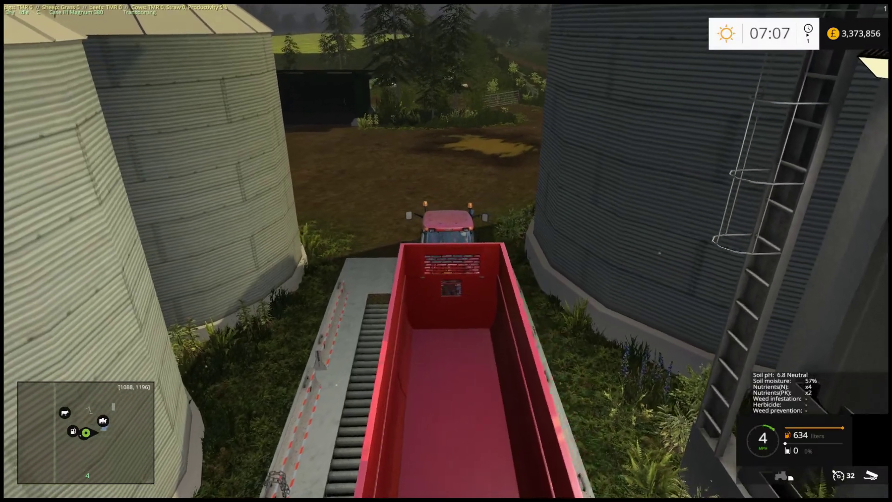
# Drive the empty trailer off the tipping grate and around the farm silos towards the loading pipe
pyautogui.press('w')
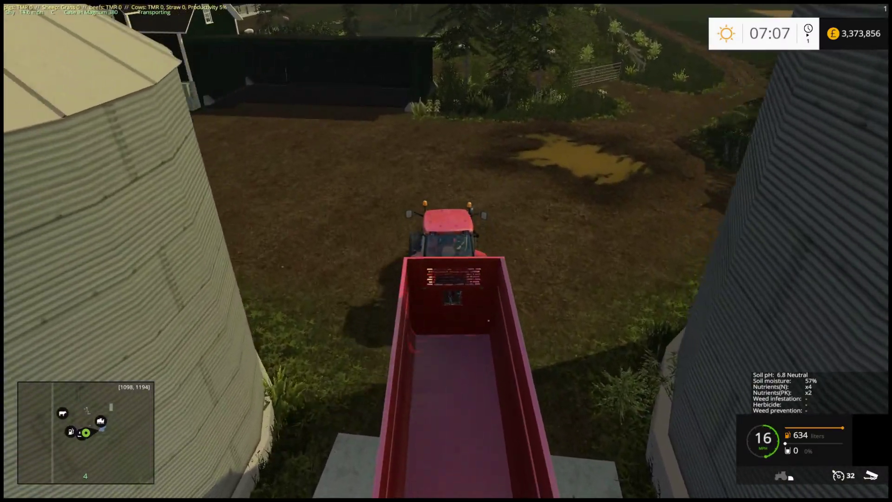
pyautogui.press('d')
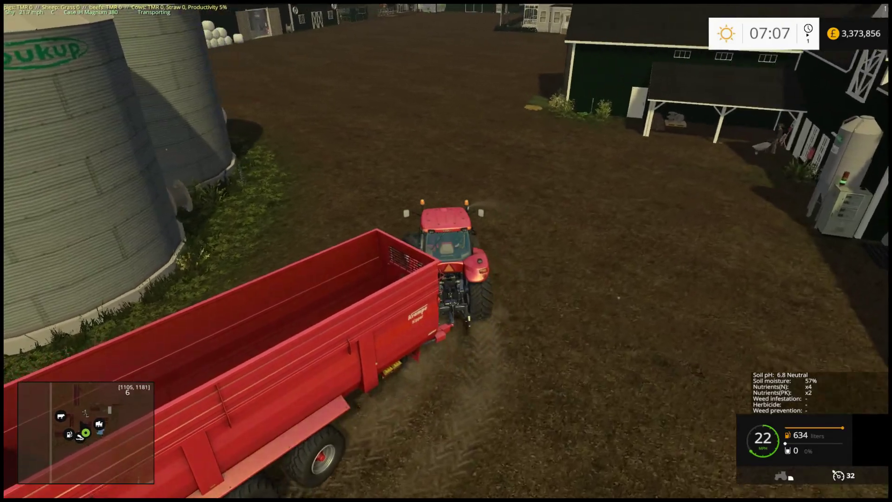
pyautogui.press('w')
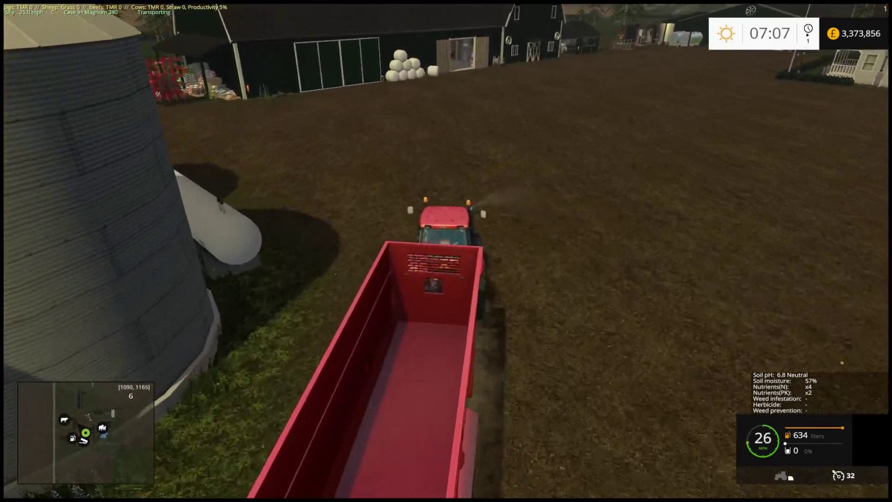
pyautogui.press('w')
pyautogui.press('a')
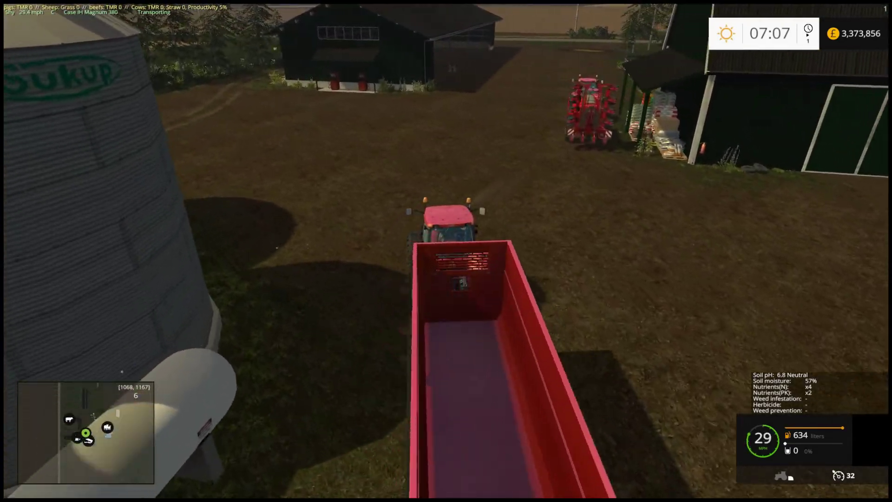
pyautogui.press('w')
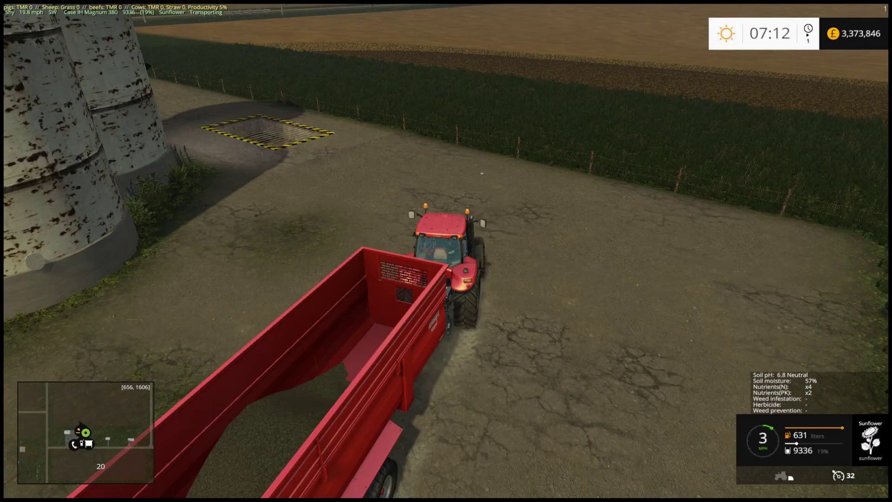
# Drive the loaded sunflower trailer onto the Co-op's striped grate and tip the load there to sell it
pyautogui.press('w')
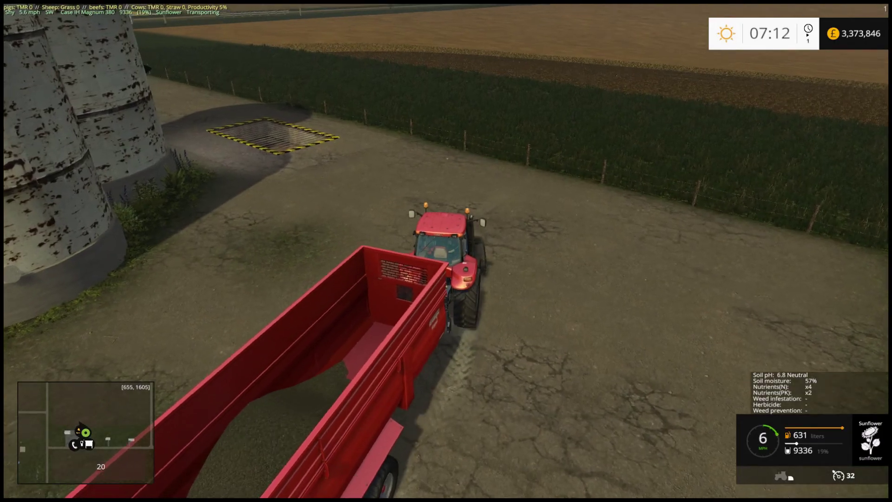
pyautogui.press('w')
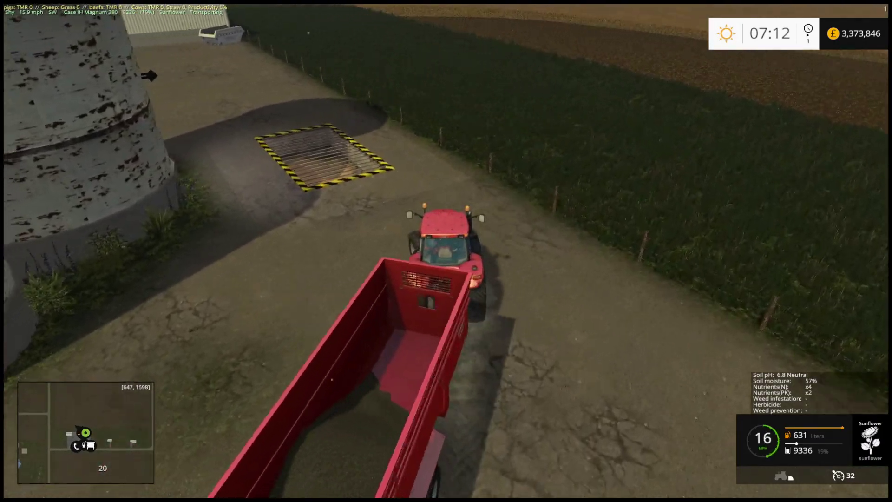
pyautogui.press('w')
pyautogui.press('a')
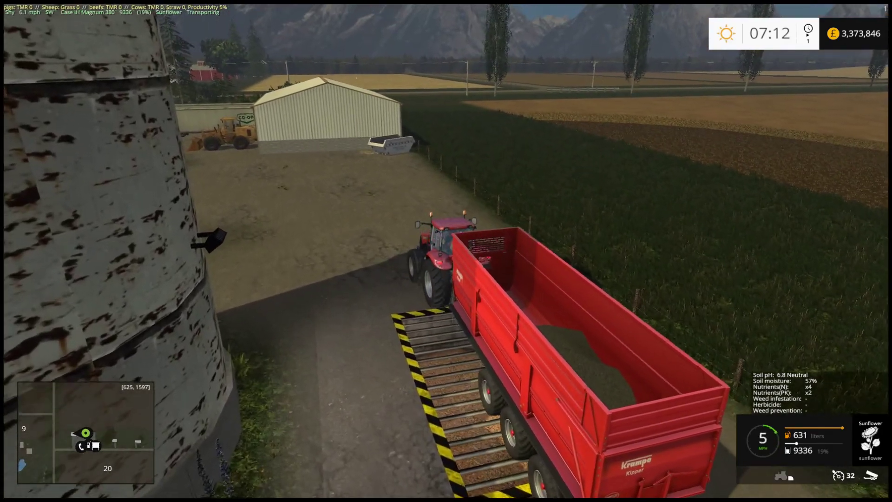
pyautogui.press('q')
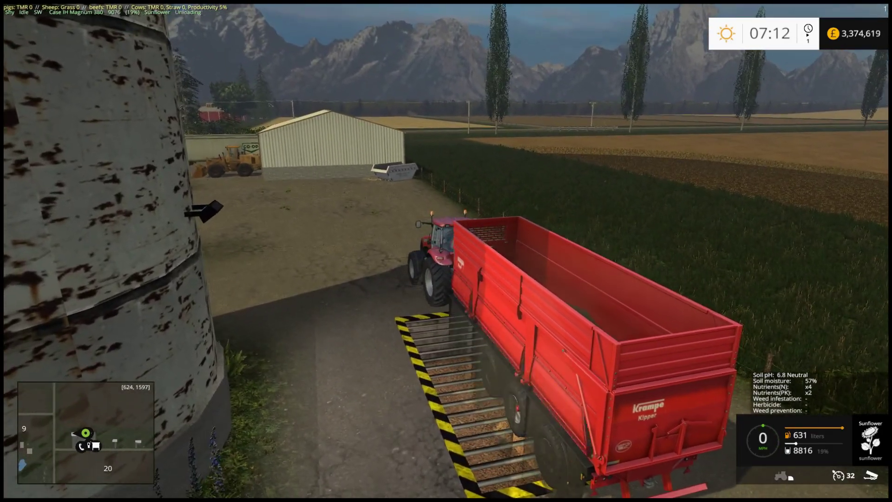
pyautogui.press('w')
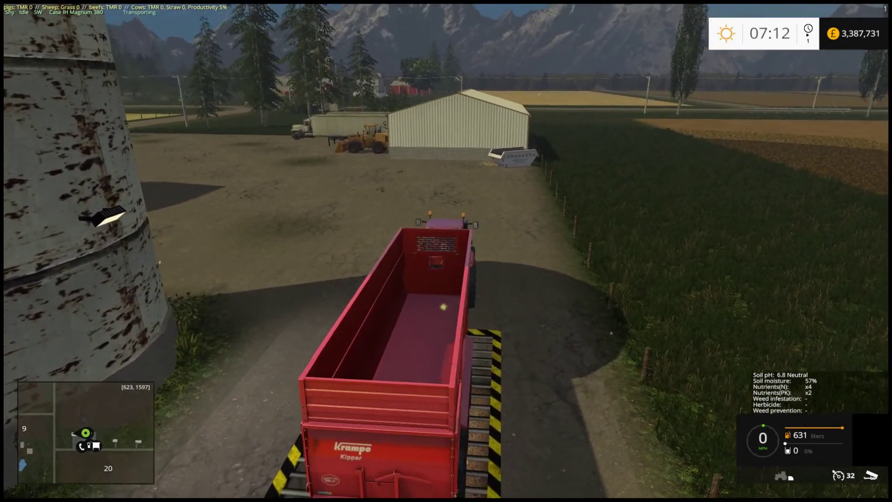
# Drive the empty trailer off the grate, around the Co-op buildings, and stop it beside the road near the red tank
pyautogui.press('w')
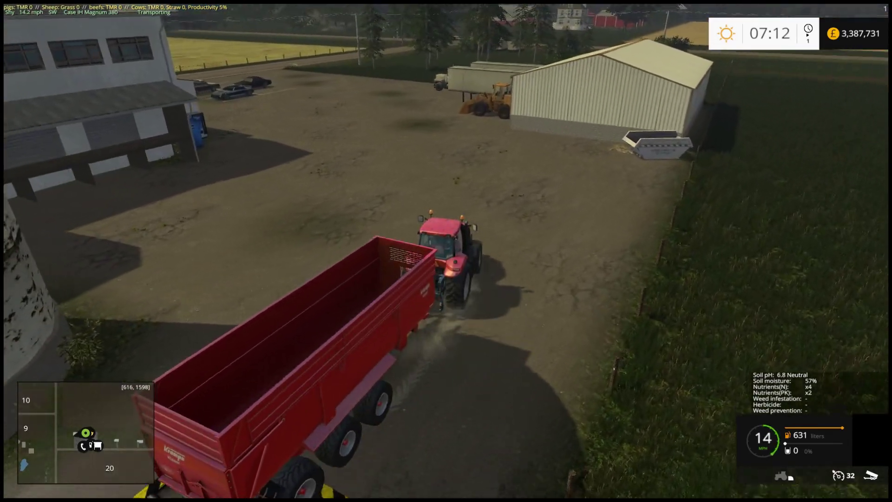
pyautogui.press('w')
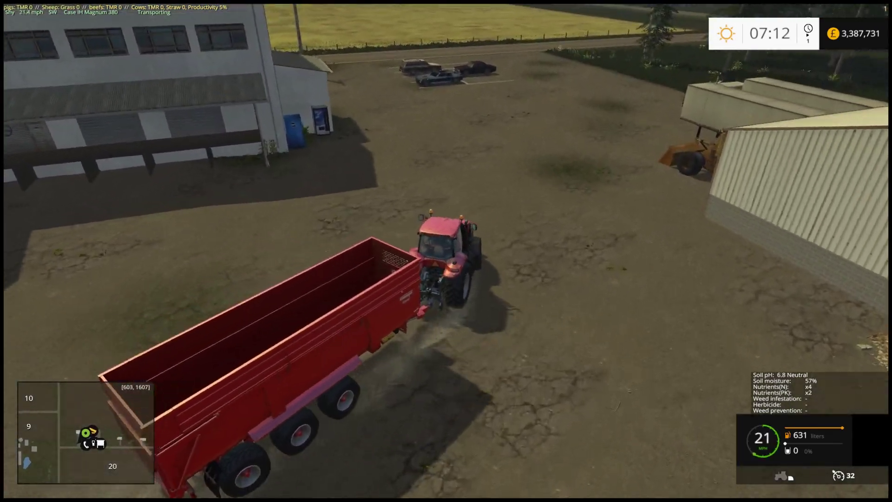
pyautogui.press('w')
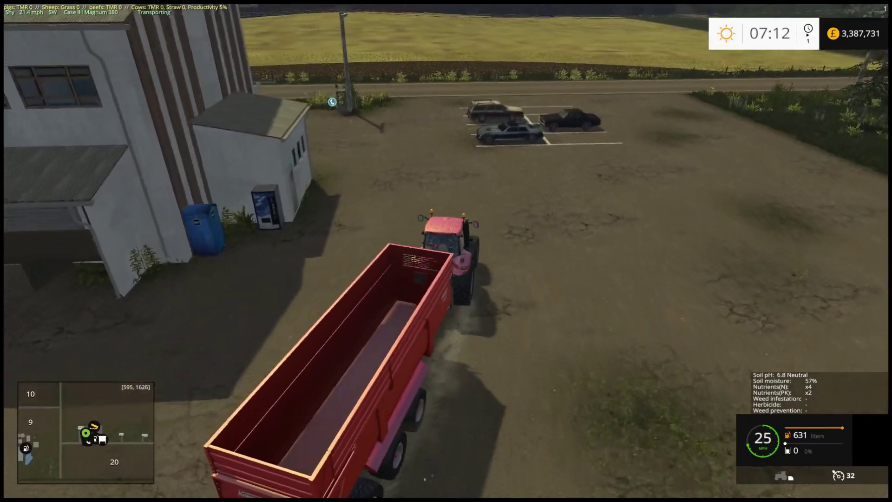
pyautogui.press('w')
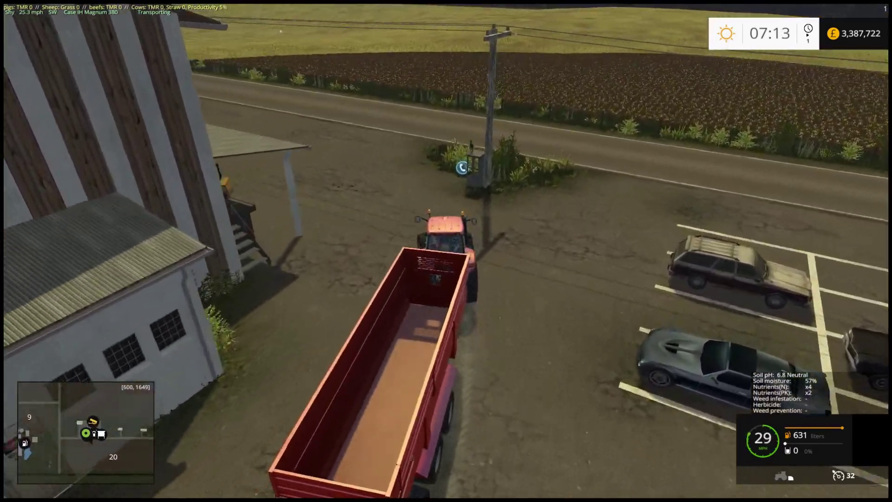
pyautogui.press('w')
pyautogui.press('a')
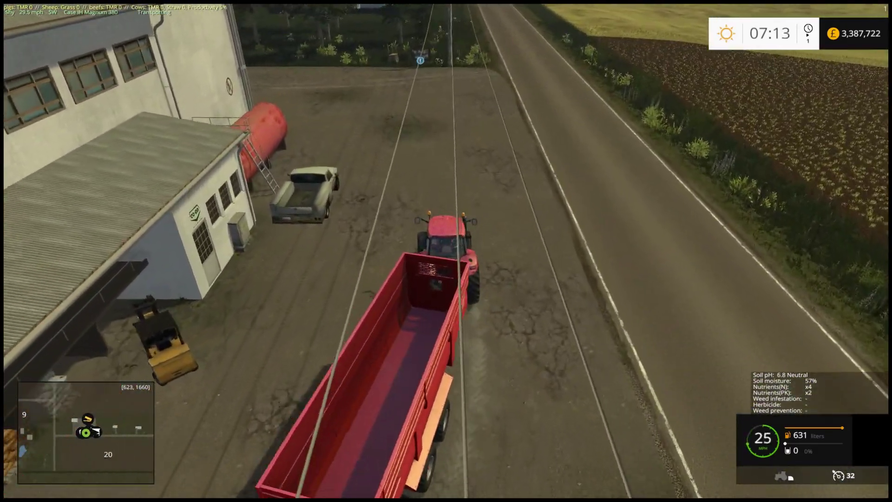
pyautogui.press('s')
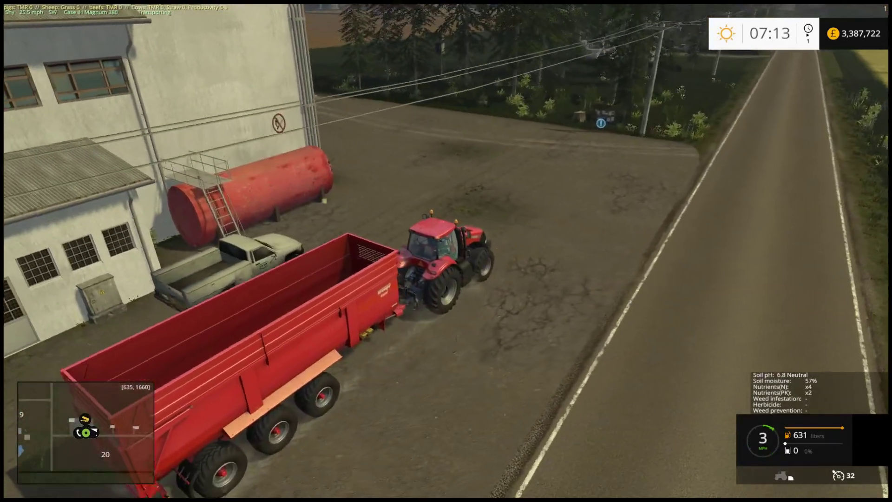
pyautogui.press('s')
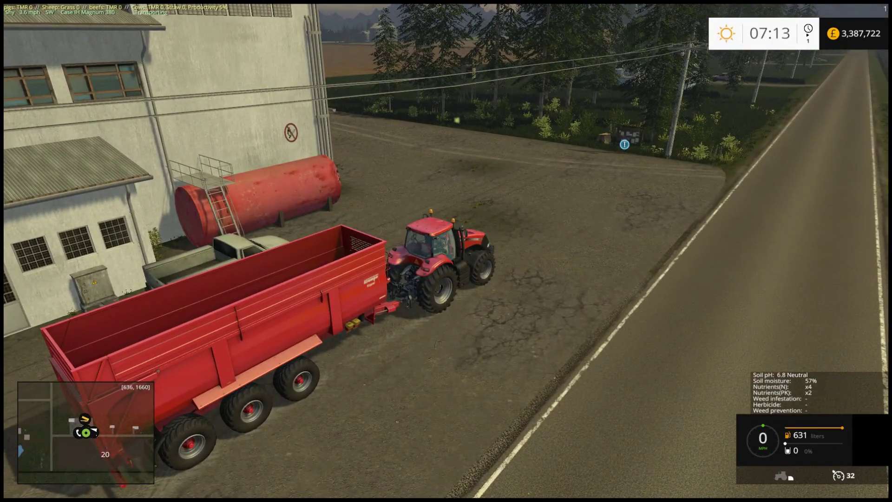
# Switch to the tractor with the blue Lemken cultivator, unfold the implement and start cultivating the stubble field
pyautogui.press('Tab')
pyautogui.press('Tab')
pyautogui.press('Tab')
pyautogui.scroll(-5, 446, 251)
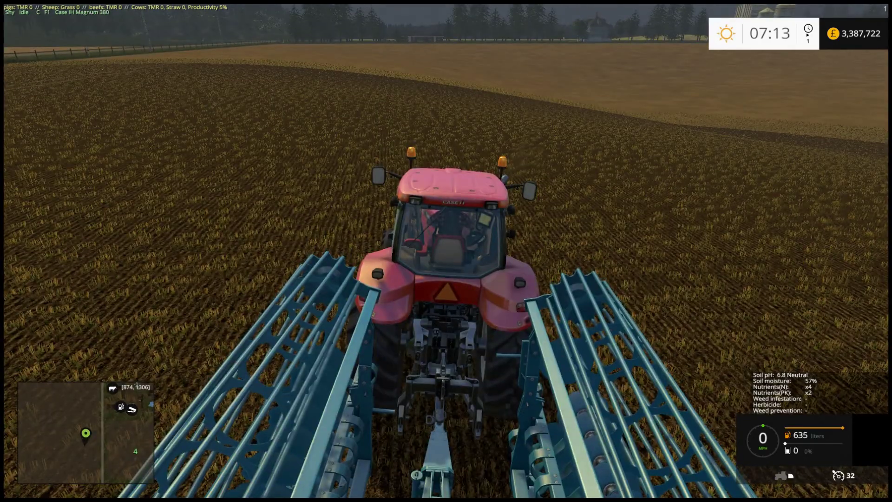
pyautogui.scroll(-2, 445, 250)
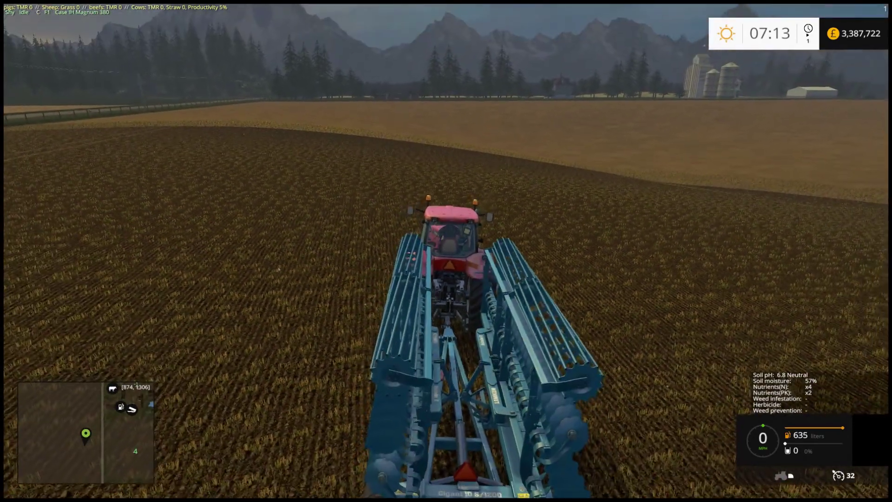
pyautogui.press('x')
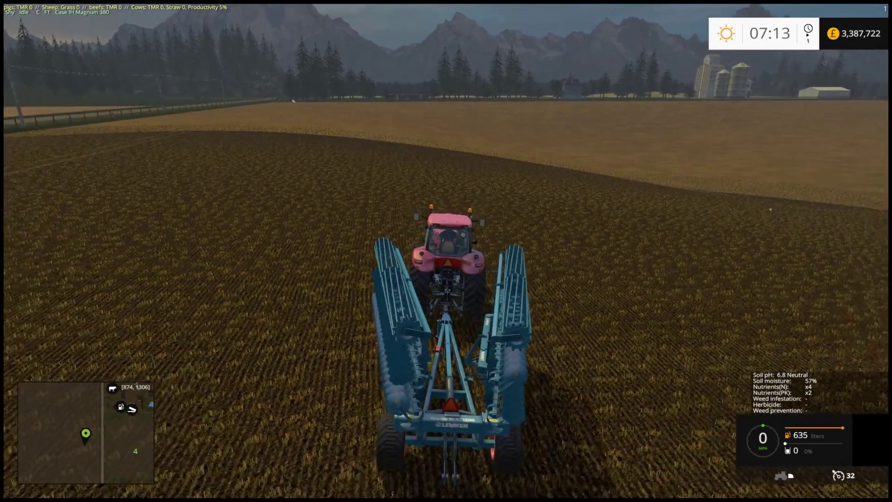
pyautogui.press('x')
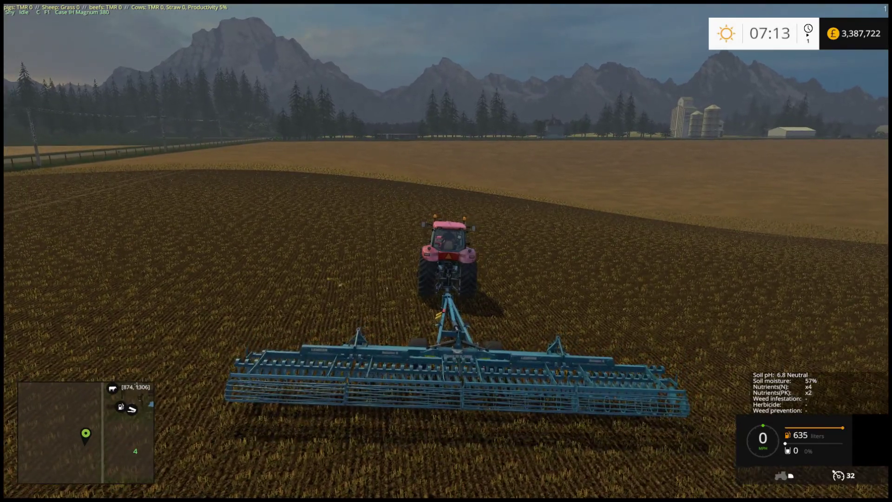
pyautogui.press('w')
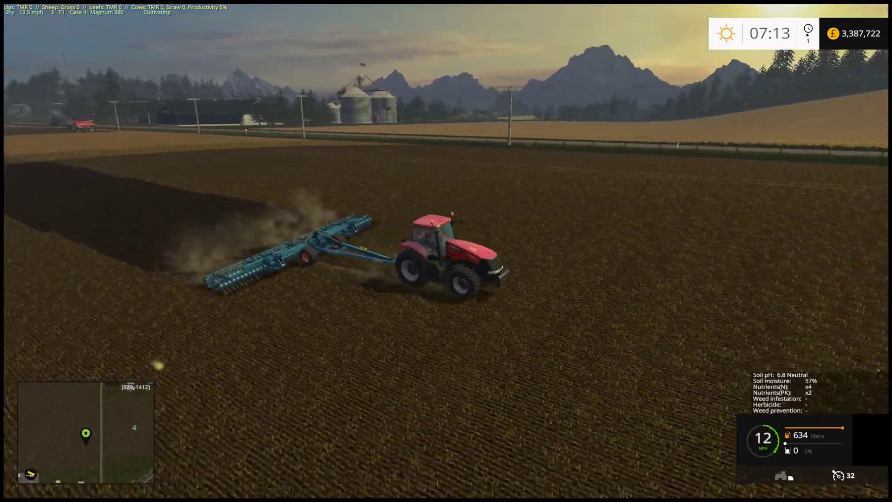
# Switch to the tractor with the Horsch planter, set its seed type to sunflower and refill it at the farm's seed pallets
pyautogui.press('Tab')
pyautogui.press('Tab')
pyautogui.press('Tab')
pyautogui.press('Tab')
pyautogui.press('Tab')
pyautogui.press('Tab')
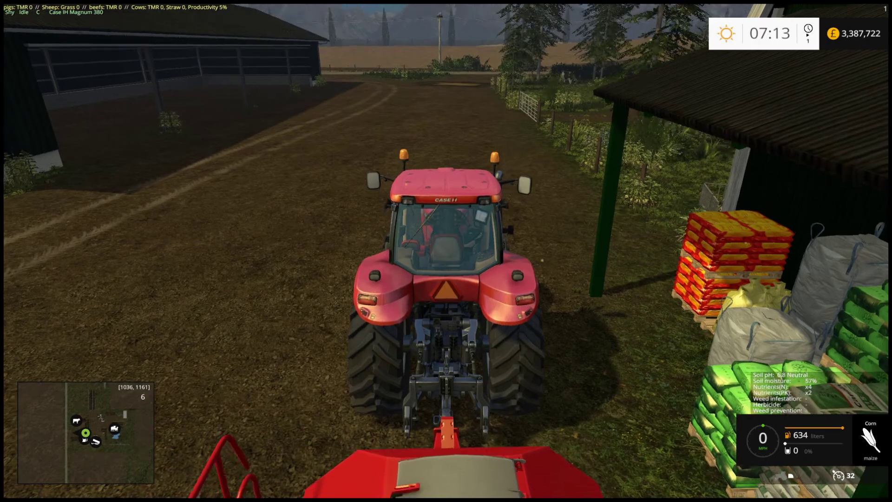
pyautogui.scroll(-8, 446, 250)
pyautogui.press('r')
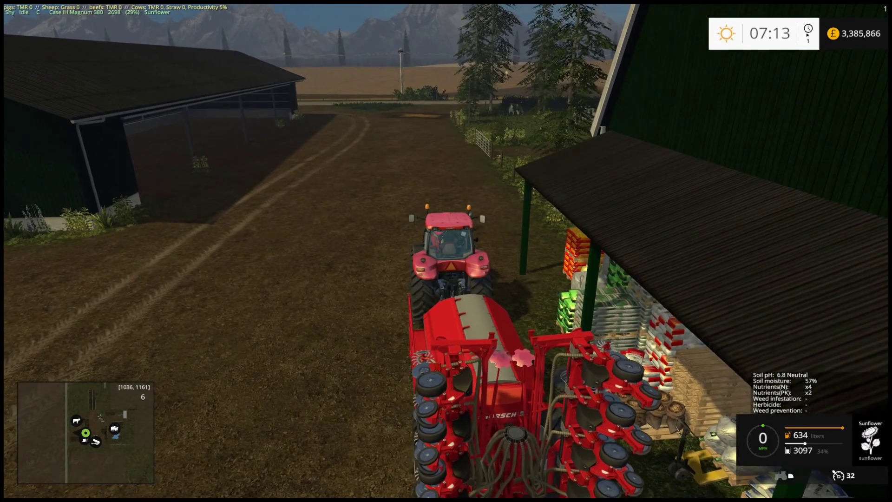
pyautogui.press('e')
pyautogui.press('e')
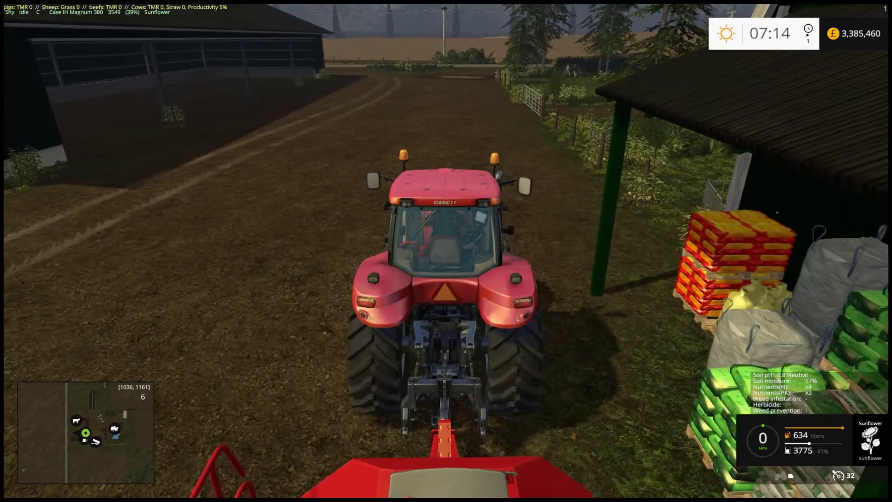
# Drive the planter from the farmyard across the road onto the cultivated strip behind the cultivator, stop there and unfold it
pyautogui.press('w')
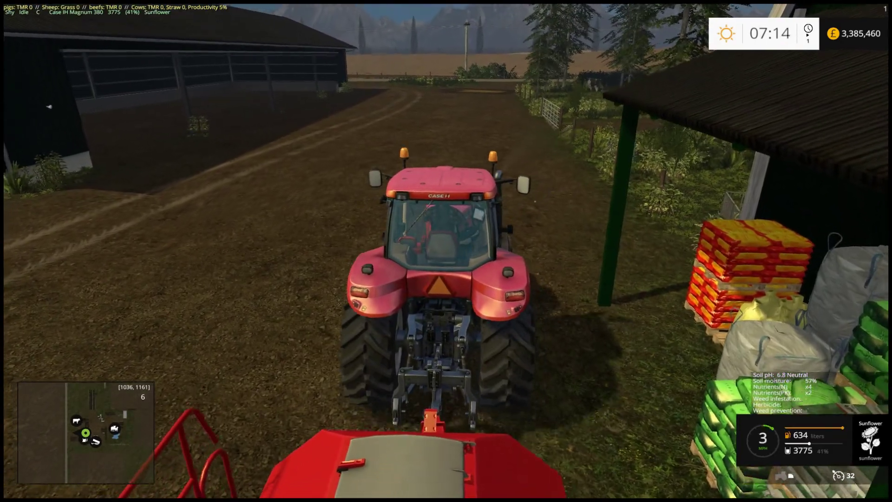
pyautogui.press('w')
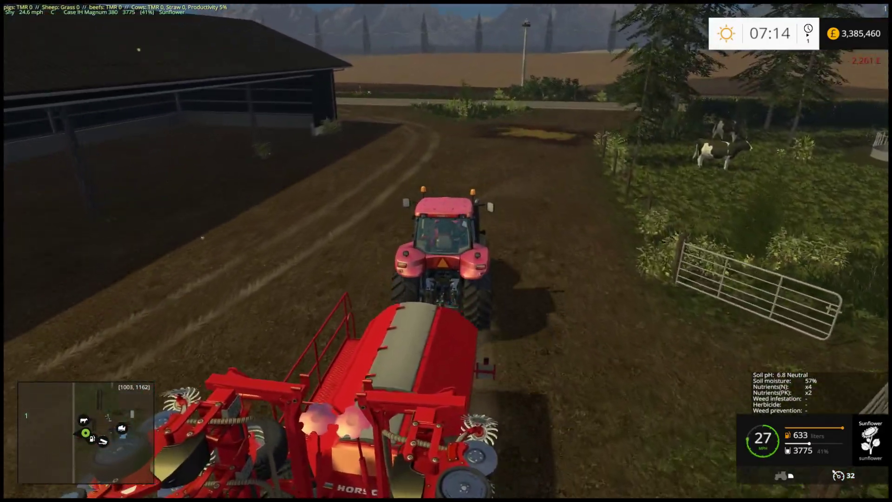
pyautogui.press('a')
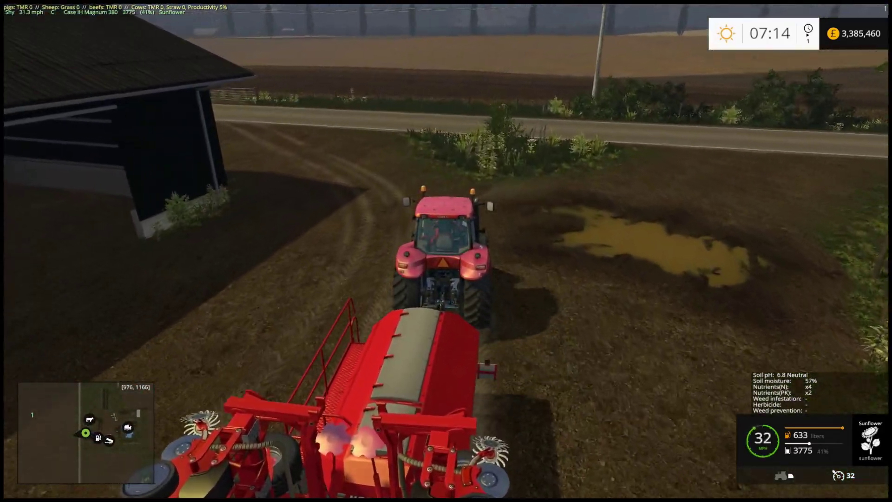
pyautogui.press('a')
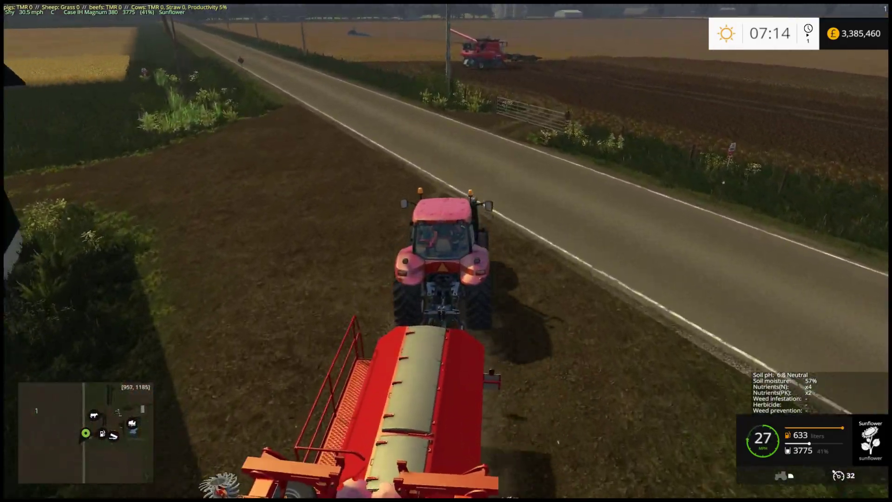
pyautogui.press('d')
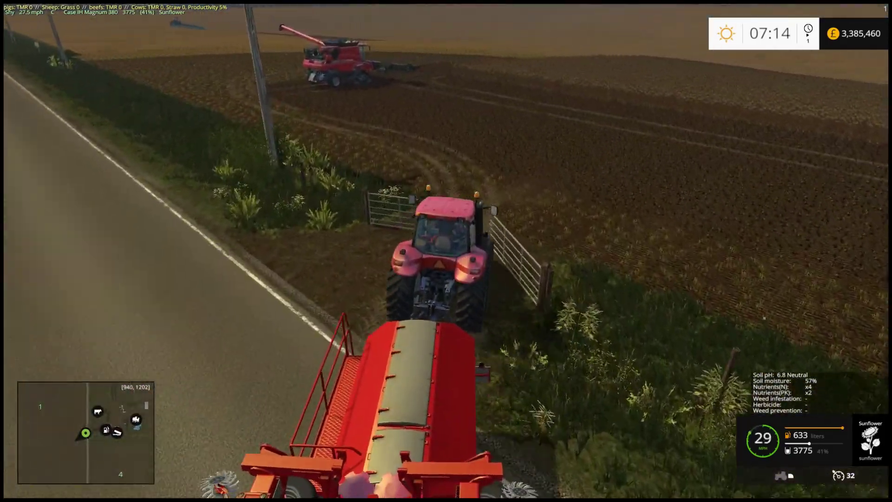
pyautogui.press('d')
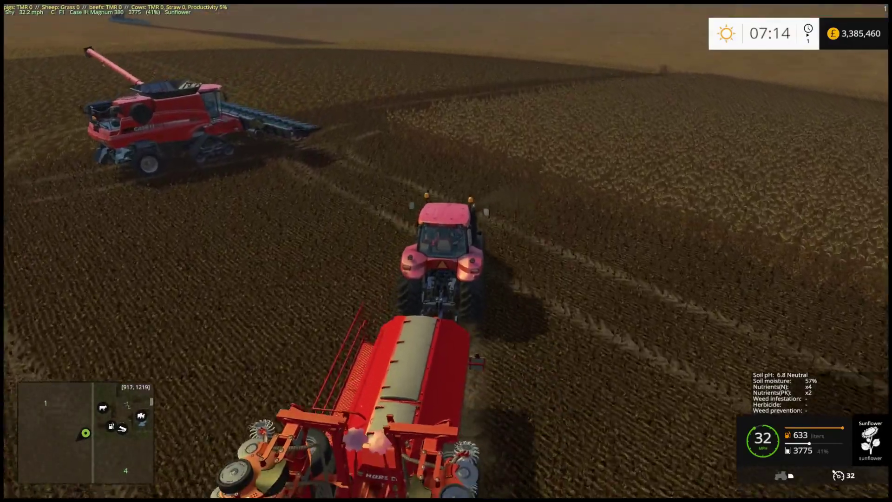
pyautogui.press('d')
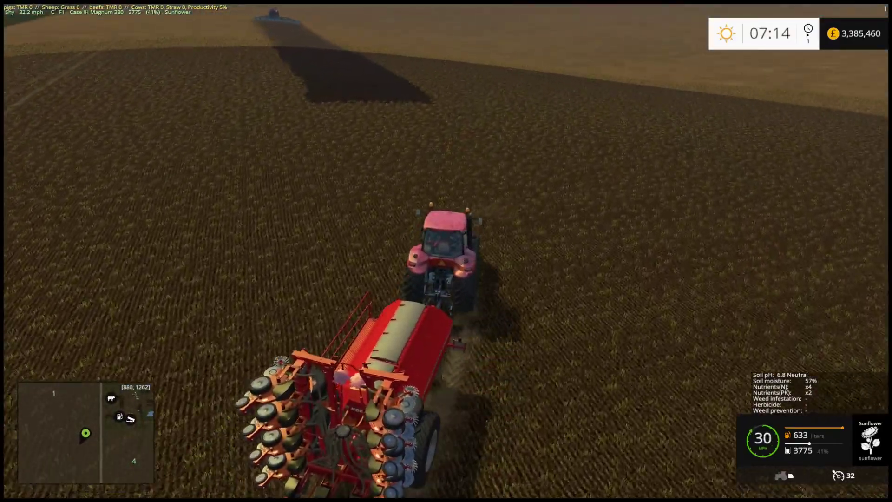
pyautogui.press('a')
pyautogui.press('a')
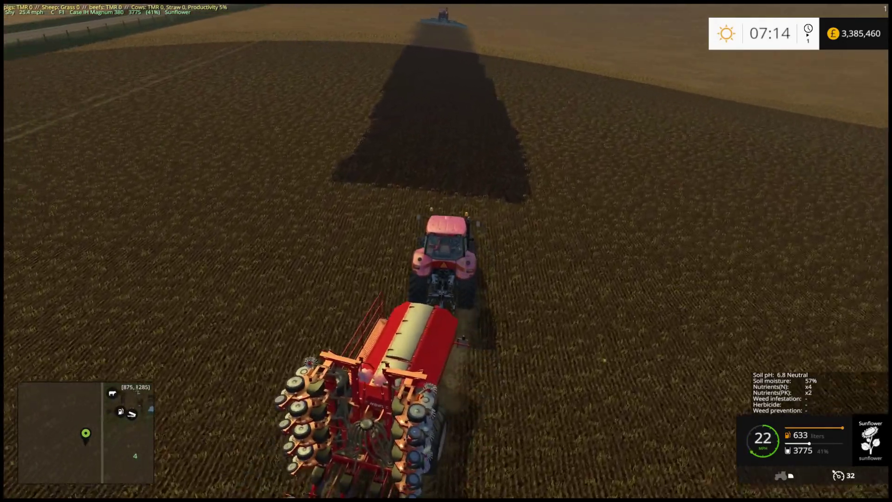
pyautogui.press('s')
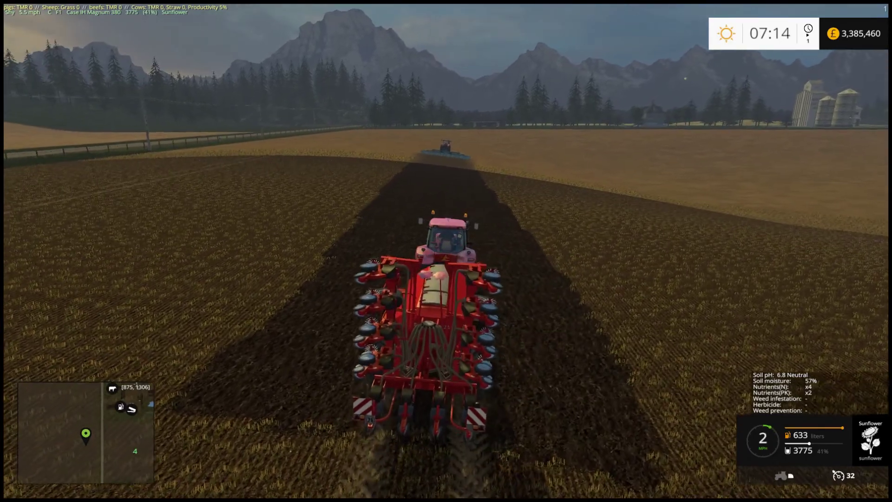
pyautogui.press('x')
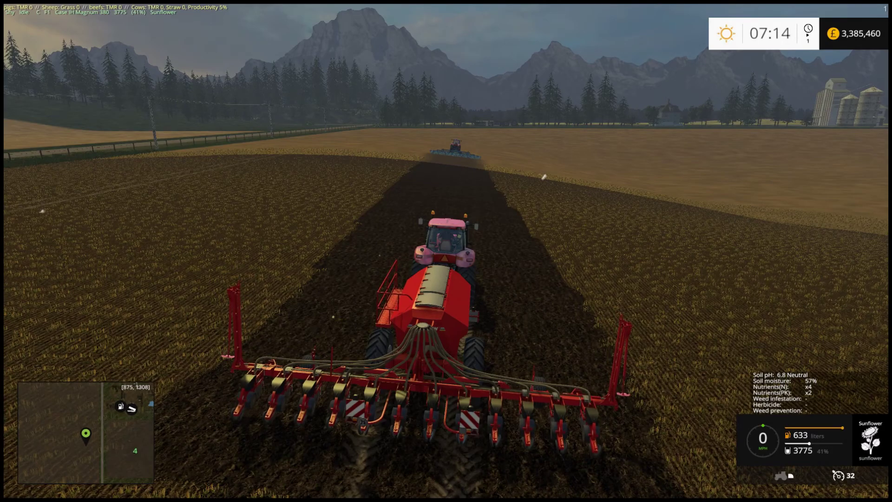
# Sow sunflowers along the cultivated strip behind the cultivator, then leave the tractor and walk to the edge of the seeded ground
pyautogui.press('w')
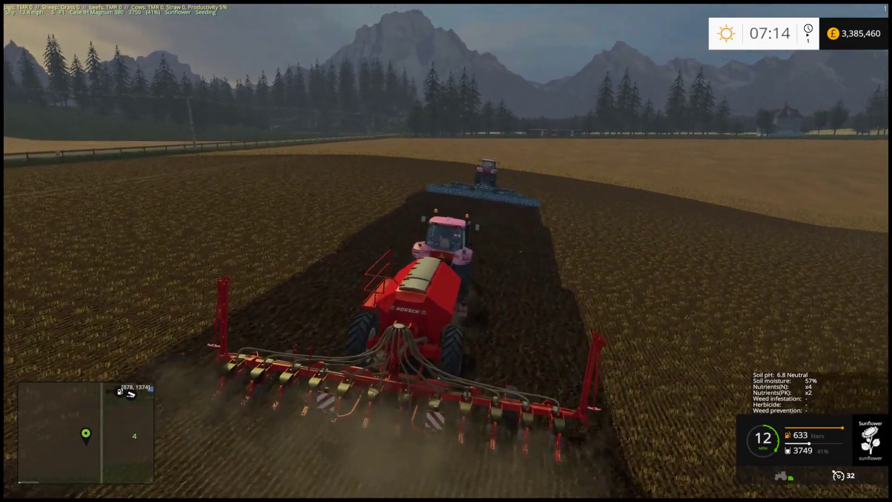
pyautogui.press('e')
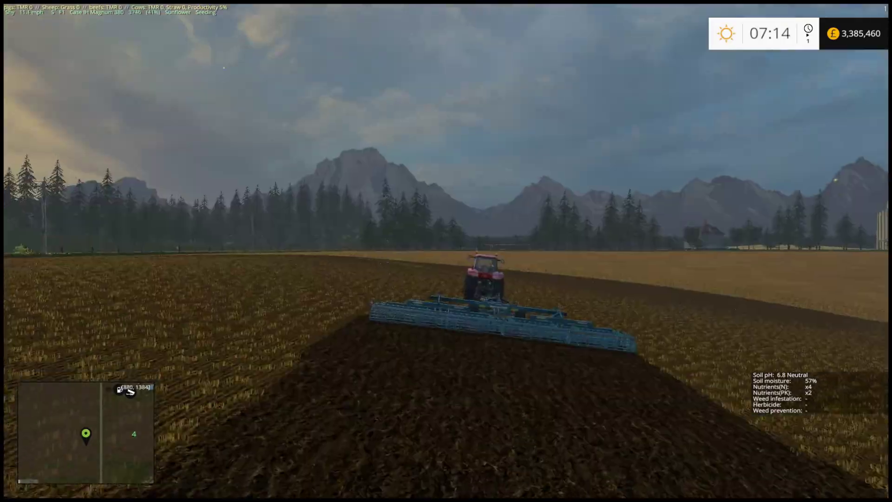
pyautogui.press('w')
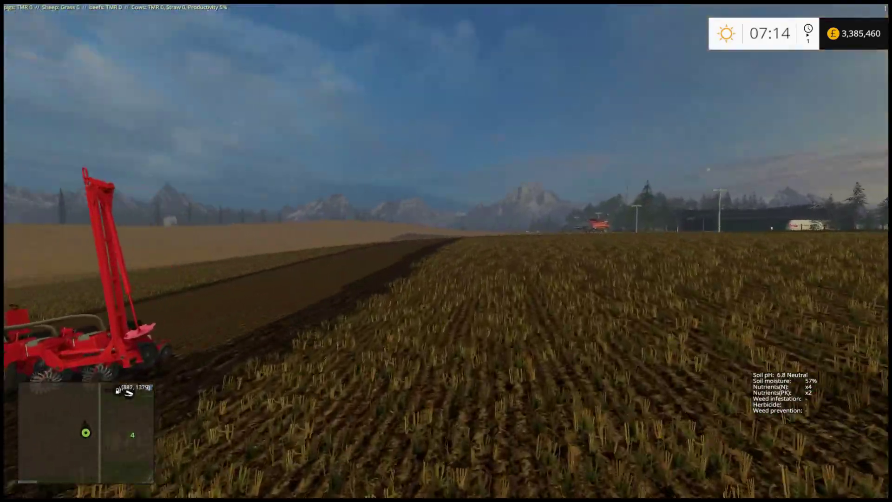
pyautogui.press('w')
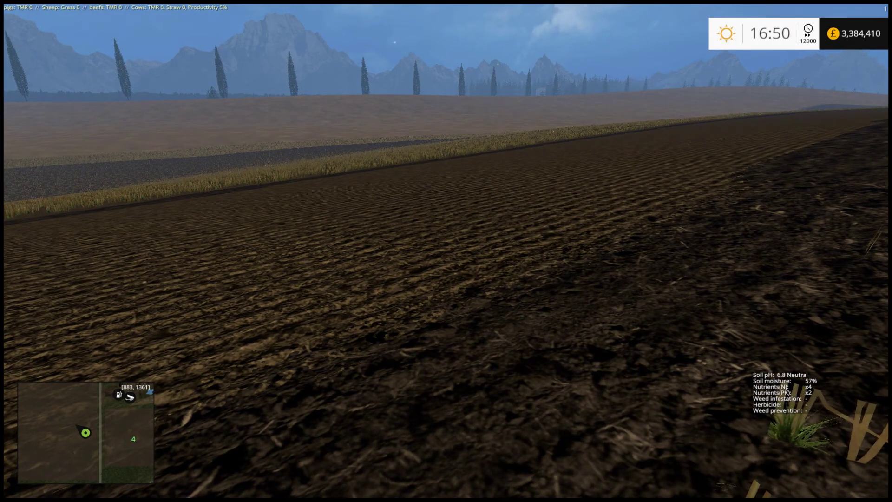
# Let time run at 12000x beside the sown strip until the sunflowers grow, restore normal speed and dismiss the Garden Center manure offer
pyautogui.press('7')
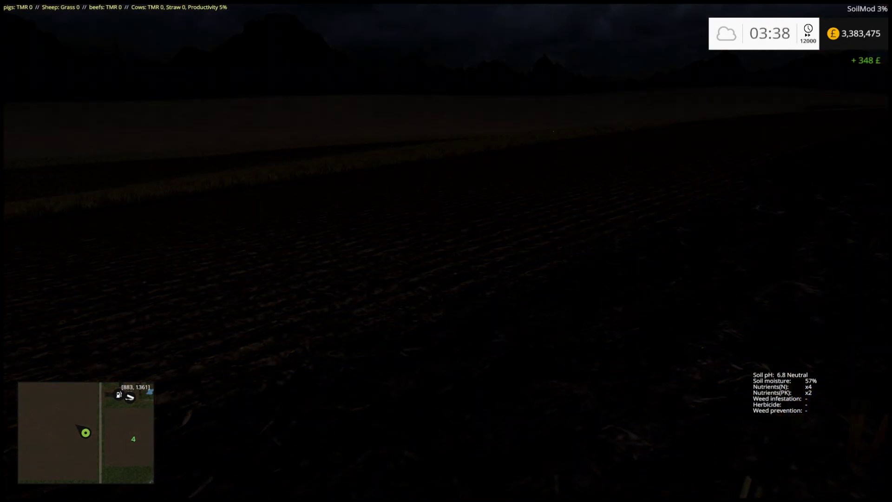
pyautogui.press('7')
pyautogui.press('8')
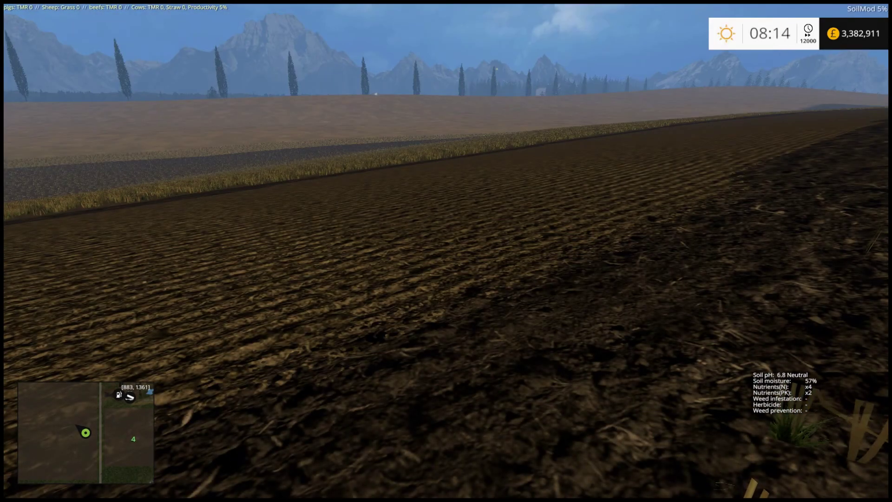
pyautogui.press('w')
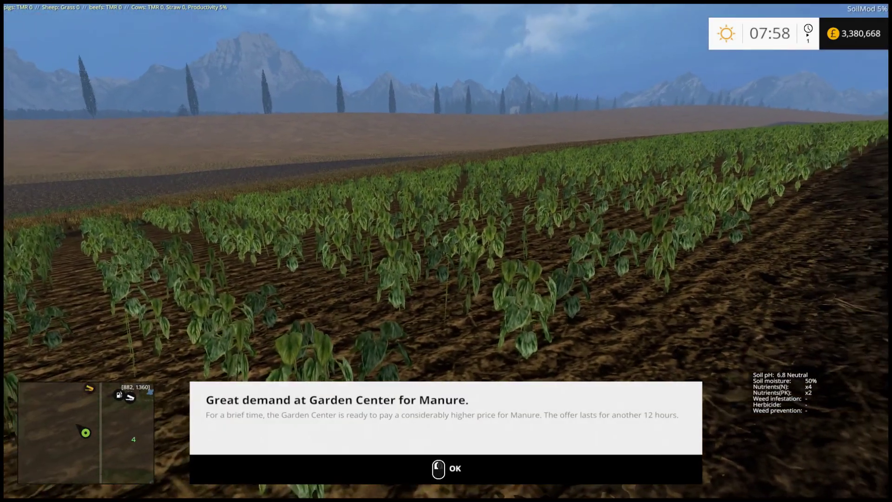
pyautogui.click(446, 251)
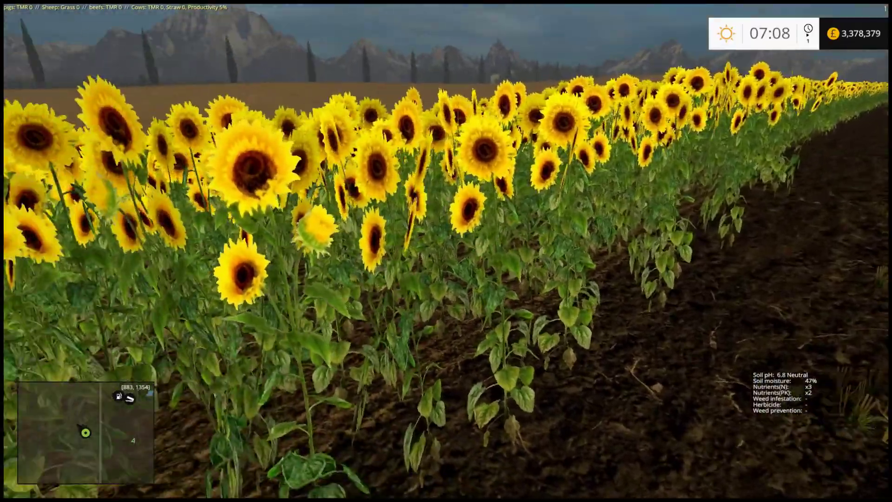
# Walk across the stubble to the withered crop patch near the farm buildings and inspect its plants
pyautogui.press('s')
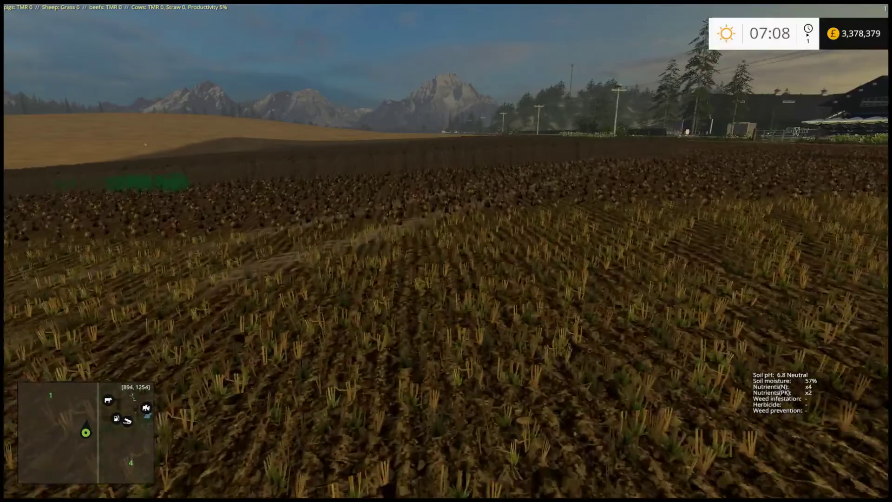
pyautogui.press('w')
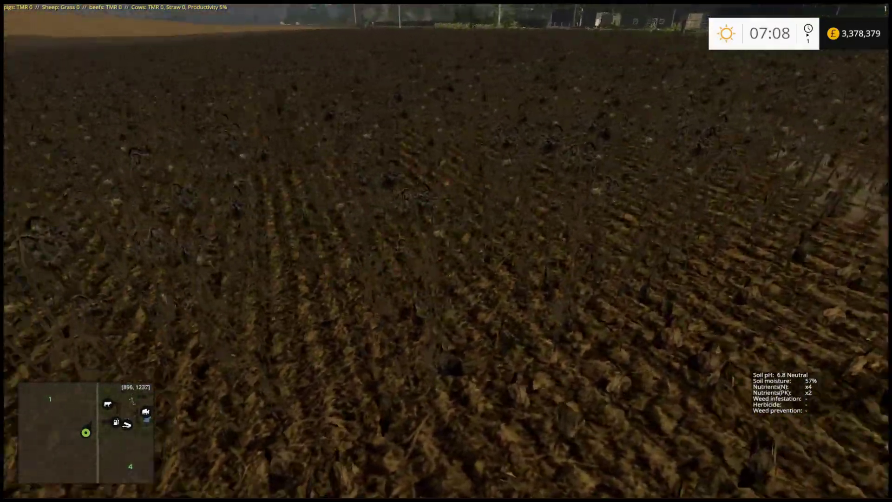
pyautogui.press('w')
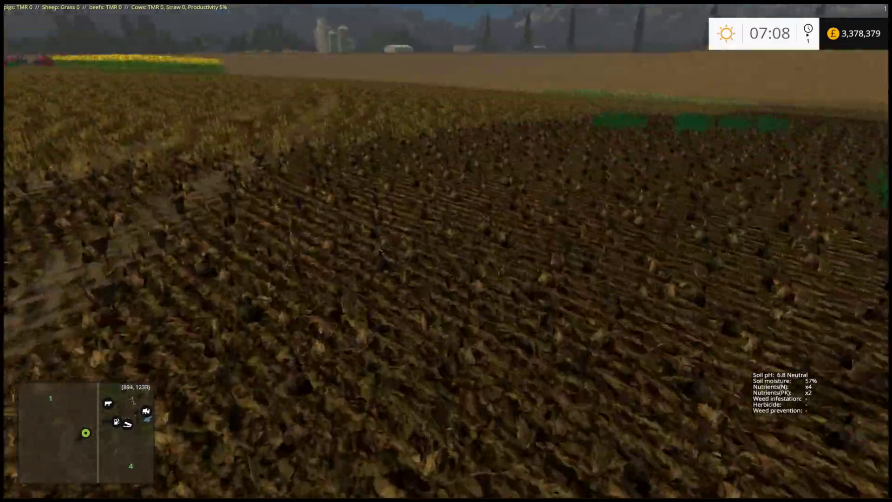
# Walk back over the stubble to examine the blooming sunflower strip beside the red flowers, then return to the planter tractor
pyautogui.press('w')
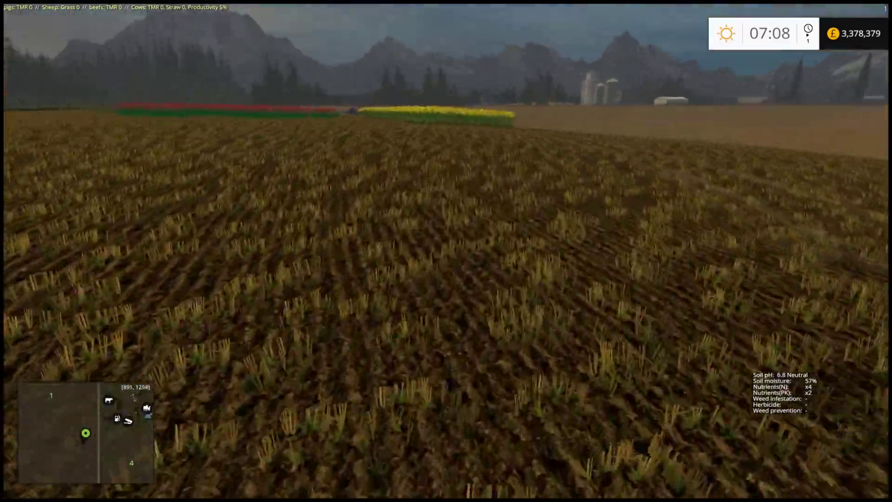
pyautogui.press('w')
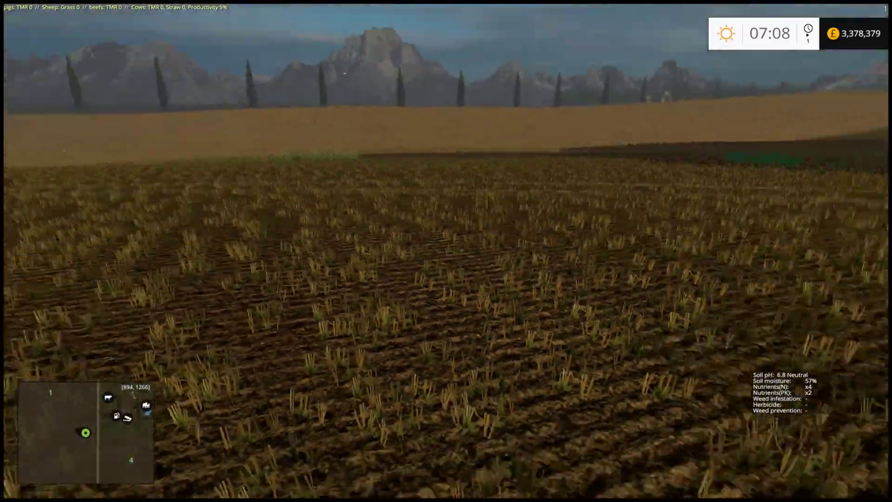
pyautogui.press('w')
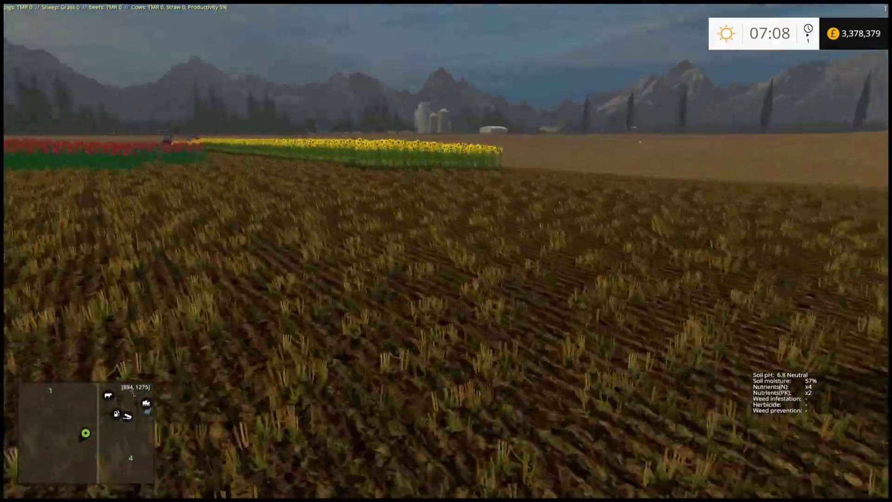
pyautogui.press('w')
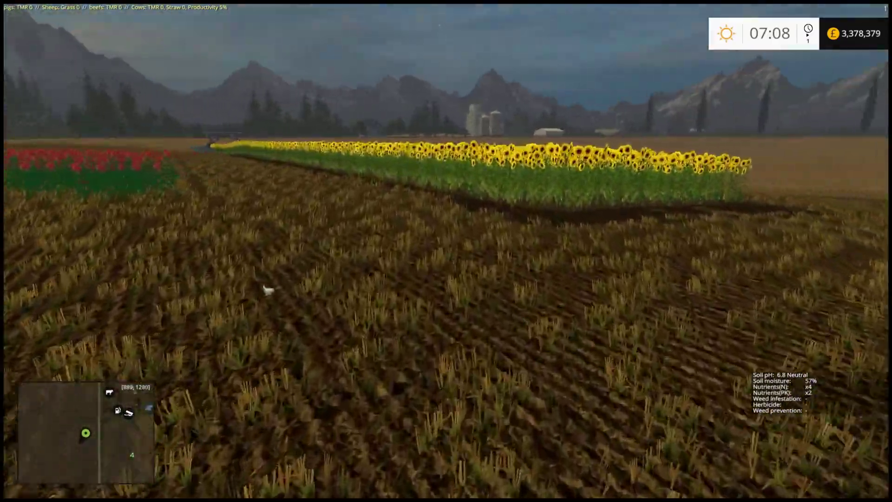
pyautogui.press('w')
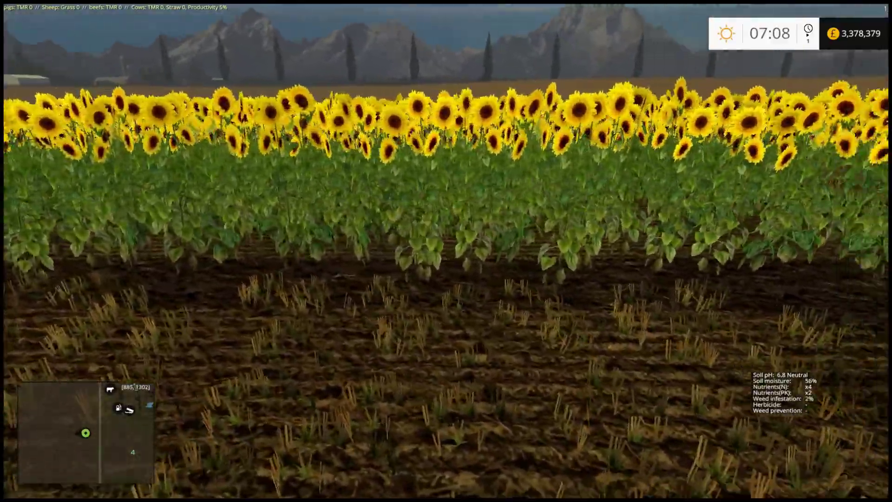
pyautogui.press('w')
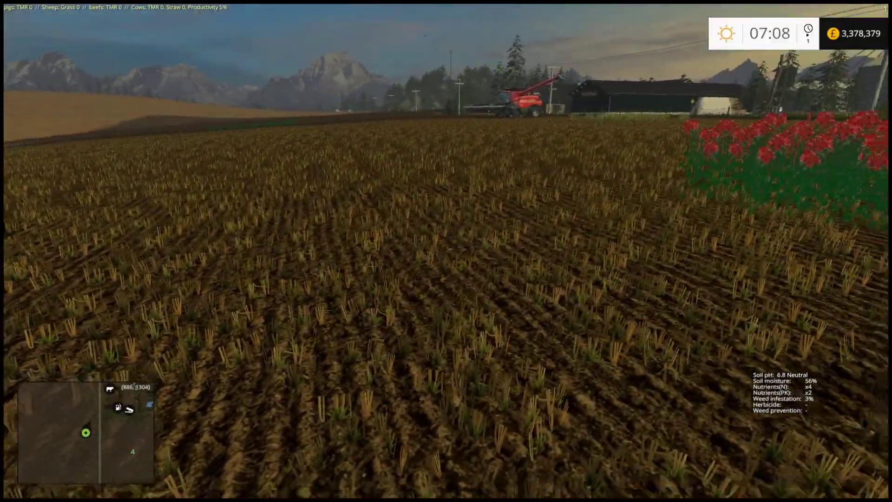
pyautogui.press('a')
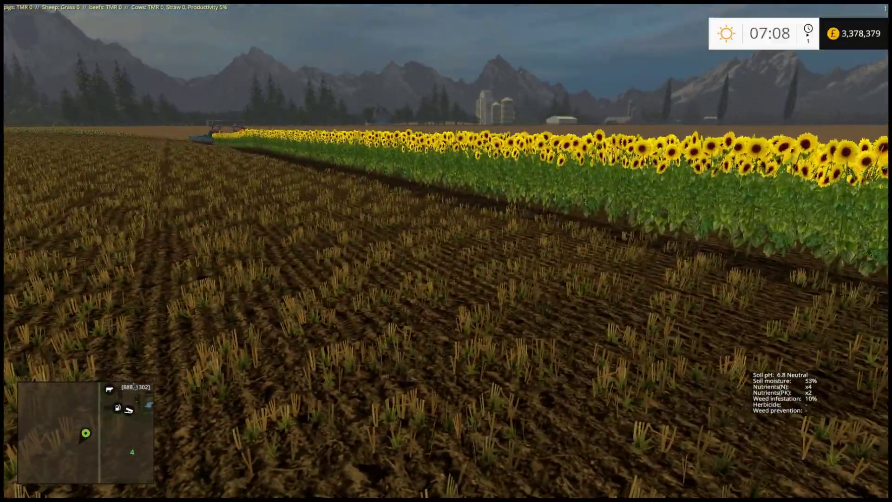
pyautogui.press('Tab')
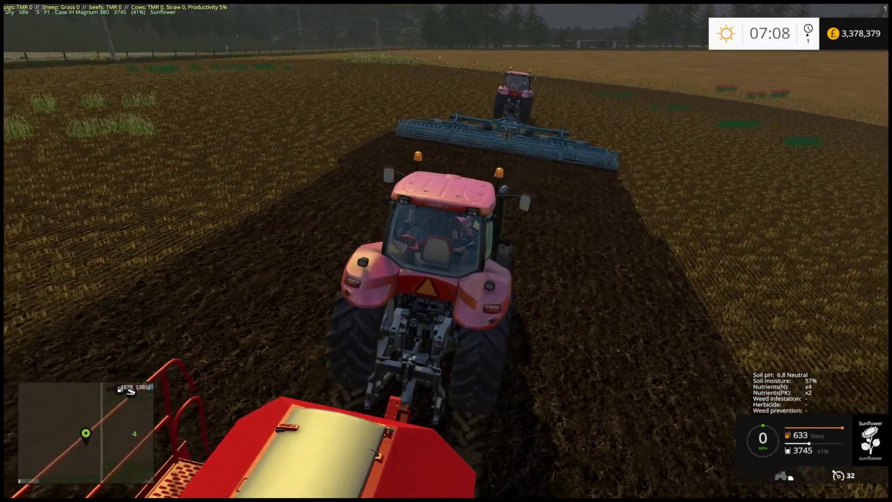